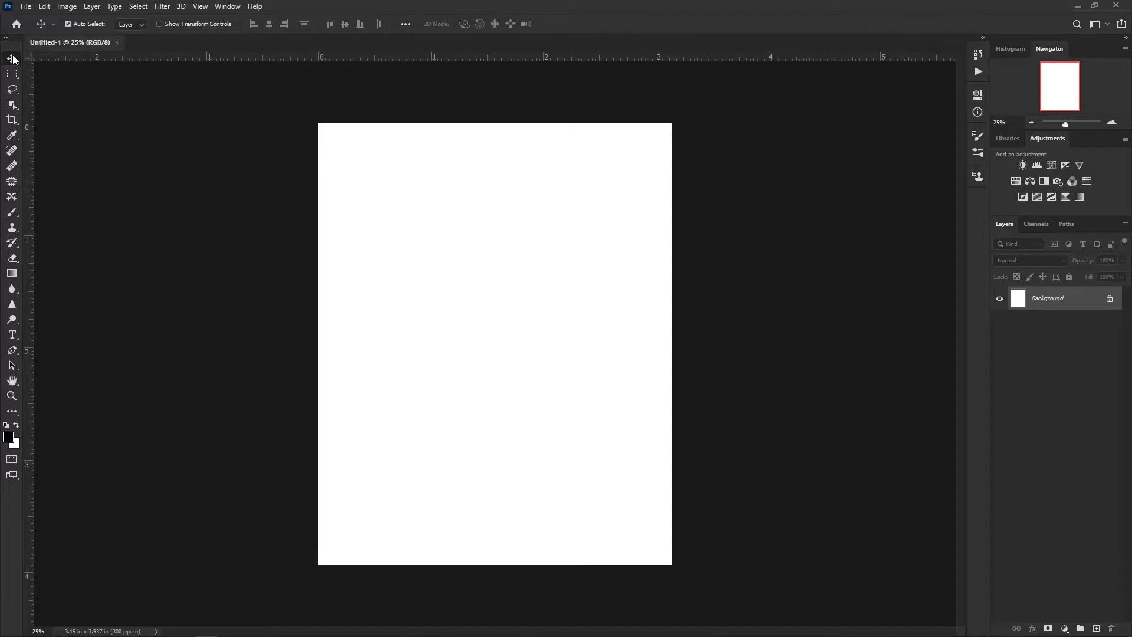
Step: Bring the cut-out man from DSC_0475.psd into the blank document, scale him up proportionally and centre him along the canvas's lower edge
key(ctrl+0)
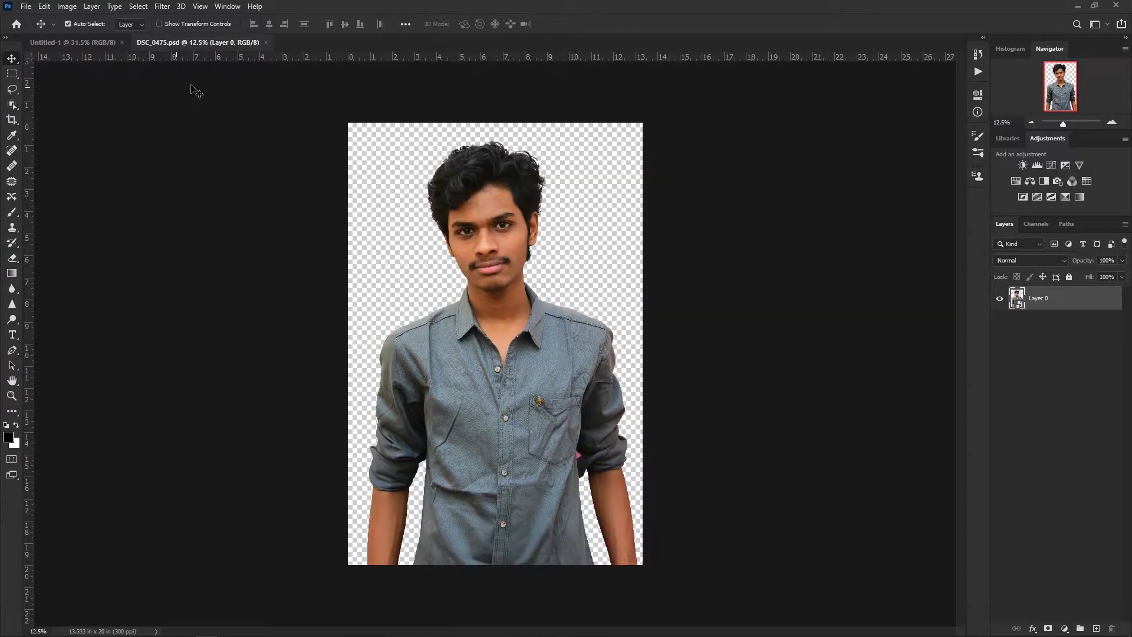
ctrl+click(478, 216)
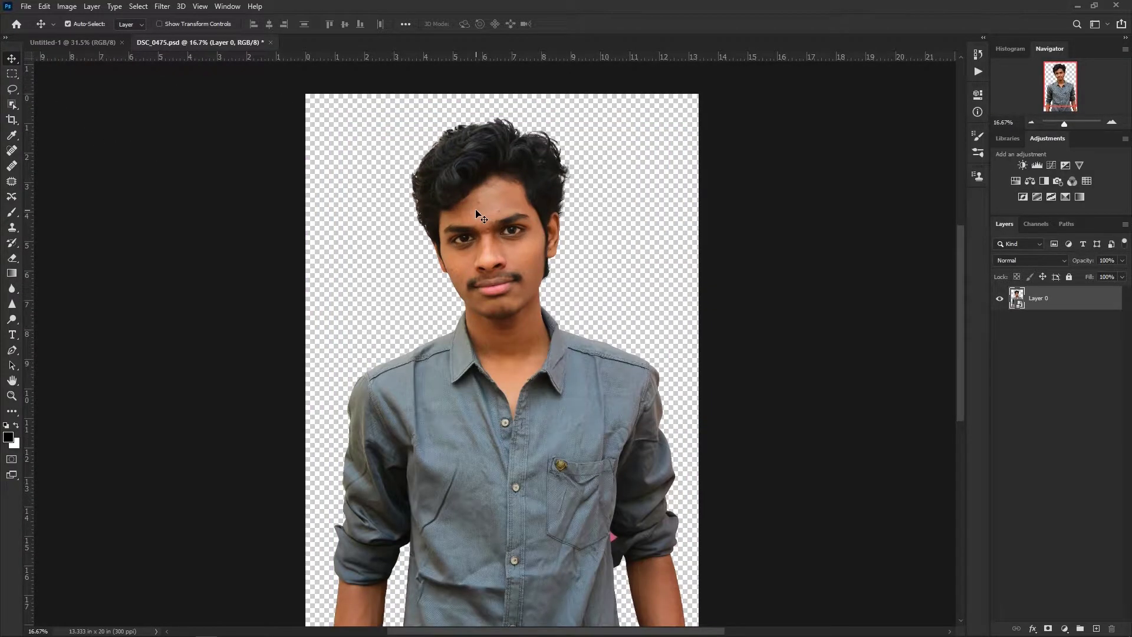
key(ctrl+0)
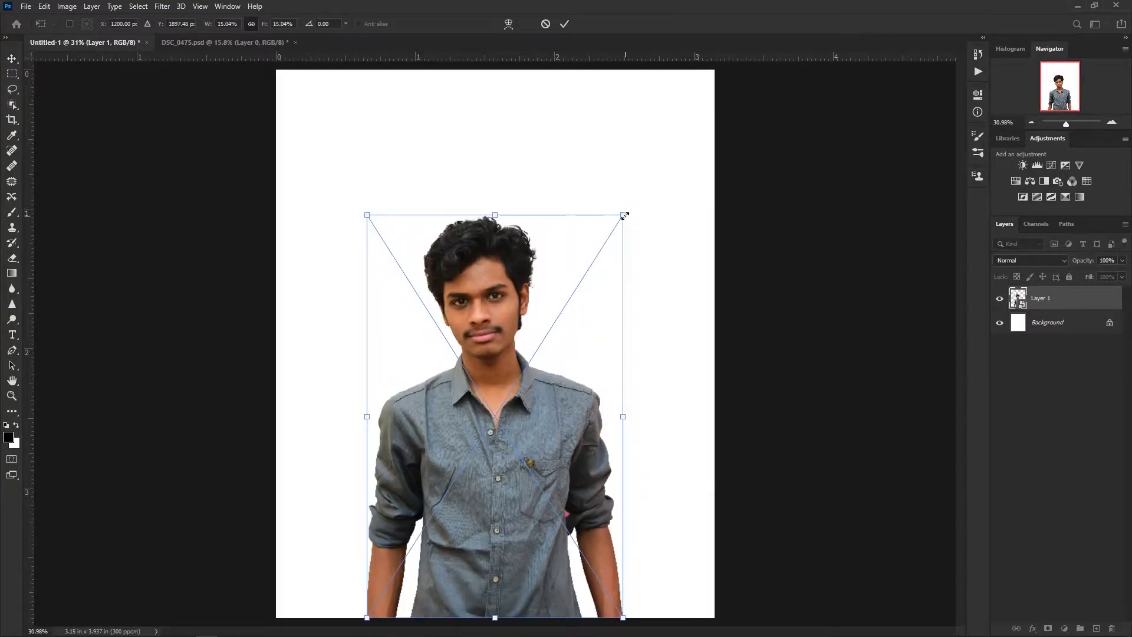
drag(625, 216, 639, 190)
mouse_move(543, 348)
mouse_down()
mouse_move(543, 323)
mouse_move(543, 338)
mouse_up()
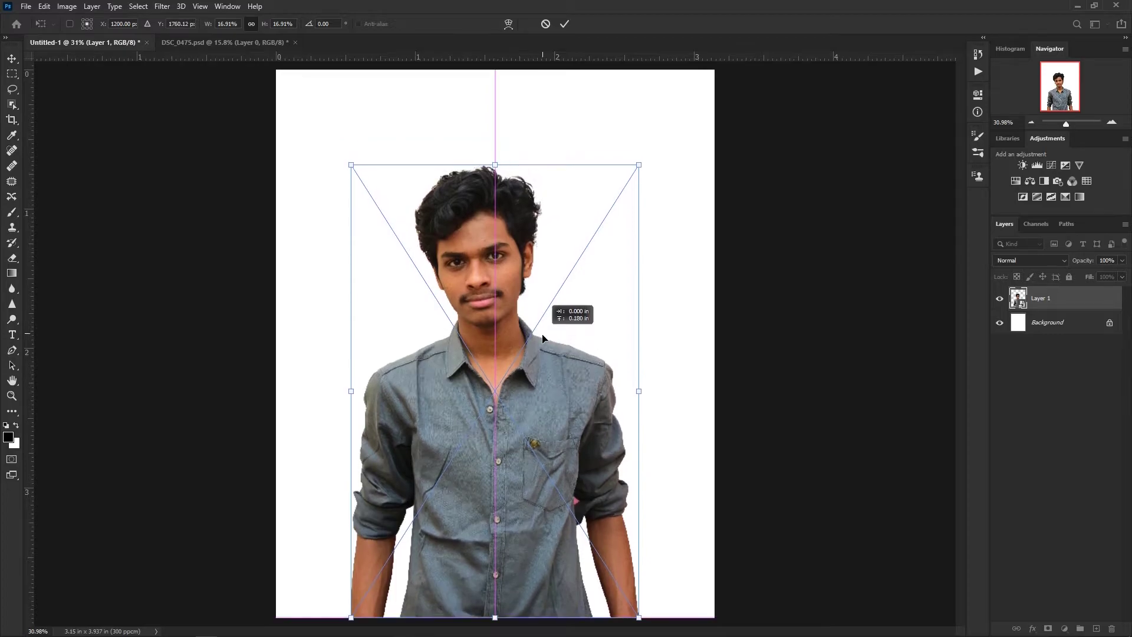
key(Return)
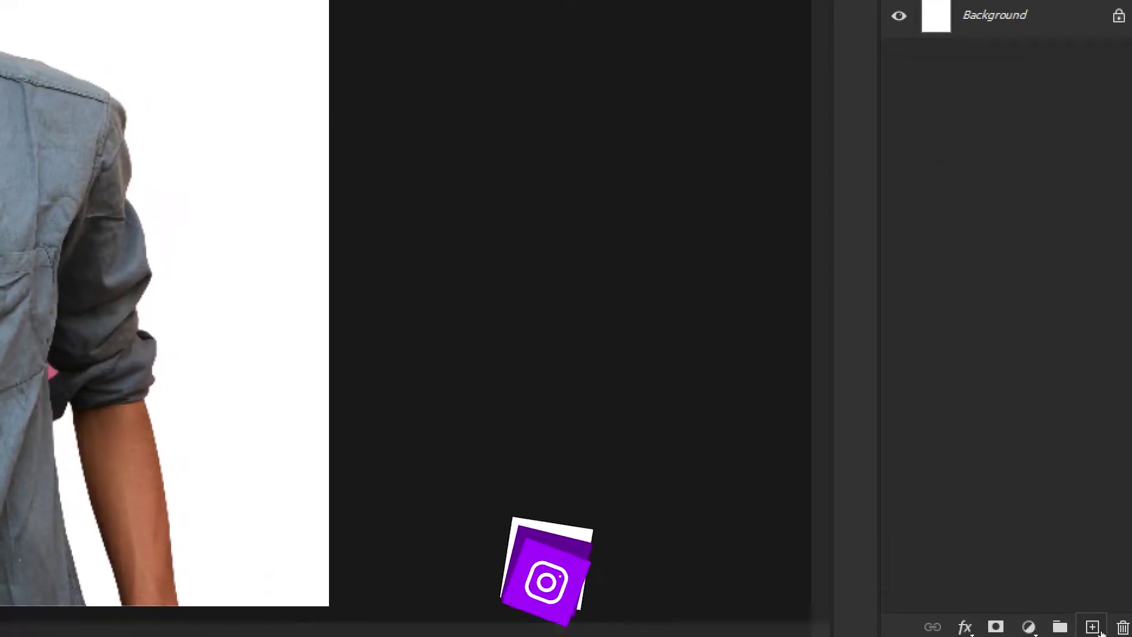
Step: Add a near-black #080808 solid colour fill layer and place it beneath the man's layer
click(1093, 626)
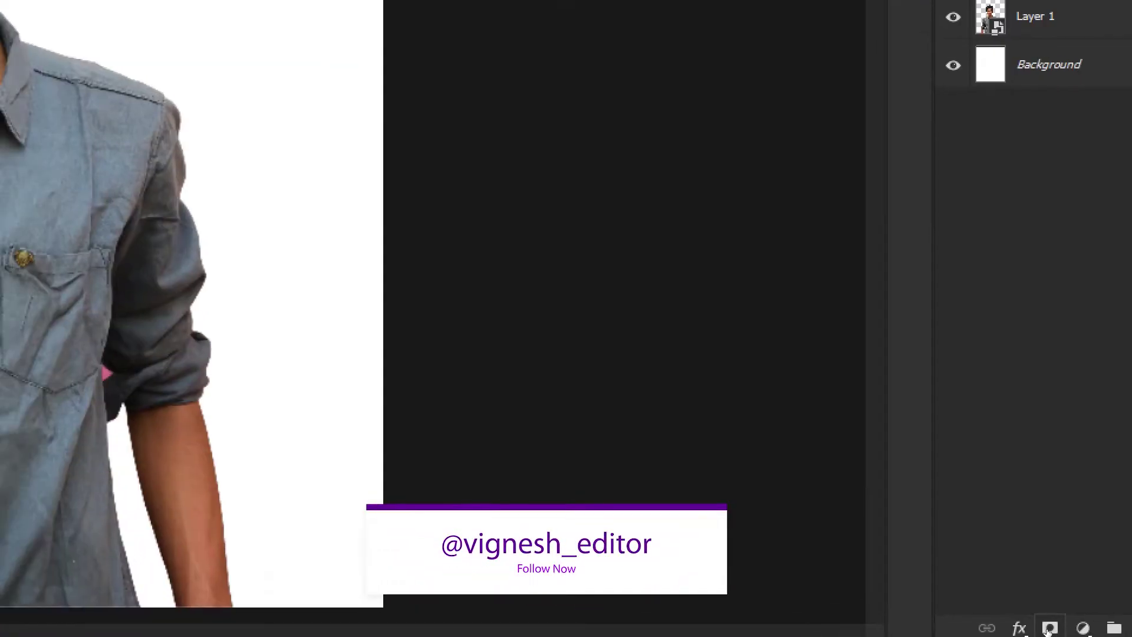
click(1082, 628)
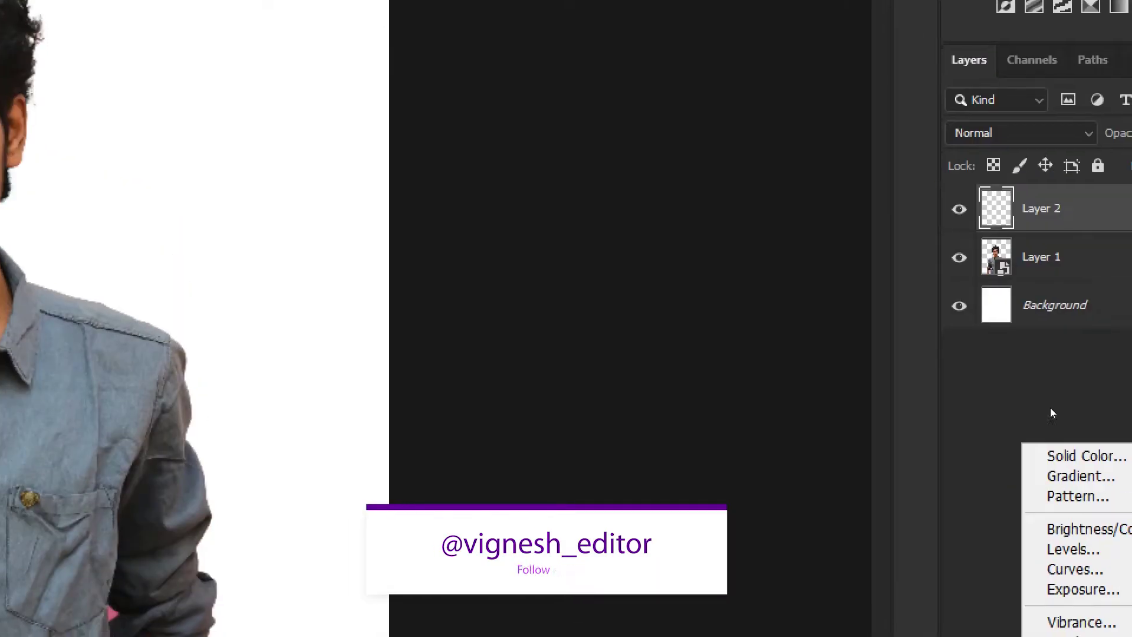
click(1058, 424)
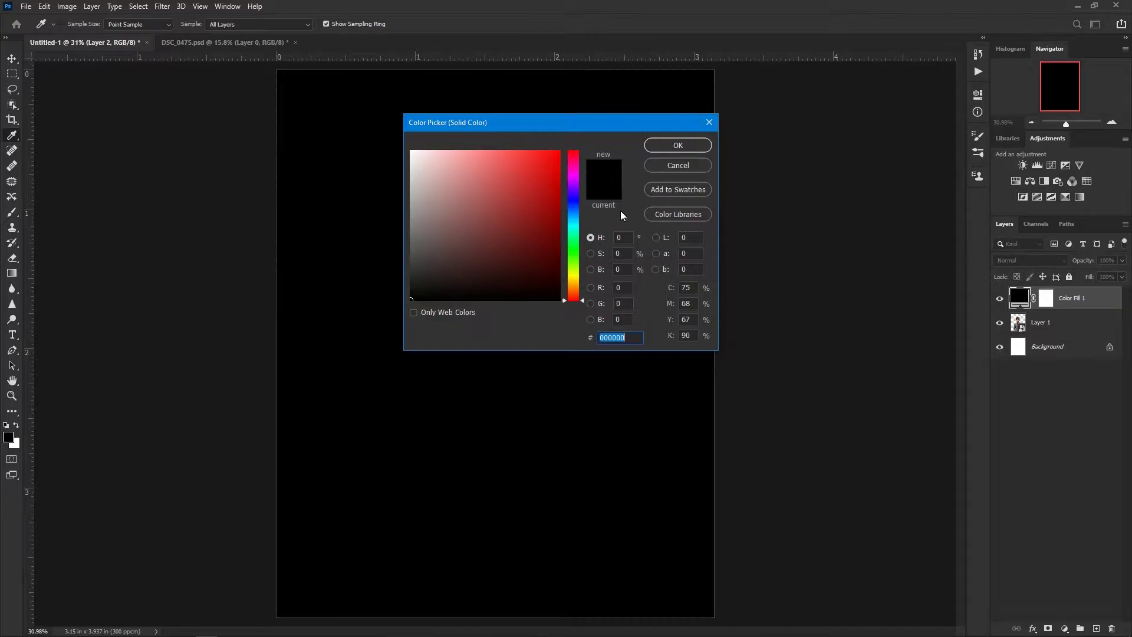
text(0d131e)
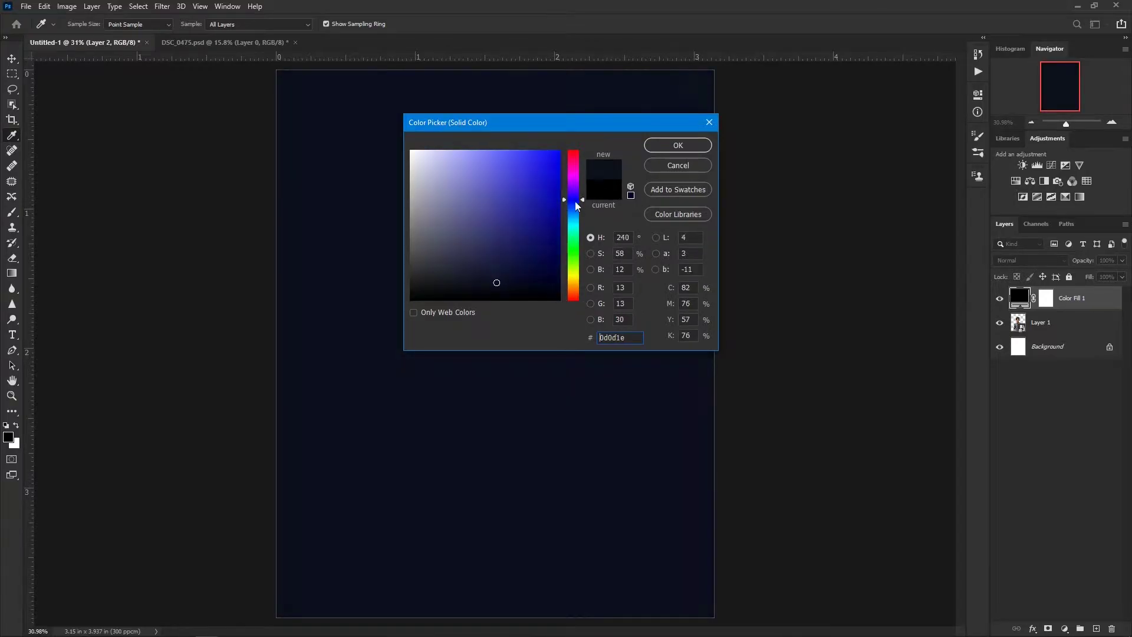
click(271, 345)
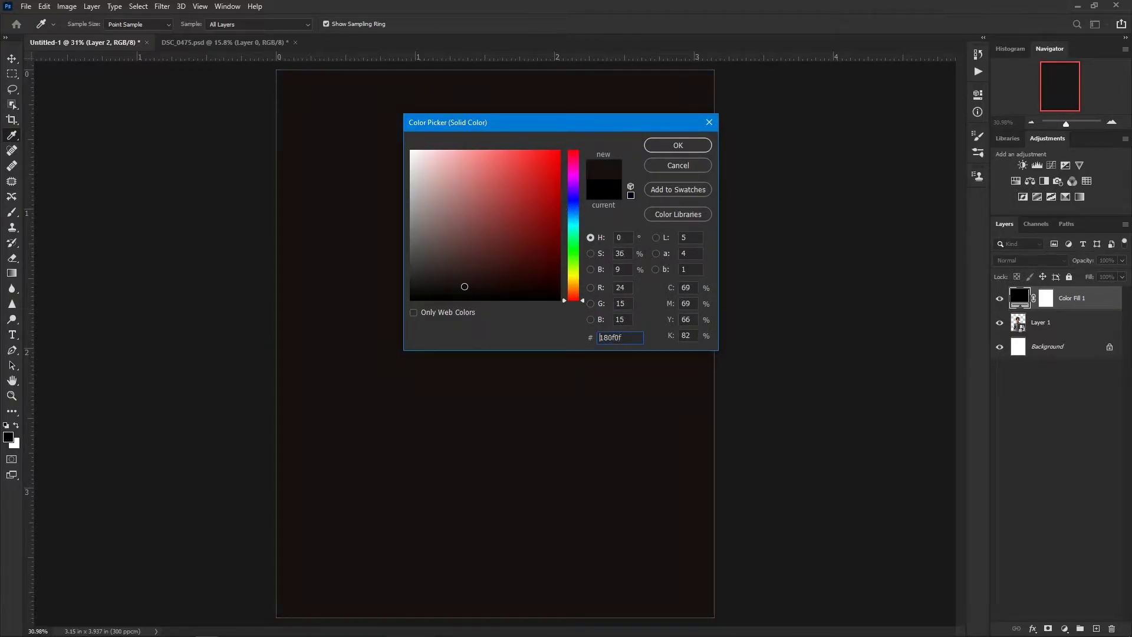
click(577, 213)
text(080808)
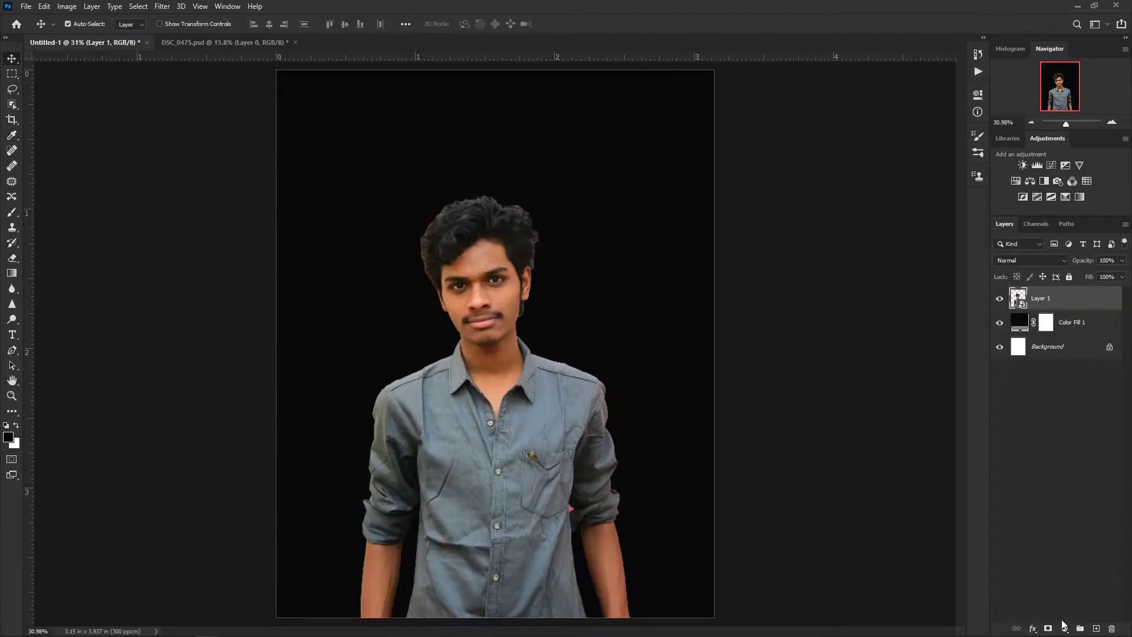
Step: Add a white #ffffff solid colour fill layer above the man and invert its mask to black
click(1064, 627)
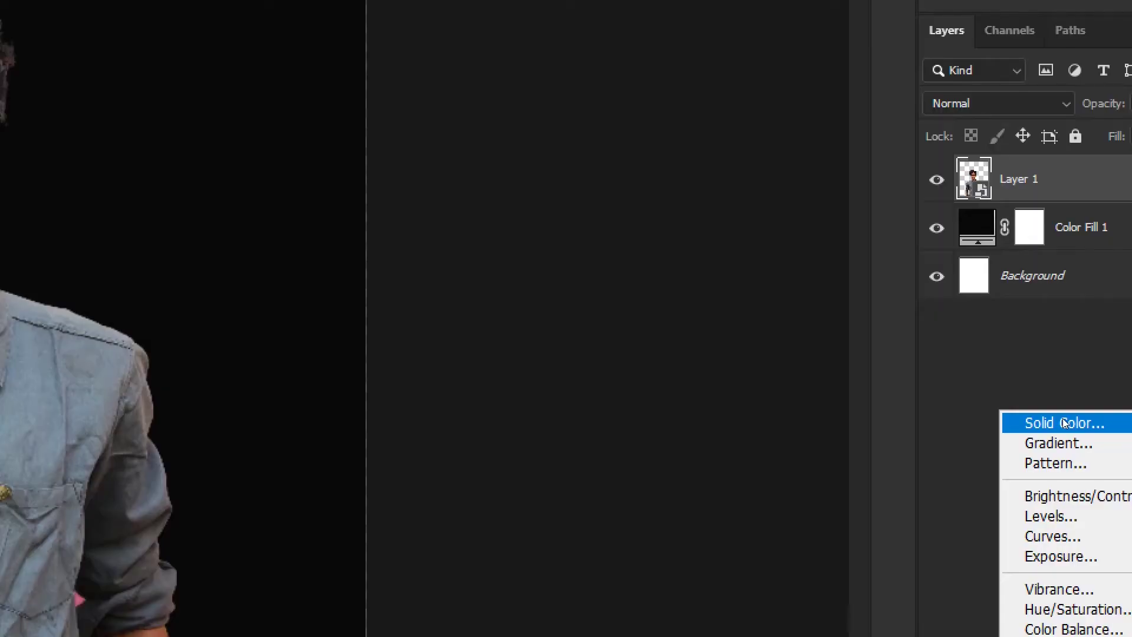
click(1064, 420)
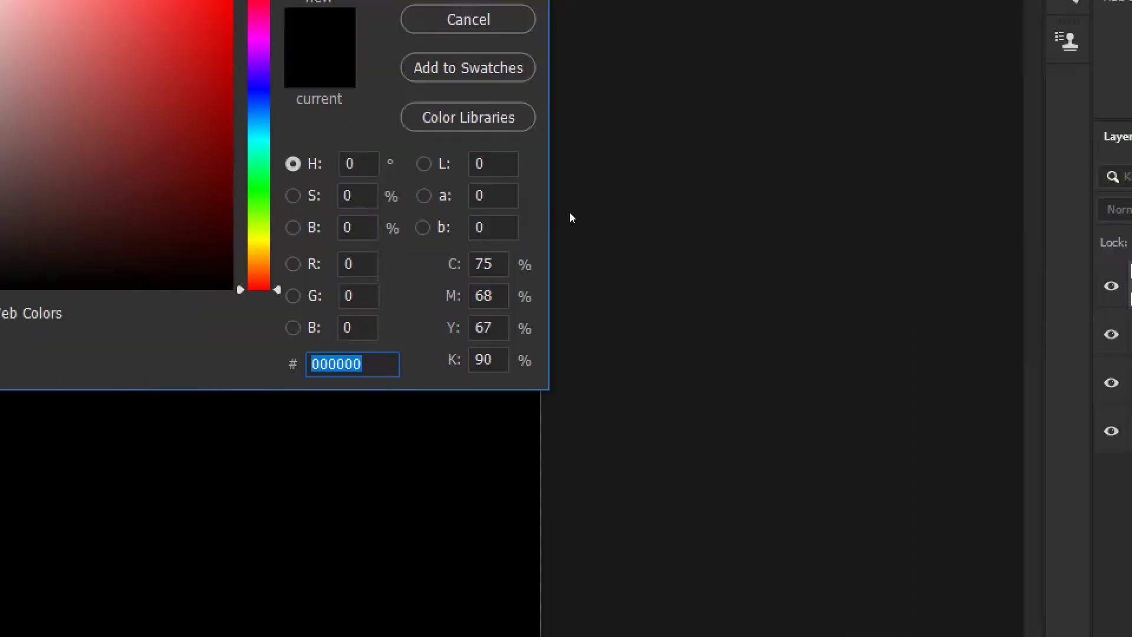
drag(463, 235, 432, 61)
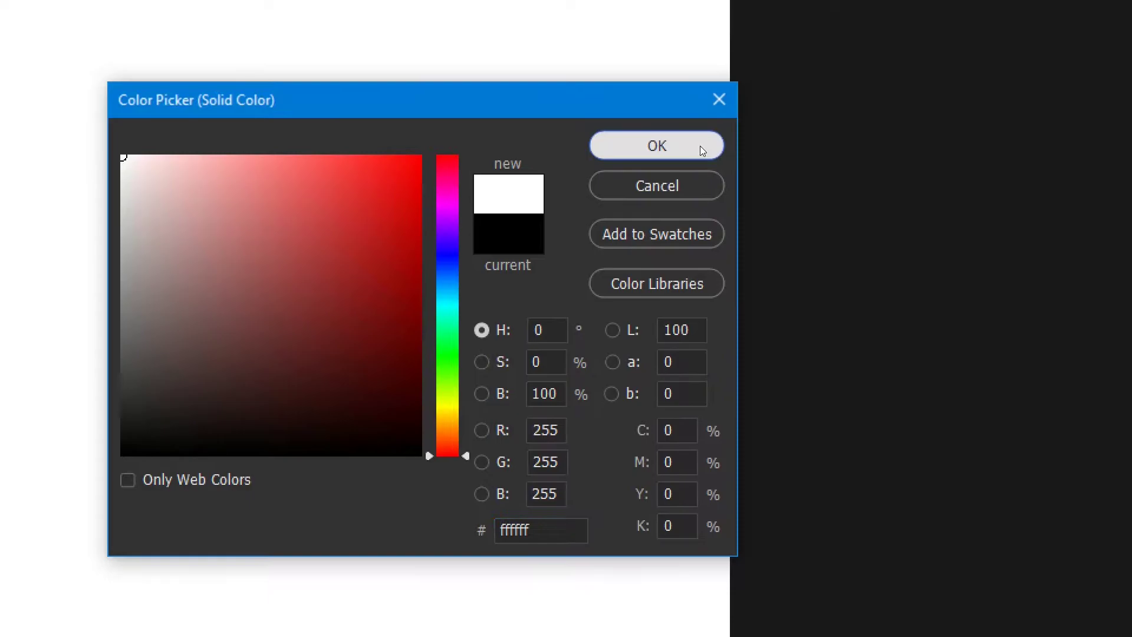
click(831, 132)
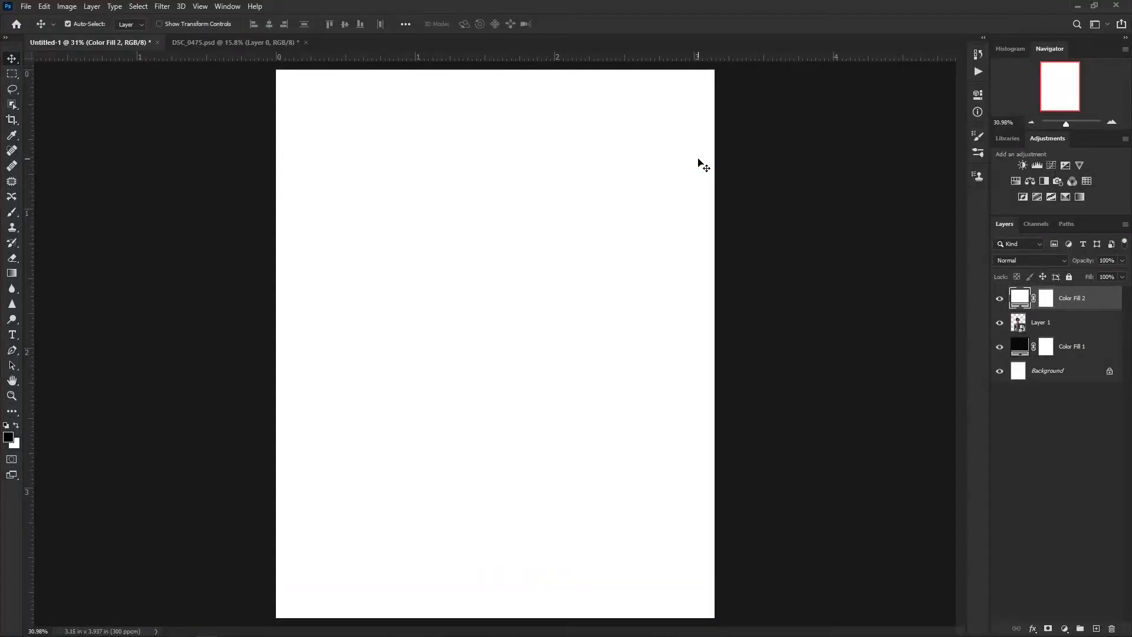
click(1045, 299)
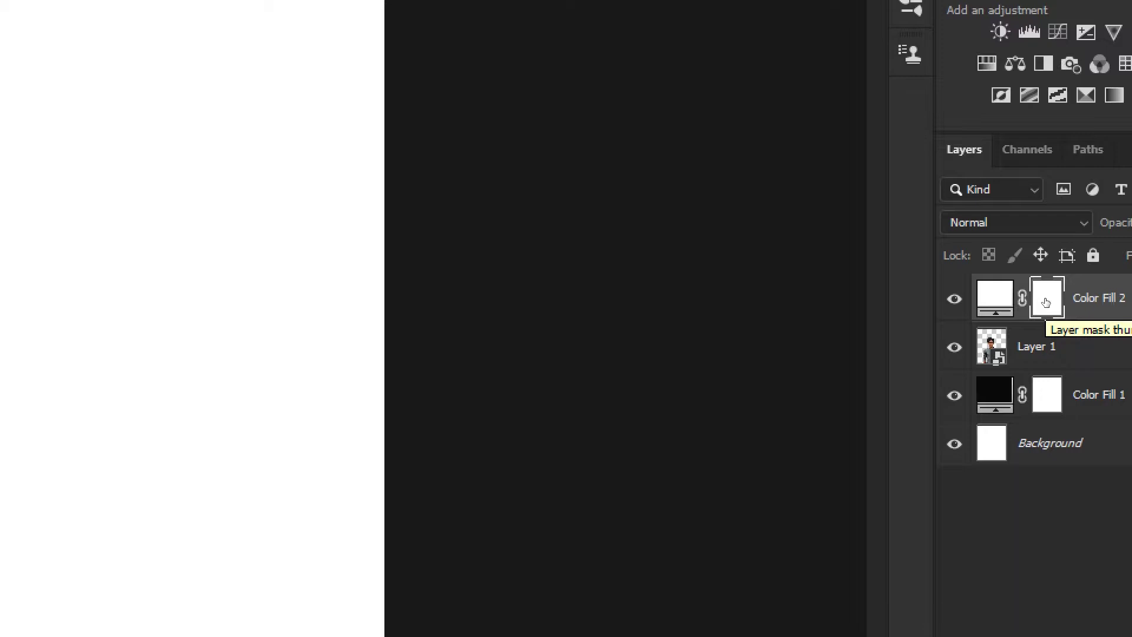
key(ctrl+i)
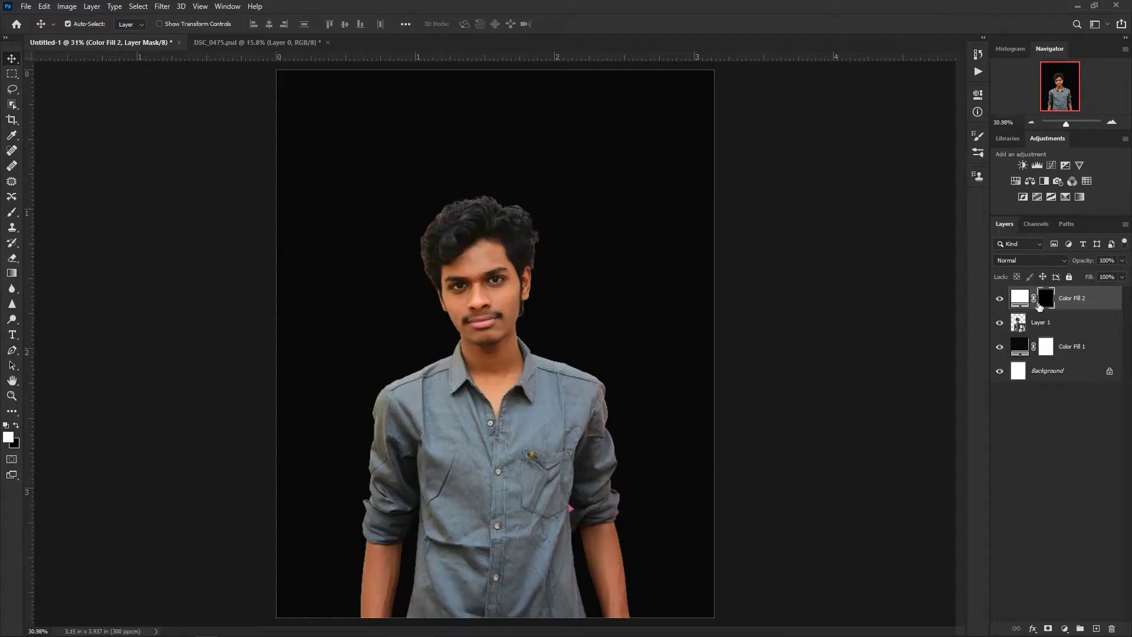
Step: Paint a soft white glow above the man on the white fill's mask with a flattened 3100 px brush at -89° and 0% hardness
click(12, 215)
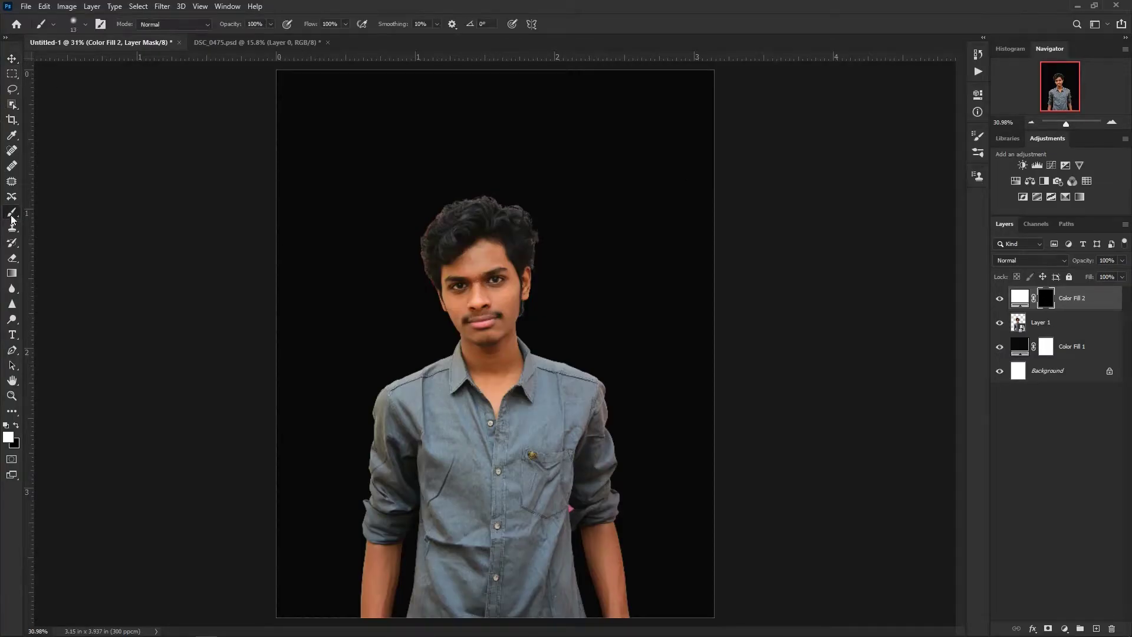
right_click(484, 138)
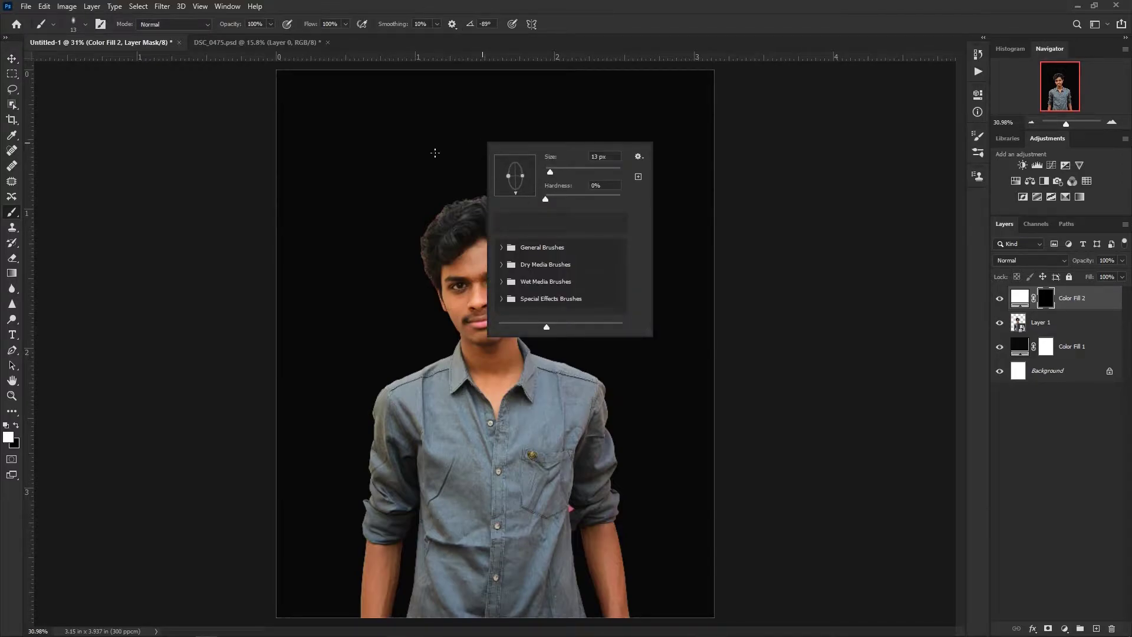
click(476, 160)
key(bracketright)
key(bracketright)
key(bracketright)
key(bracketright)
key(bracketright)
key(bracketright)
key(bracketright)
key(bracketright)
key(bracketright)
key(bracketright)
click(477, 92)
key(ctrl+z)
scroll(513, 223, down, 3)
key(x)
key(x)
click(480, 67)
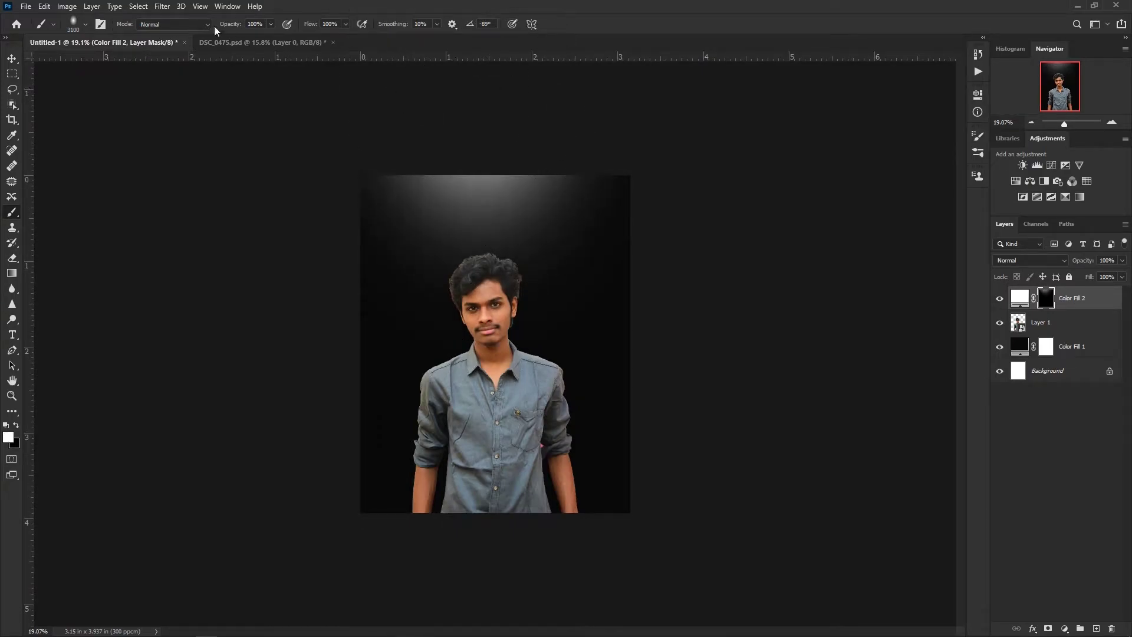
Step: Set the brush flow to 20% and strengthen the glow above the man's head on the mask
text(20)
key(Return)
click(496, 130)
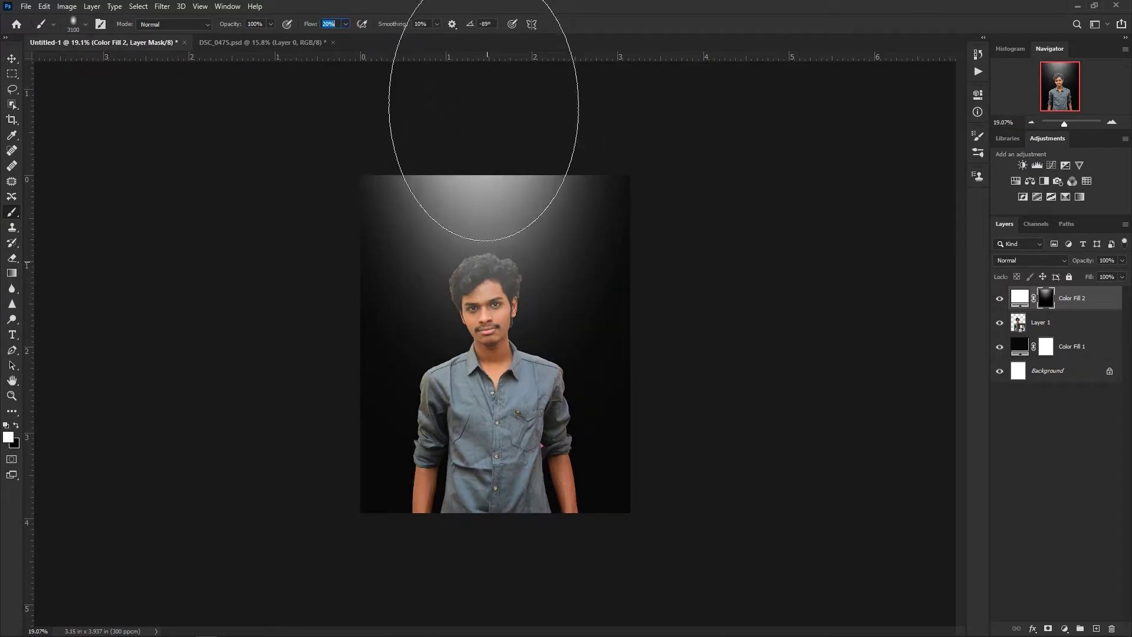
key(ctrl+z)
click(485, 163)
Step: Reduce the brush size to 354 px and dab a brighter highlight at the centre of the canvas's upper edge
right_click(482, 139)
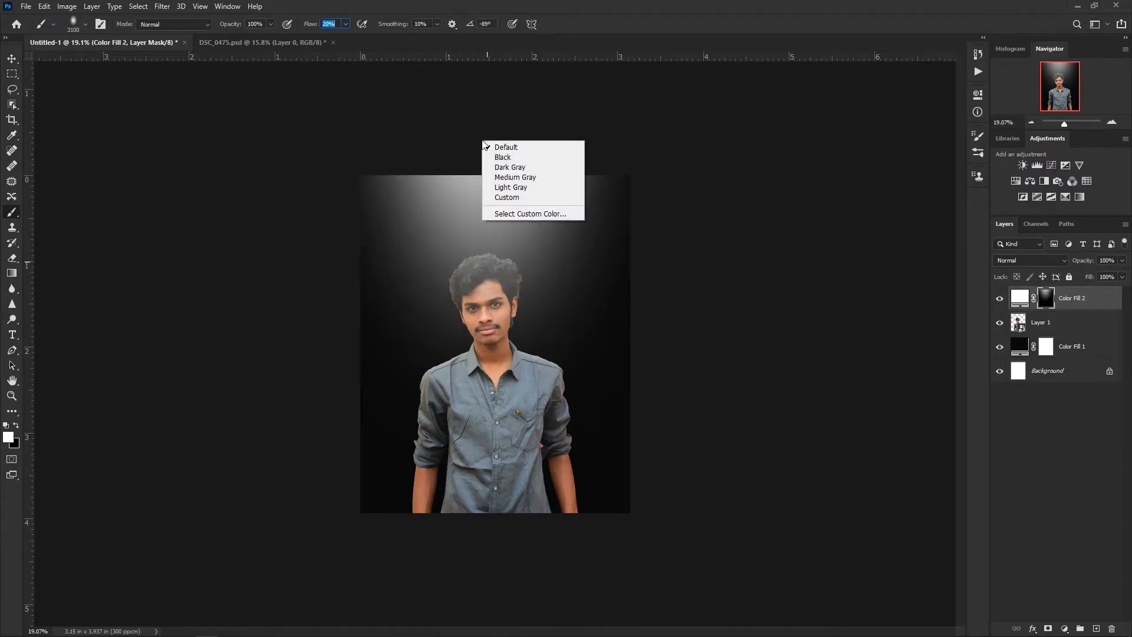
right_click(476, 236)
click(587, 268)
click(594, 270)
click(486, 176)
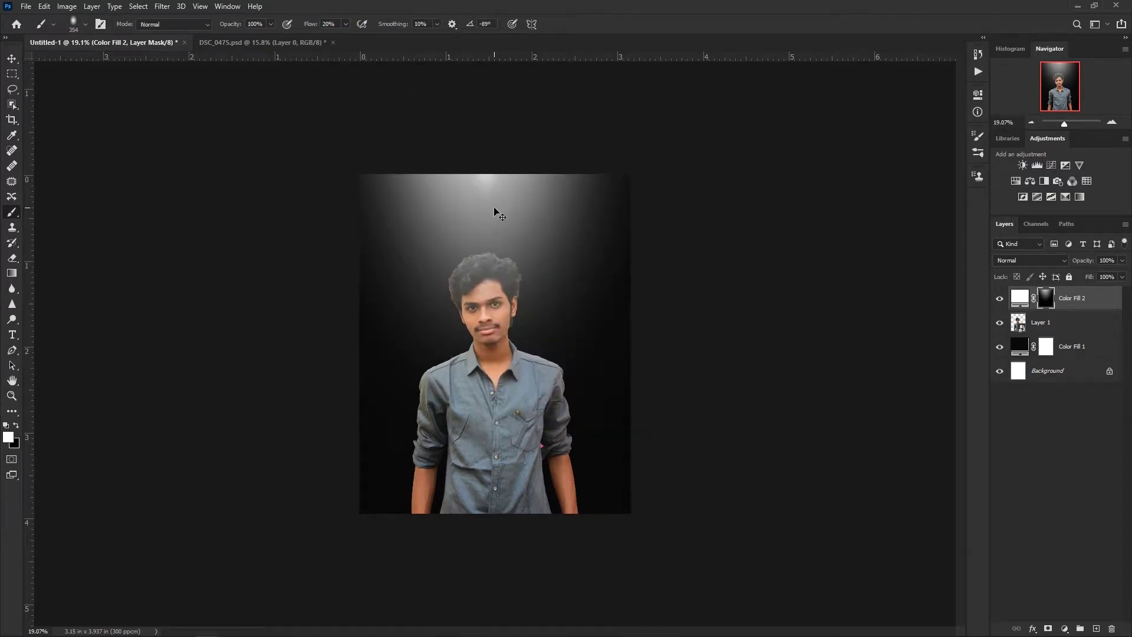
Step: Move the white glow fill layer beneath the man's layer
key(ctrl+0)
drag(1115, 305, 1109, 340)
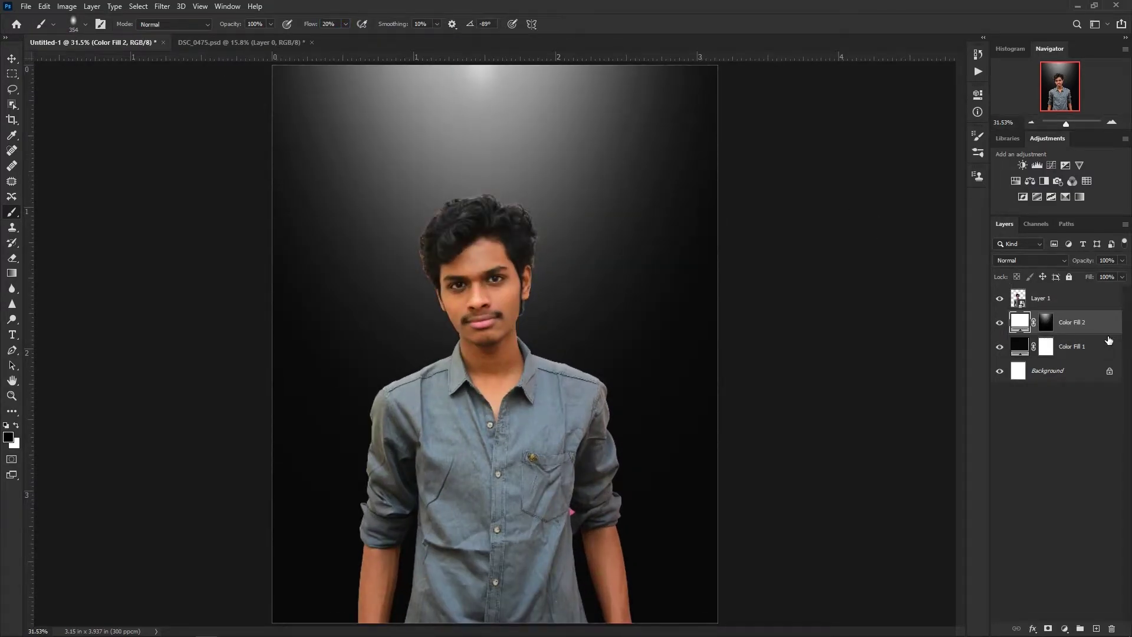
click(8, 60)
drag(414, 146, 492, 137)
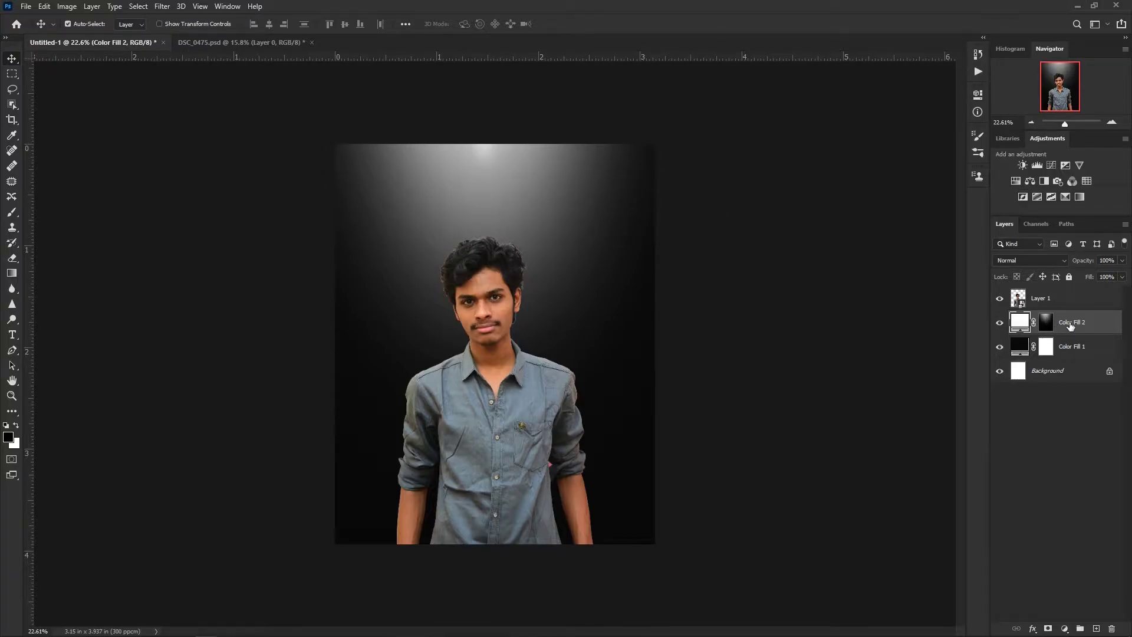
Step: Duplicate the white glow fill layer and shift the copy upward to intensify the light at the canvas's upper edge
key(ctrl+j)
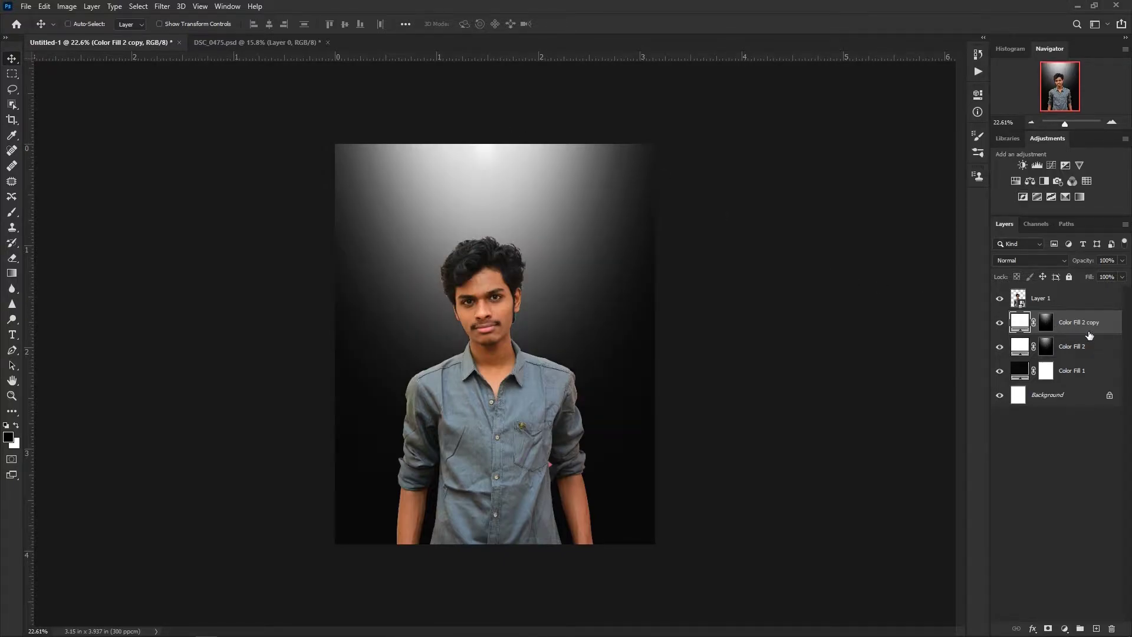
key(ctrl+t)
drag(510, 315, 511, 203)
key(Return)
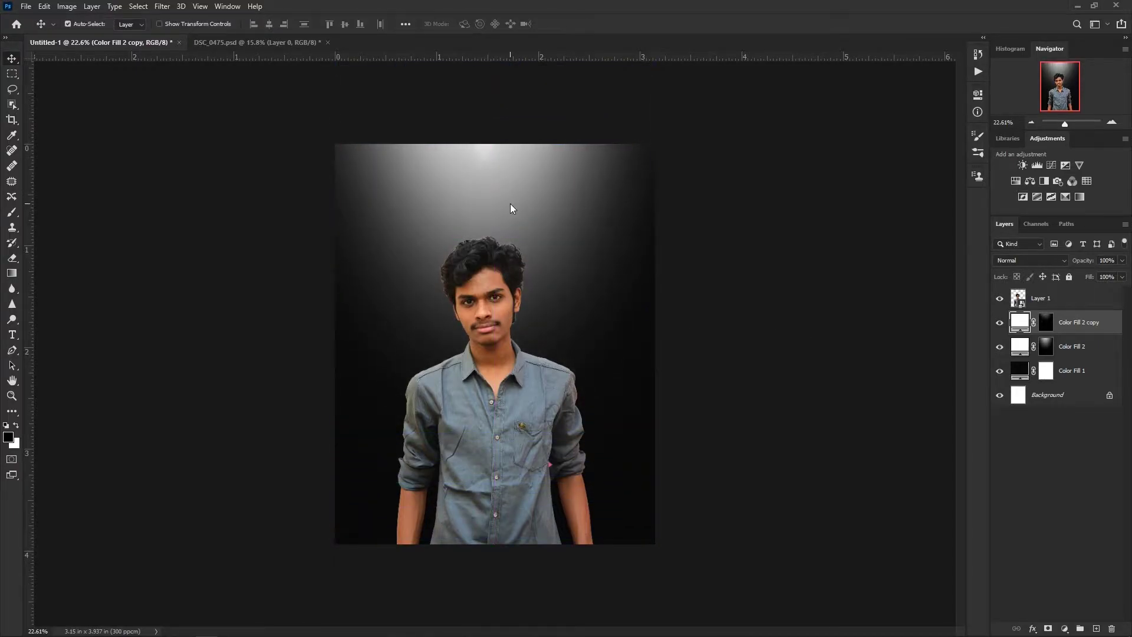
Step: Recolour the near-black background fill to a very dark blue, #00060c
scroll(510, 204, up, 2)
double_click(1019, 370)
click(482, 285)
click(573, 222)
drag(574, 224, 580, 204)
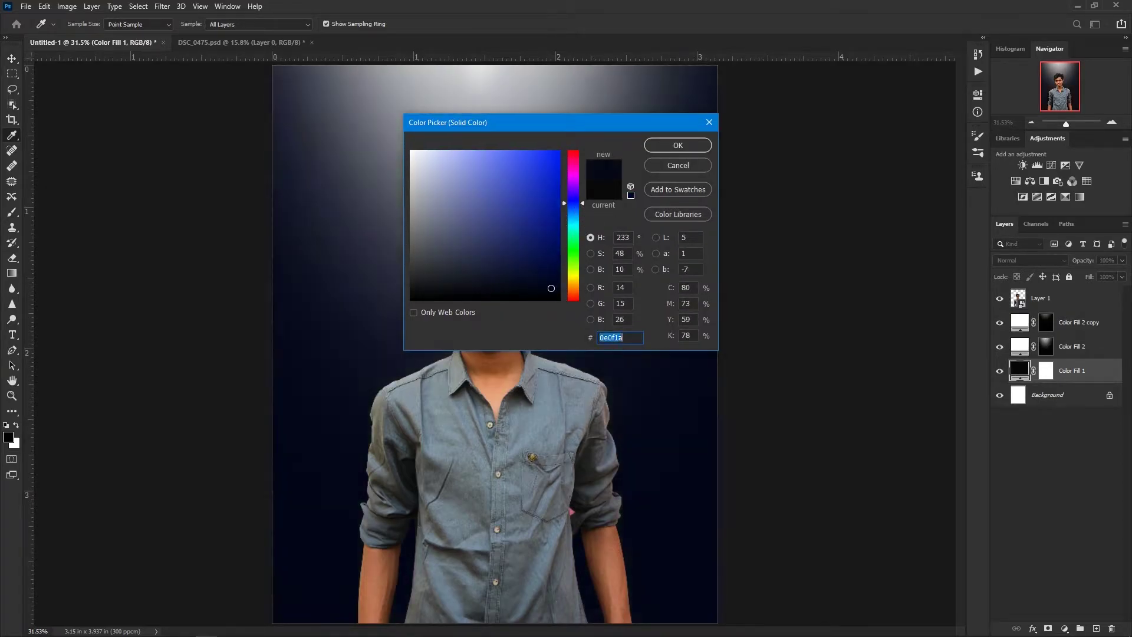
click(574, 212)
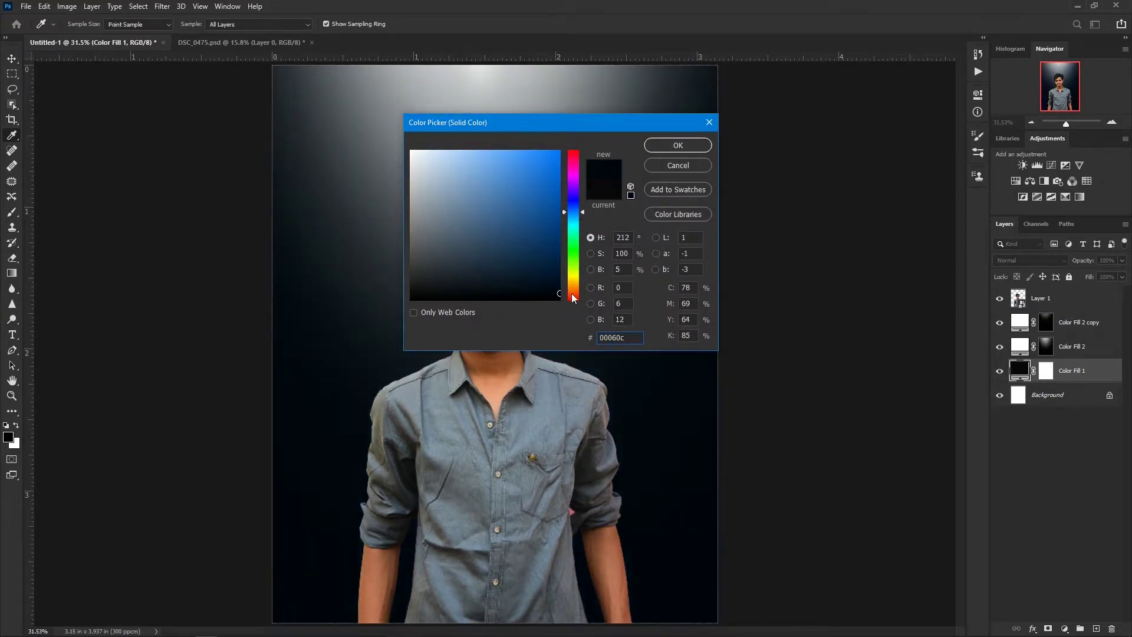
key(Return)
key(v)
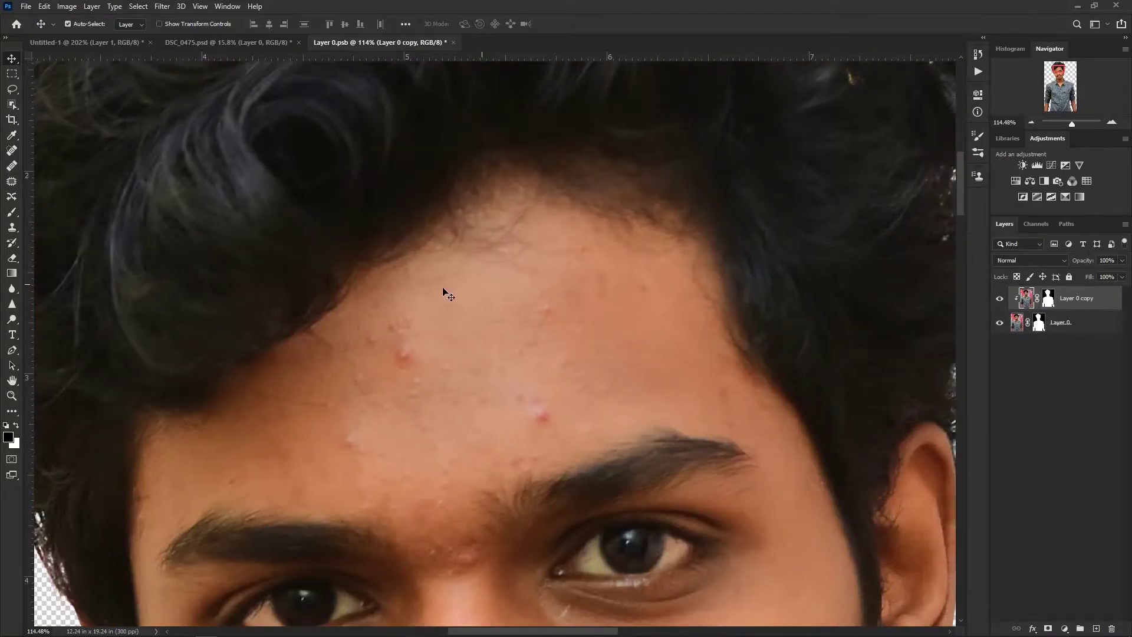
Step: Remove the blemishes on the man's forehead with the Spot Healing Brush on the Layer 0 copy, adjusting the brush size as needed
key(j)
click(12, 150)
right_click(396, 329)
click(390, 333)
drag(400, 352, 407, 363)
key(bracketright)
key(bracketright)
key(bracketright)
key(bracketright)
key(bracketright)
drag(540, 403, 546, 415)
click(545, 305)
click(592, 277)
key(bracketleft)
key(bracketleft)
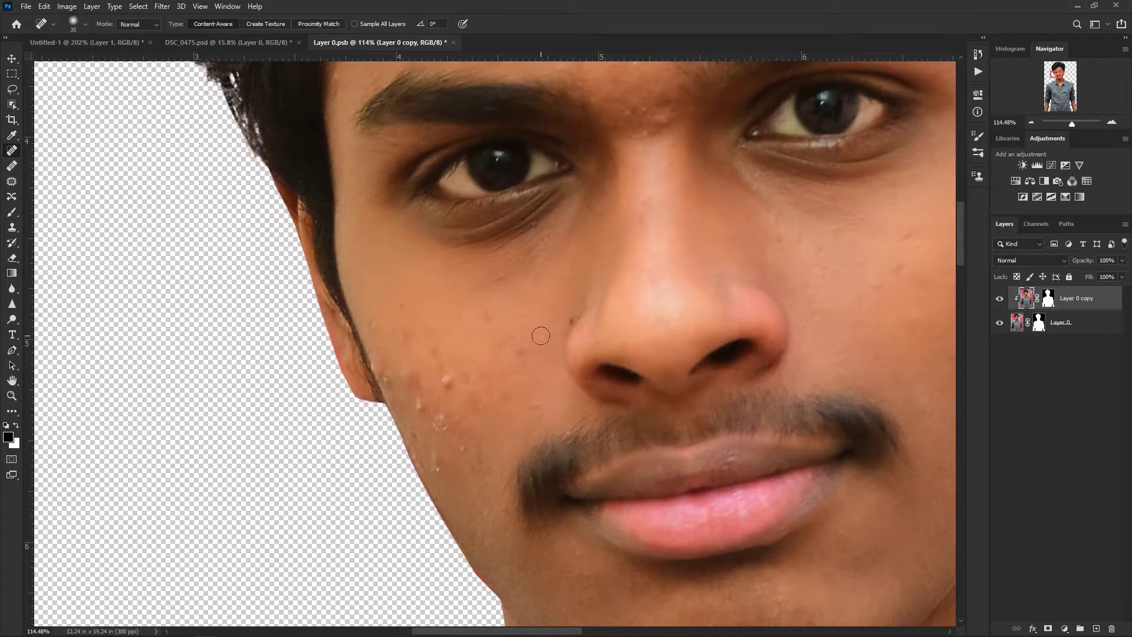
Step: Clean up the blemishes on the man's cheek with the Spot Healing Brush and the Patch tool
click(450, 379)
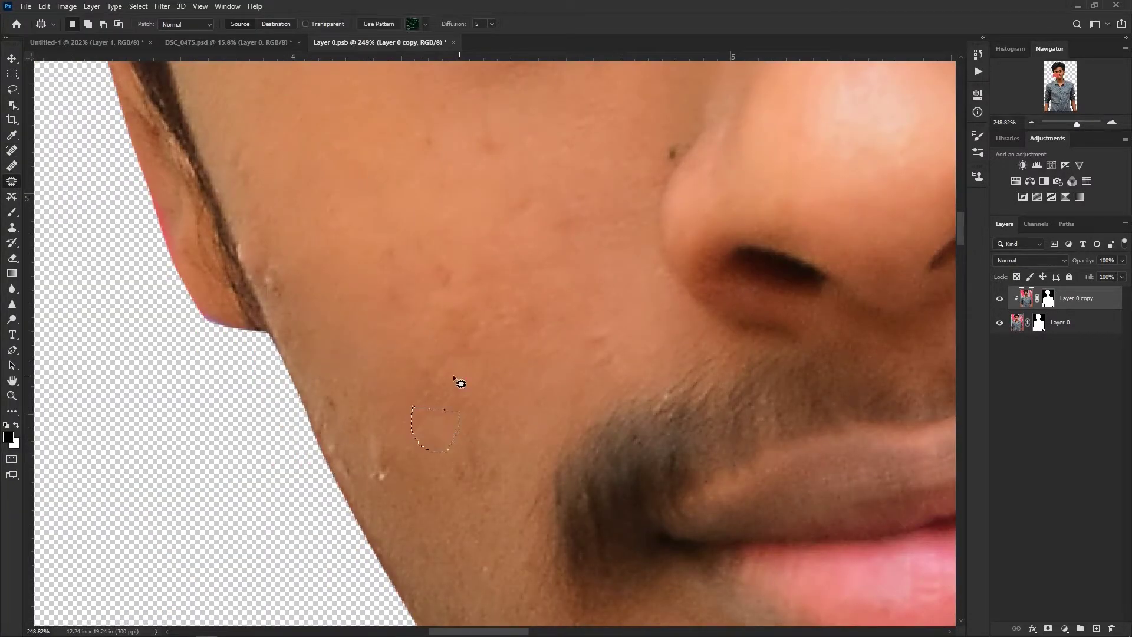
drag(436, 424, 342, 399)
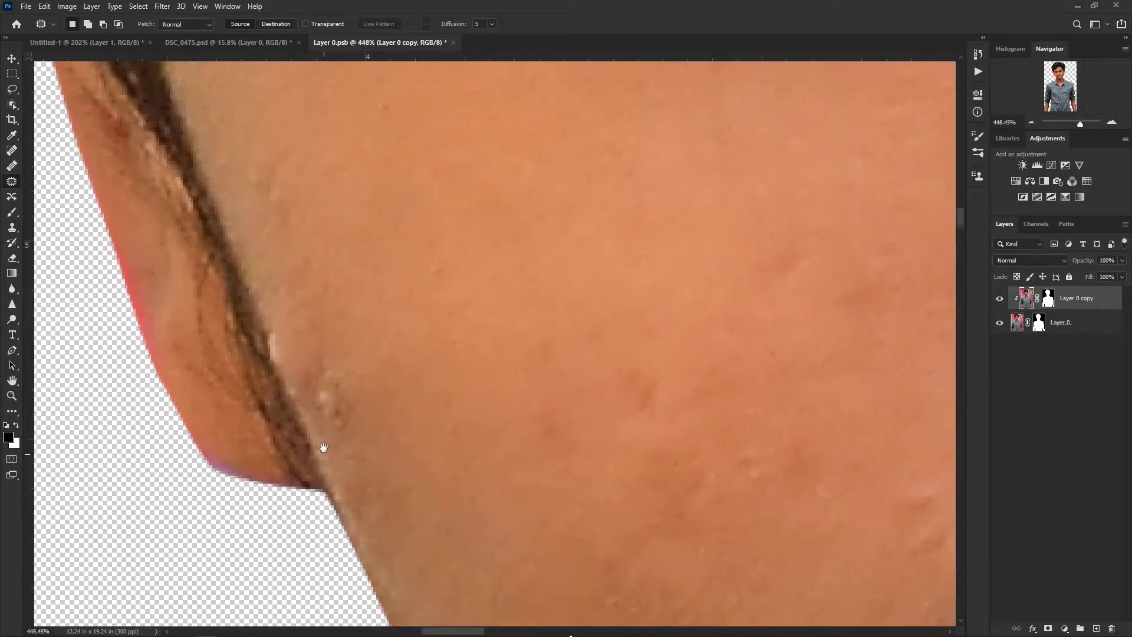
drag(466, 258, 575, 353)
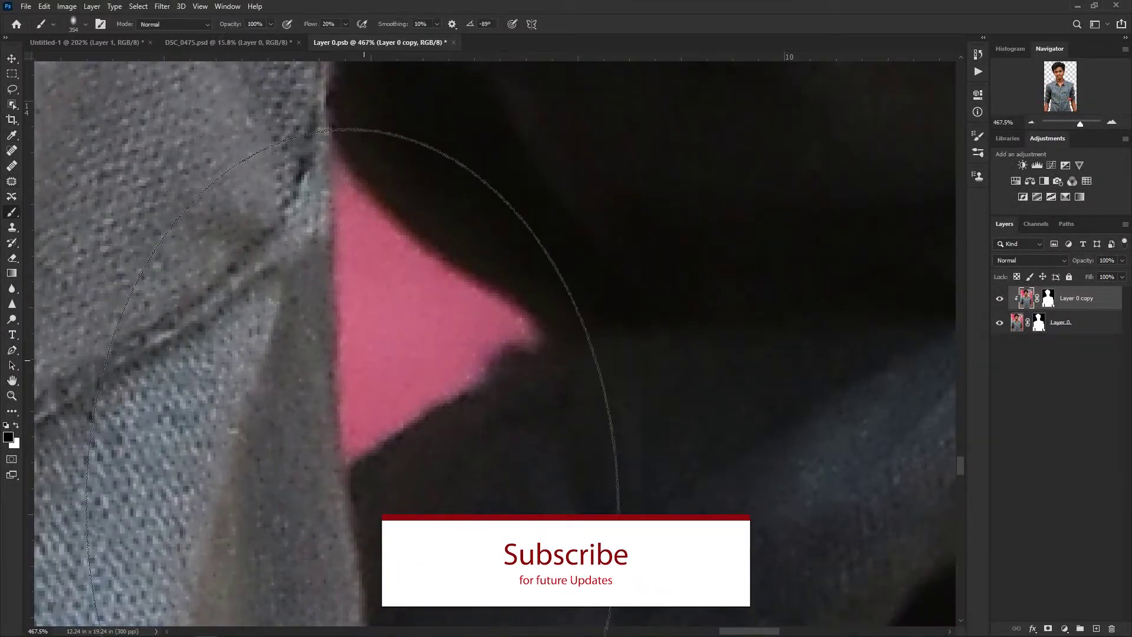
Step: Mask out the leftover pink background patch between the shirt and the sleeve on Layer 0
drag(332, 348, 338, 259)
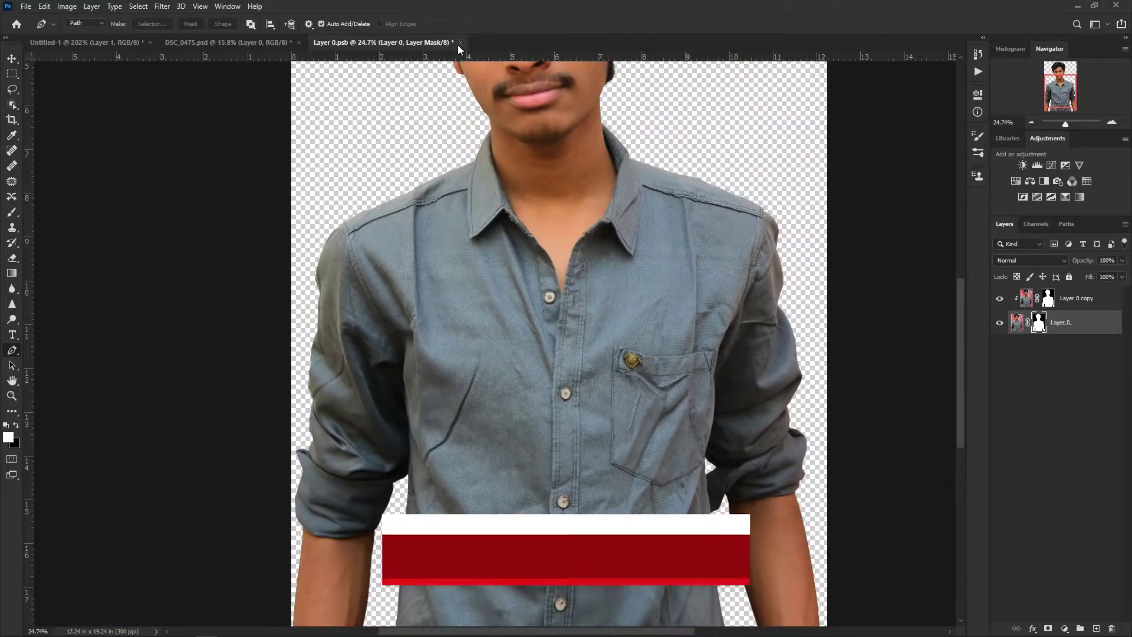
Step: Close the Layer 0 document and return to the Untitled-1 composite with the whole image in view
click(460, 42)
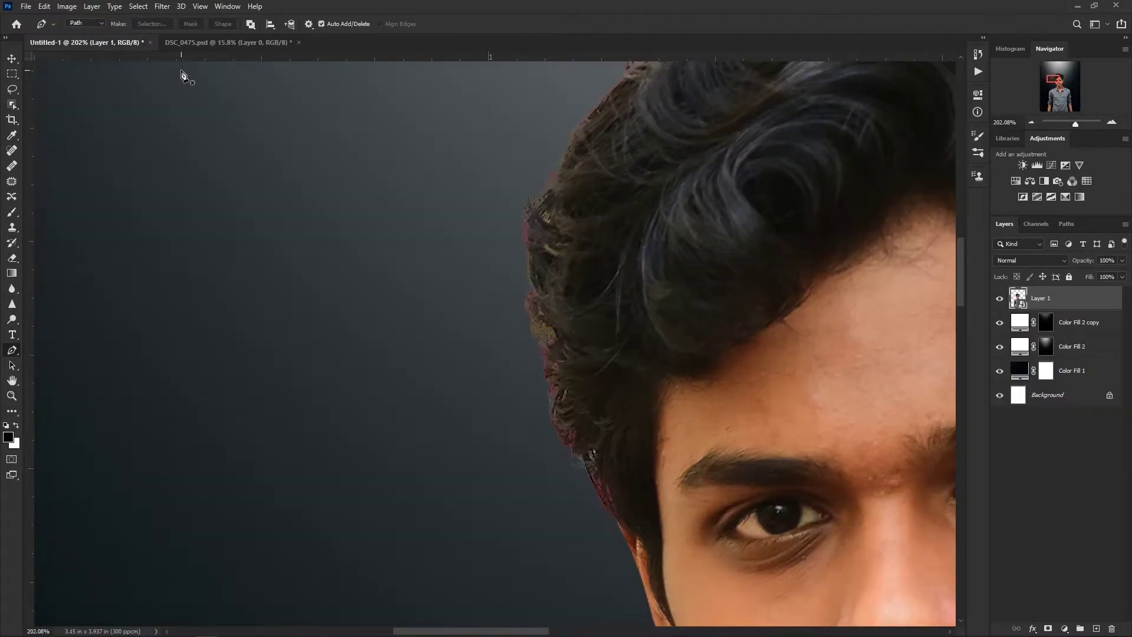
click(12, 59)
key(ctrl+0)
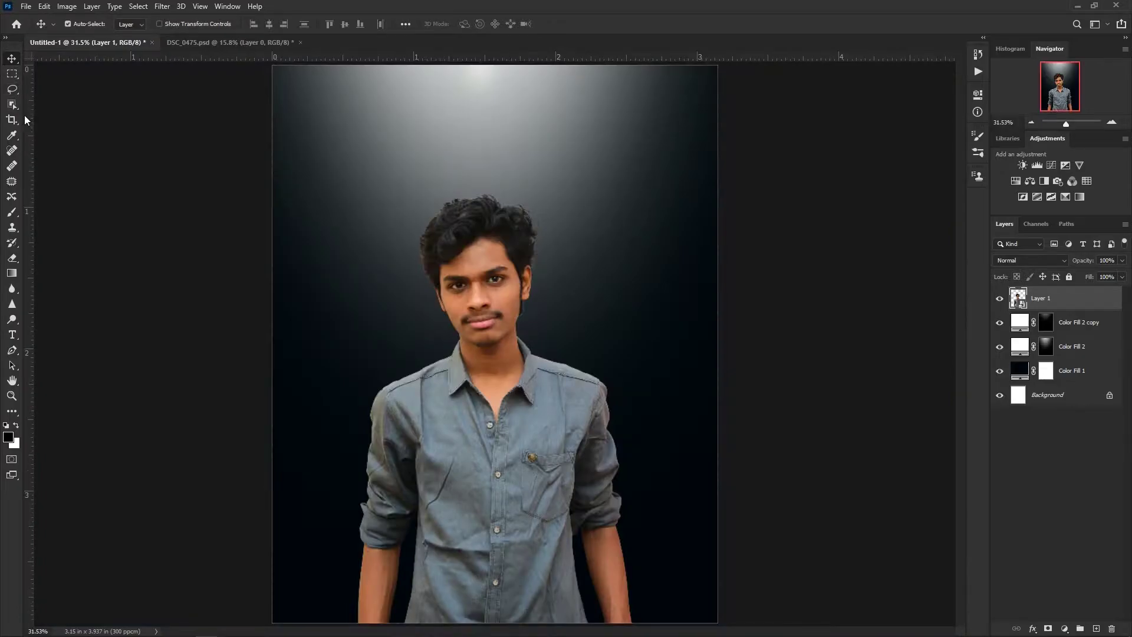
drag(483, 367, 531, 355)
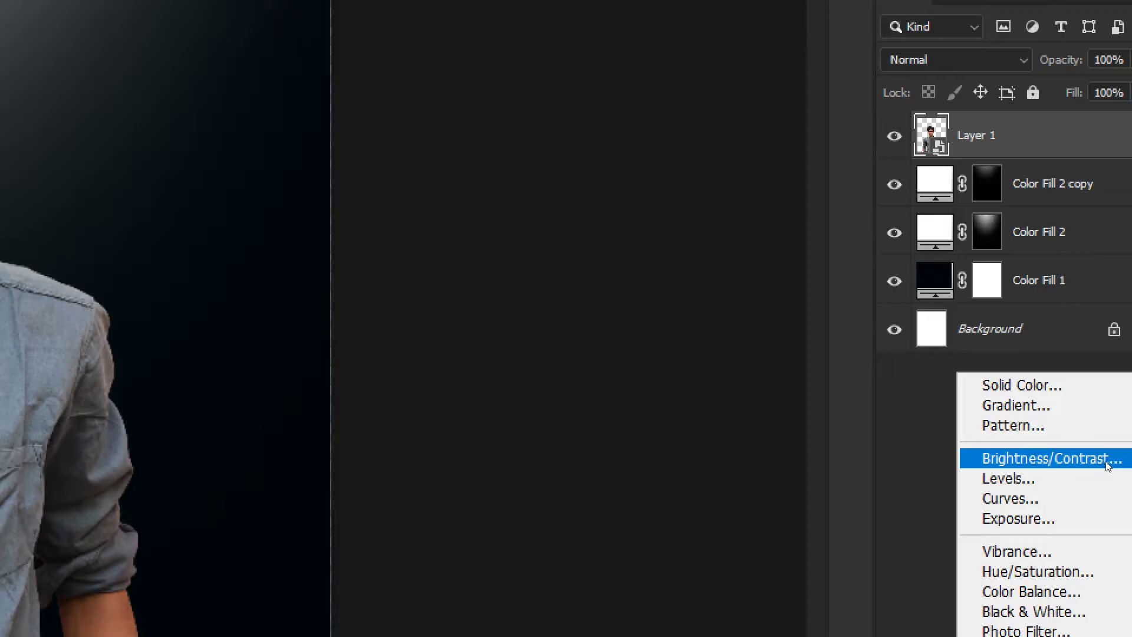
Step: Add a Brightness/Contrast adjustment layer above Layer 1 with Brightness 150 and the Luminosity blend mode
click(1107, 464)
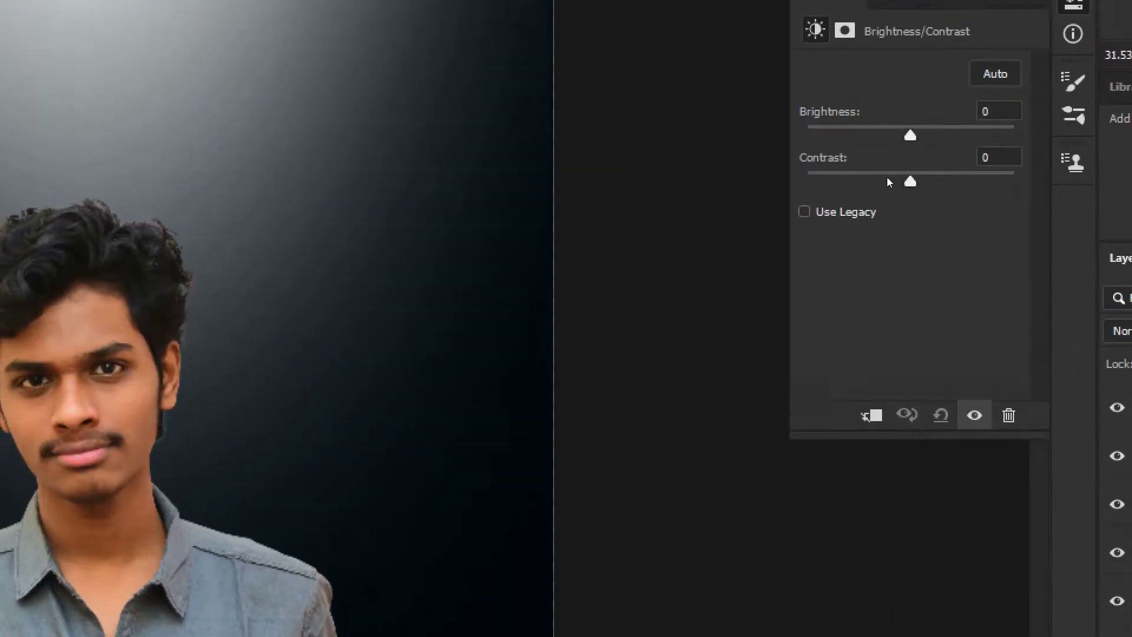
drag(910, 136, 991, 176)
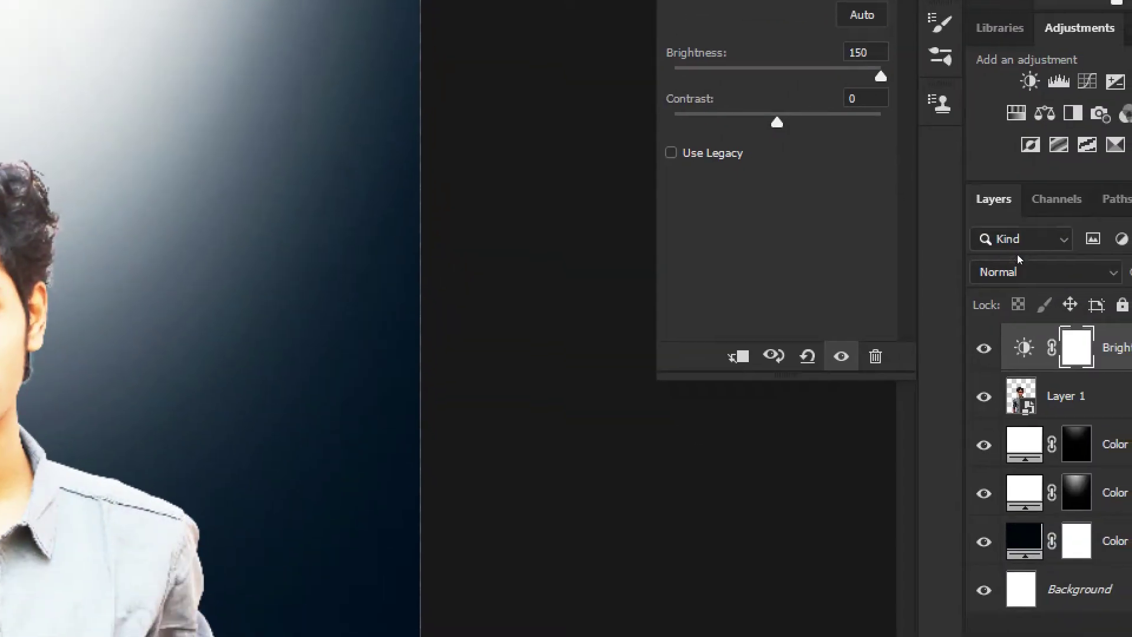
click(1079, 351)
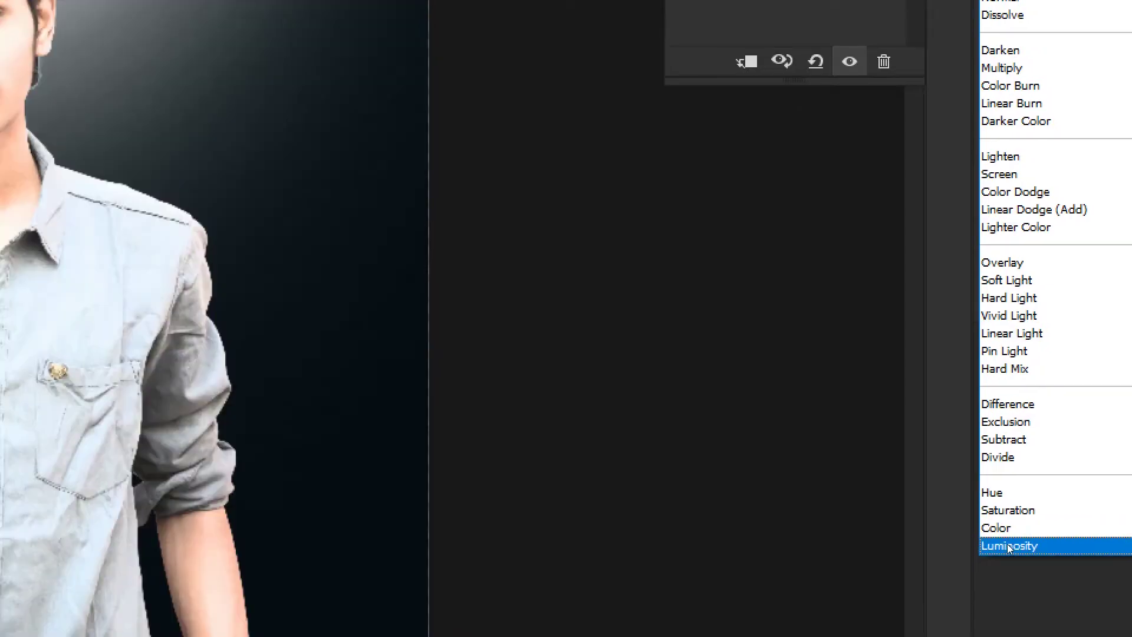
click(1007, 544)
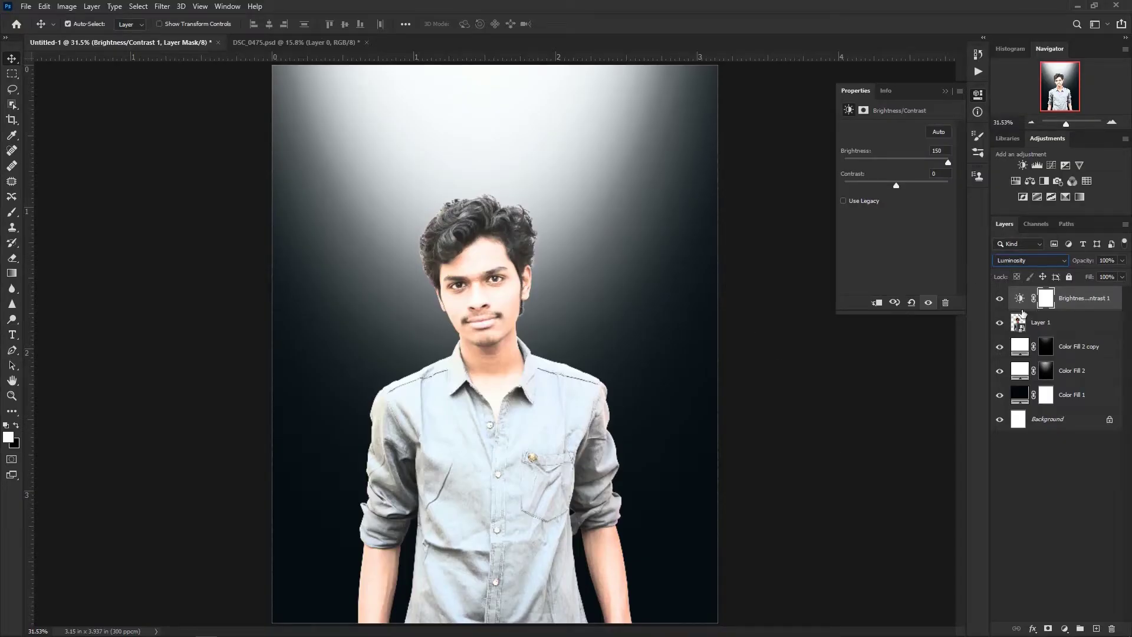
Step: Clip the Brightness/Contrast adjustment to Layer 1 and invert its mask to black
alt+click(1021, 309)
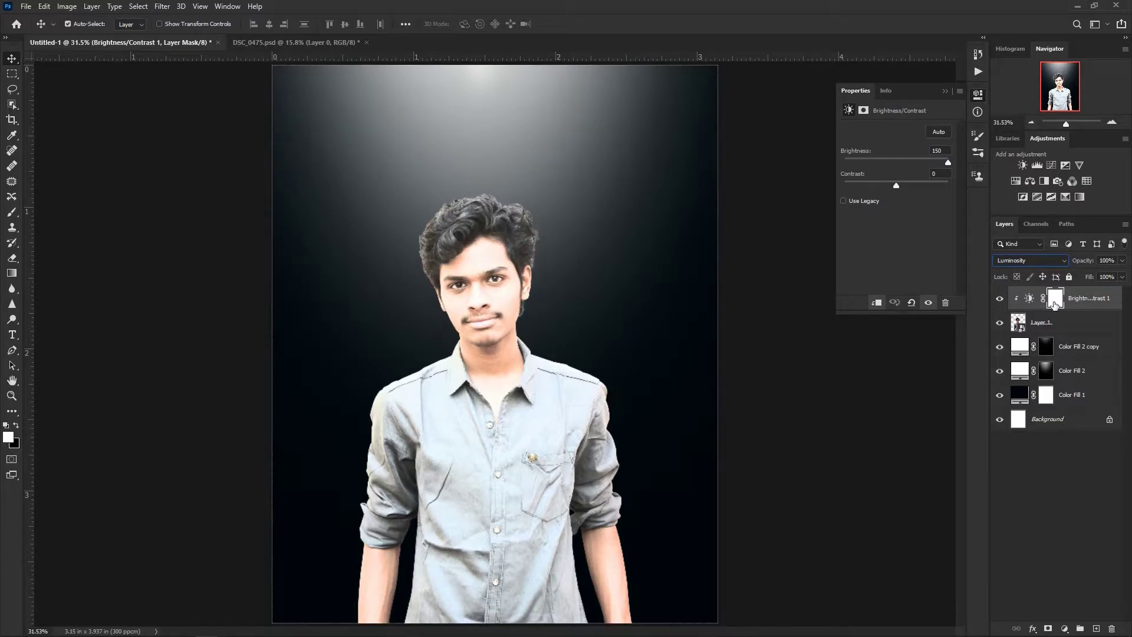
key(ctrl+i)
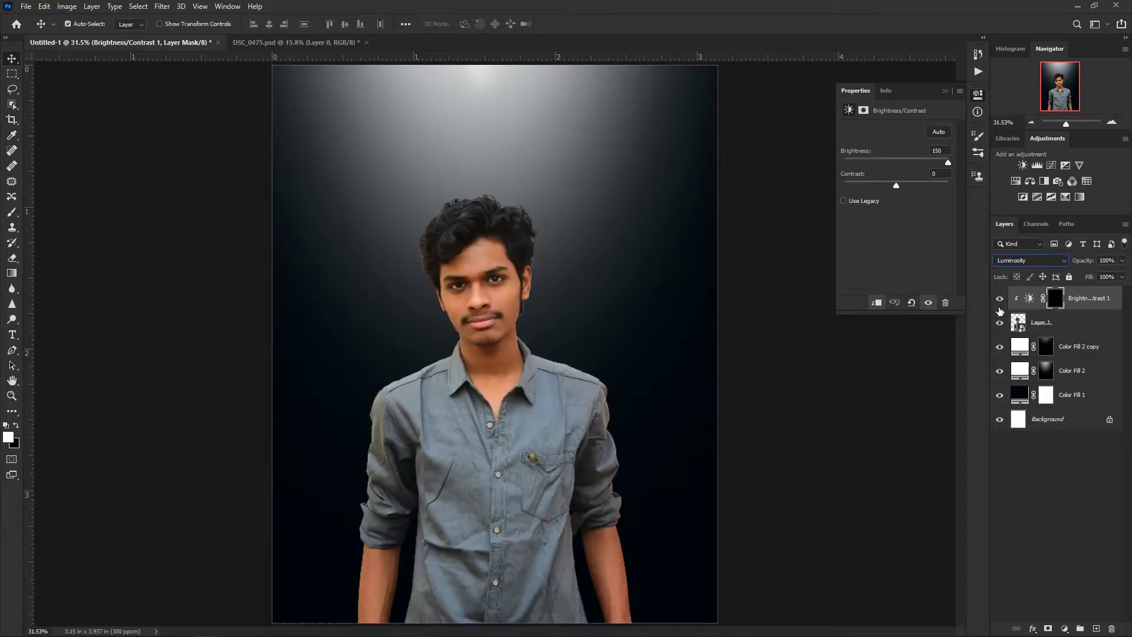
Step: Paint a soft white highlight along the shoulder on the Brightness/Contrast mask with a 40 px brush at 20% flow
click(15, 216)
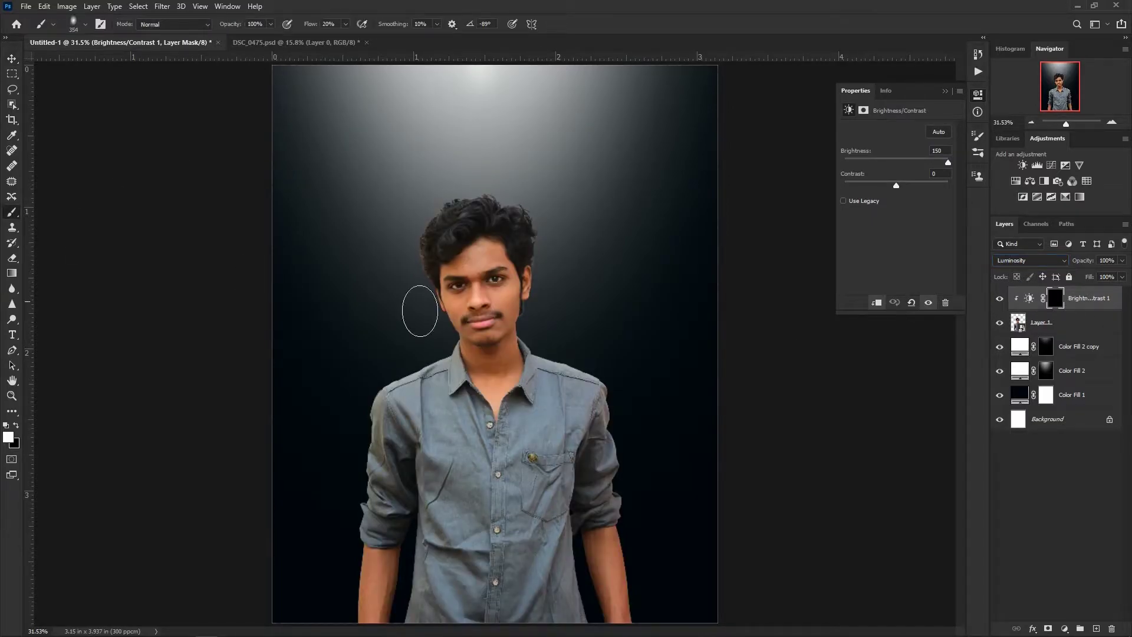
scroll(609, 380, up, 5)
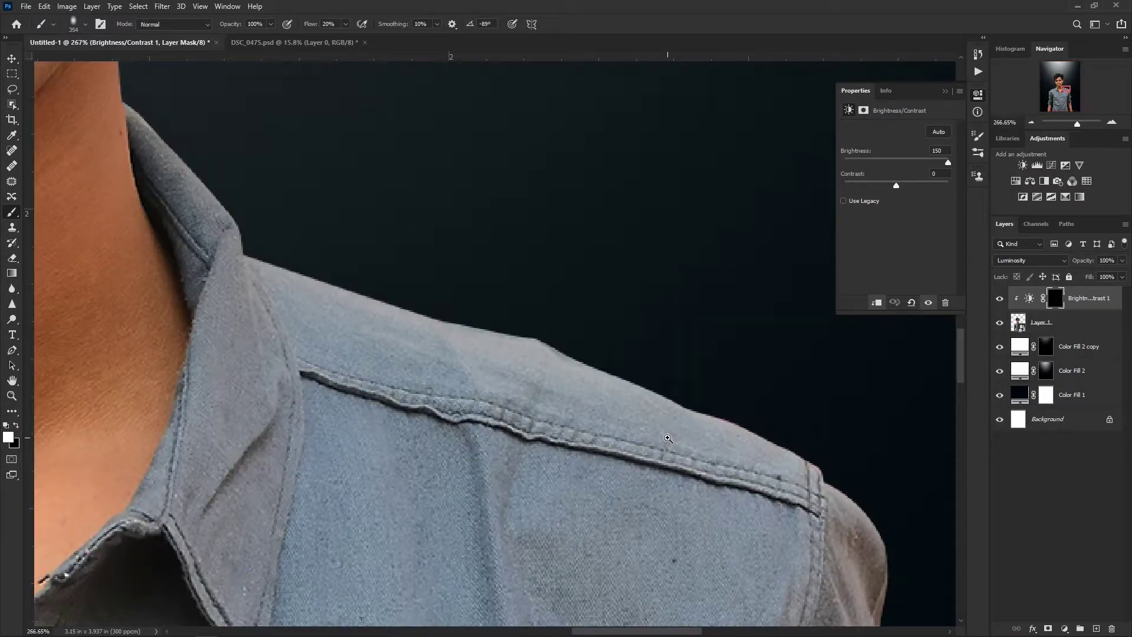
key(bracketleft)
key(bracketleft)
key(bracketleft)
key(bracketleft)
key(bracketleft)
key(bracketleft)
key(bracketleft)
key(bracketleft)
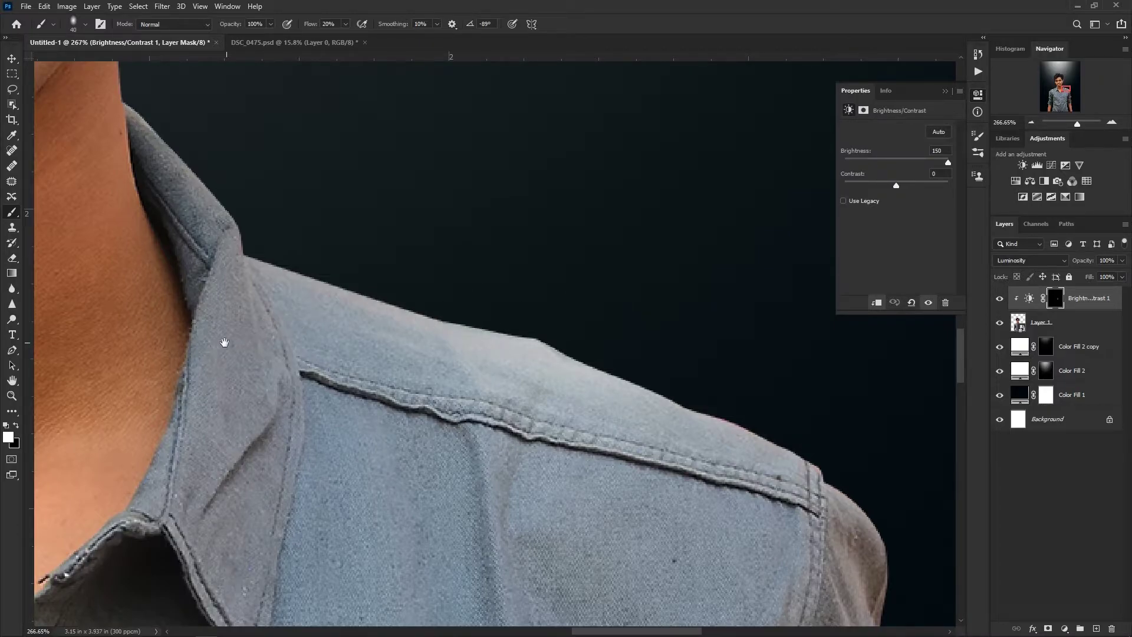
Step: Try brush strokes on the shirt collar, undo them, and switch the brush to a hard tip with 100% flow
drag(224, 342, 480, 343)
key(r)
drag(318, 426, 380, 260)
scroll(501, 231, up, 1)
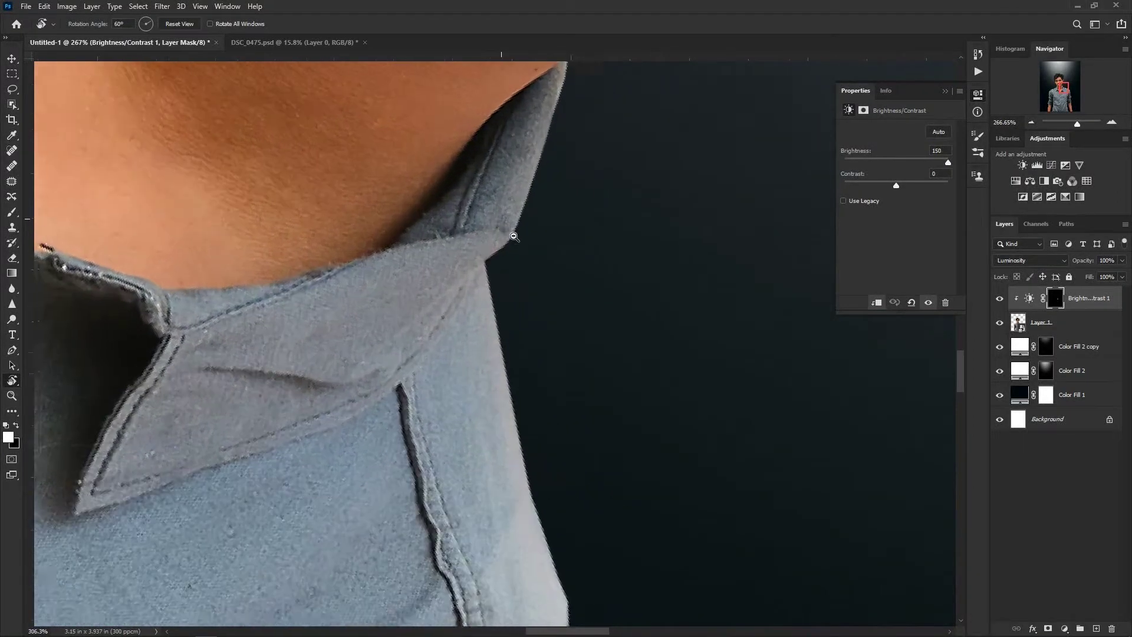
drag(499, 190, 480, 274)
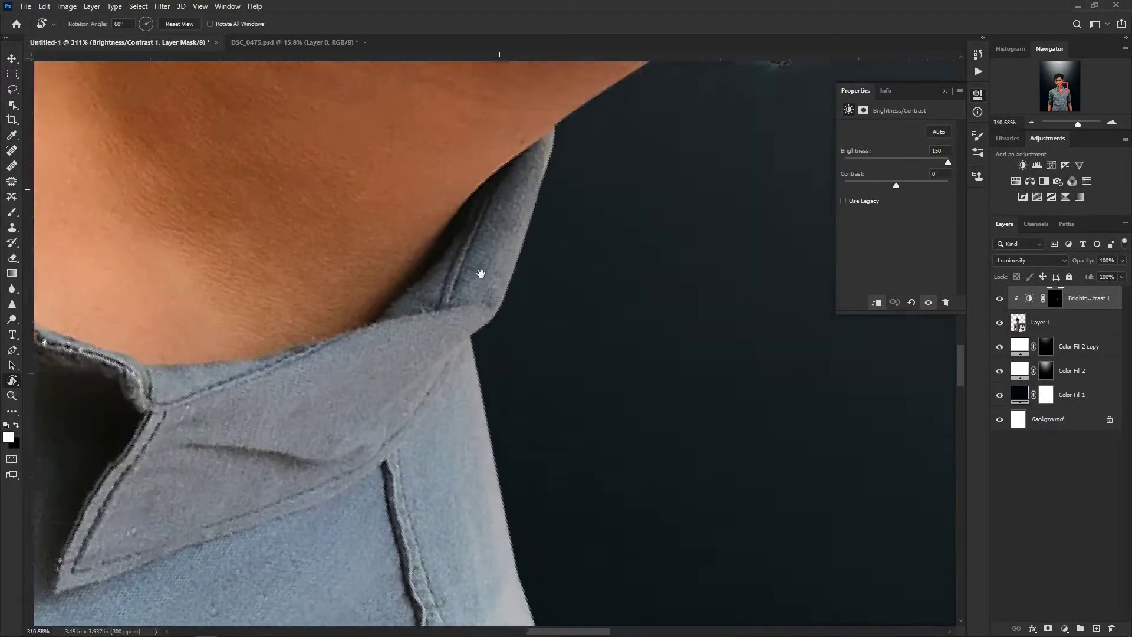
click(12, 215)
mouse_move(586, 368)
mouse_down()
mouse_move(473, 192)
mouse_move(583, 171)
mouse_move(541, 264)
mouse_up()
key(ctrl+z)
right_click(550, 189)
drag(498, 227, 524, 242)
key(ctrl+z)
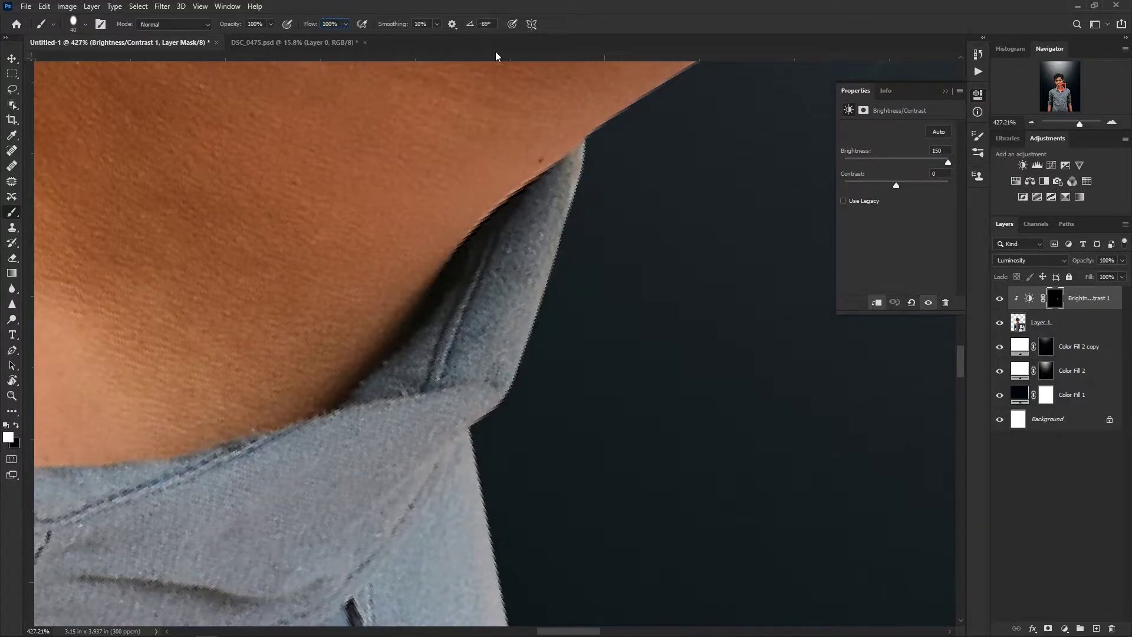
Step: Paint a white highlight on the mask along the outer edge of the collar's raised back part beside the neck
click(551, 143)
mouse_move(550, 144)
mouse_down()
mouse_move(489, 364)
mouse_move(507, 374)
mouse_move(472, 354)
mouse_up()
drag(369, 406, 512, 240)
key(bracketleft)
key(bracketleft)
key(bracketleft)
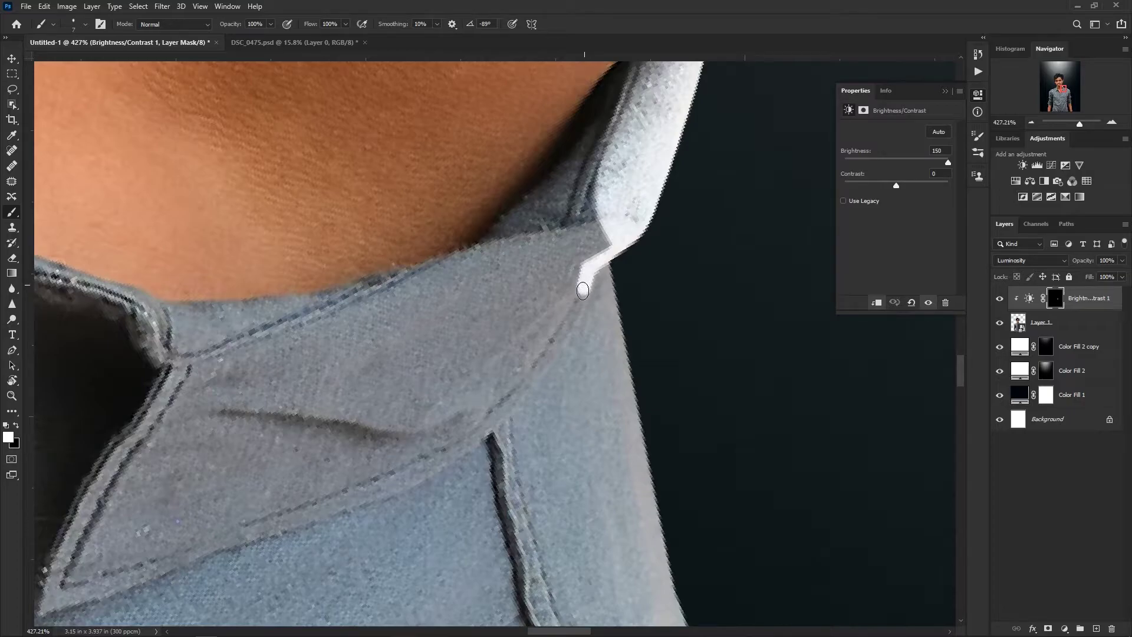
Step: Extend the highlight down the folded edge of the same collar in white and trim the excess with black
key(bracketright)
key(bracketright)
key(bracketright)
key(bracketright)
key(bracketright)
key(bracketright)
key(bracketright)
mouse_move(248, 510)
mouse_down()
mouse_move(448, 407)
mouse_move(543, 309)
mouse_move(580, 223)
mouse_up()
drag(580, 223, 518, 429)
key(x)
mouse_move(574, 160)
mouse_down()
mouse_move(657, 131)
mouse_move(564, 187)
mouse_up()
ctrl+drag(530, 386, 486, 280)
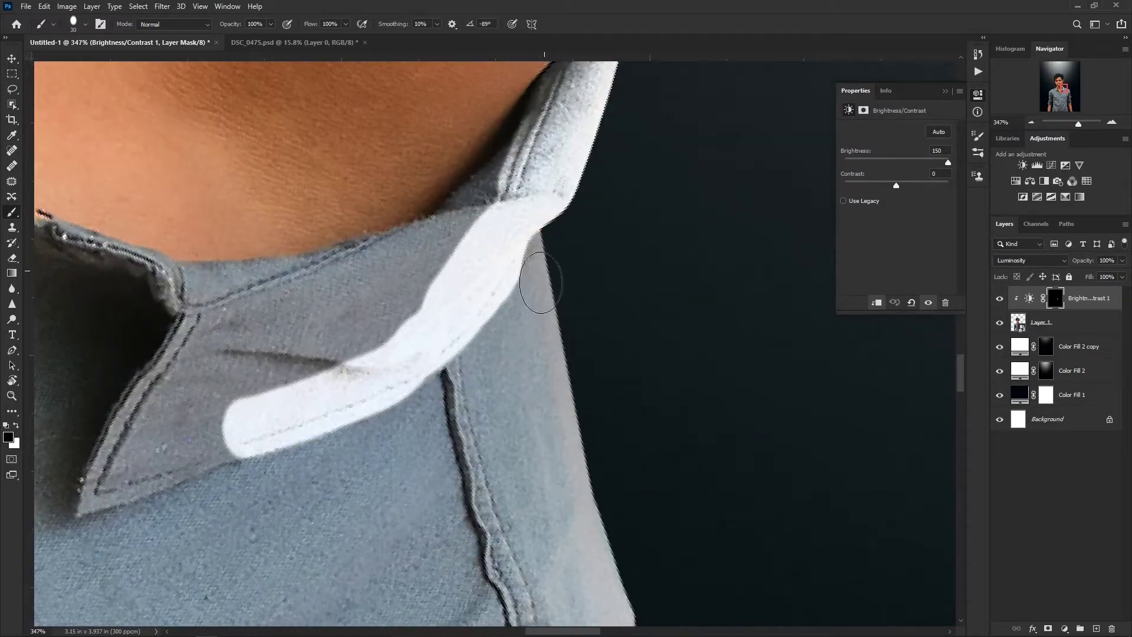
mouse_move(259, 401)
mouse_down()
mouse_move(240, 430)
mouse_move(118, 495)
mouse_up()
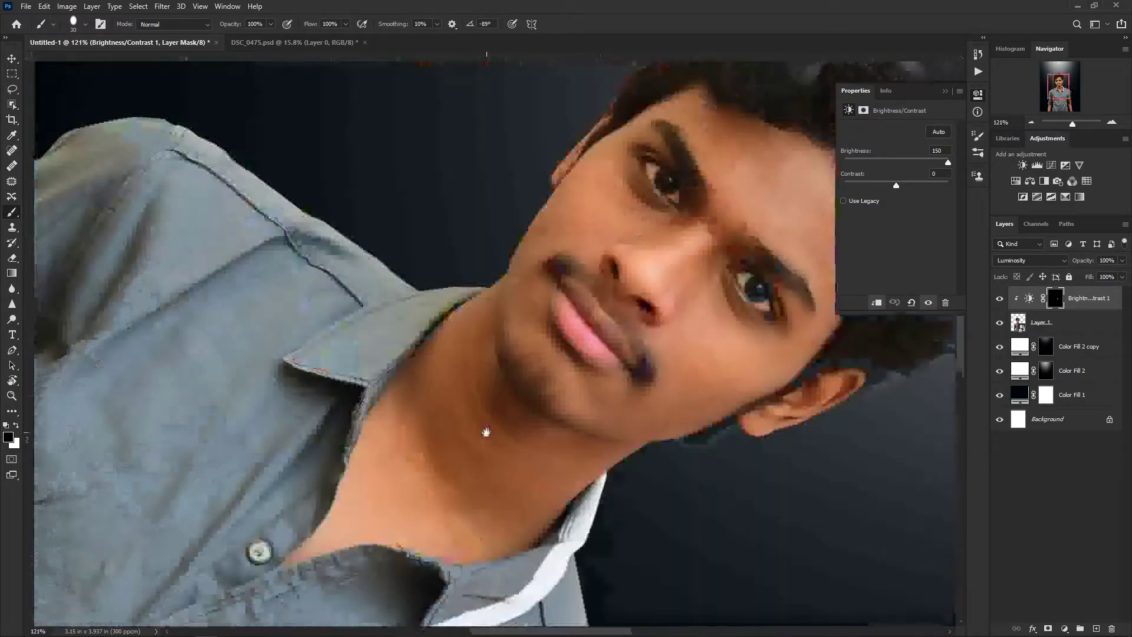
Step: Paint a white highlight on the mask along the outer edge of the opposite collar, down to its tip
scroll(485, 432, up, 3)
key(x)
mouse_move(566, 322)
mouse_down()
mouse_move(728, 260)
mouse_move(348, 407)
mouse_move(695, 294)
mouse_up()
key(bracketleft)
key(bracketleft)
key(bracketleft)
key(bracketleft)
mouse_move(233, 470)
mouse_down()
mouse_move(263, 485)
mouse_move(564, 378)
mouse_up()
scroll(356, 334, down, 3)
scroll(295, 177, up, 3)
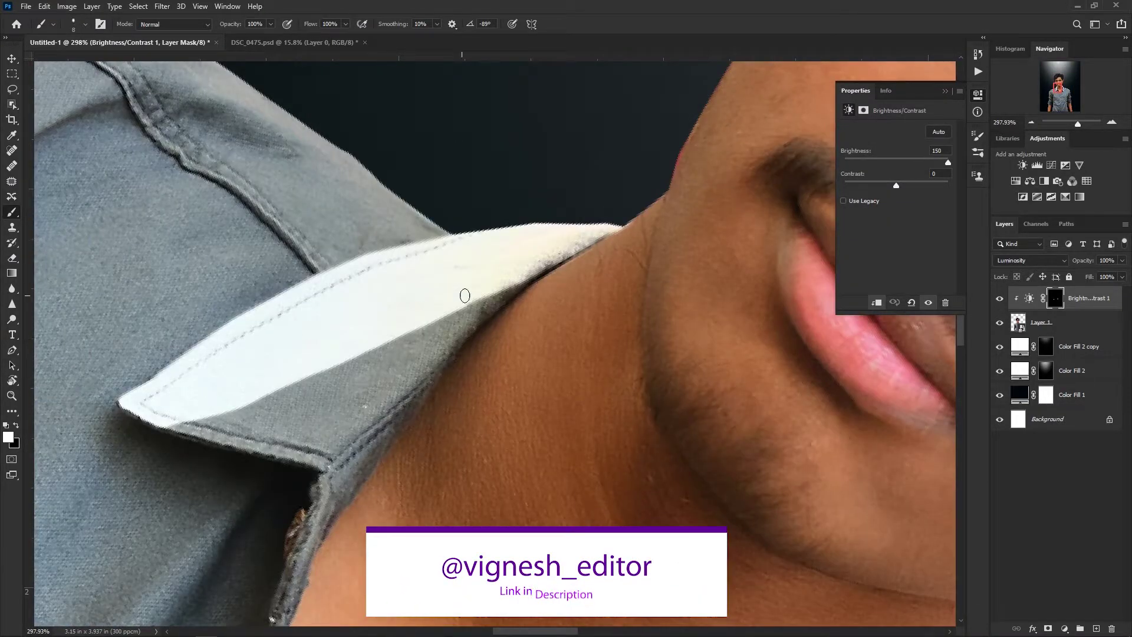
Step: Trim the collar highlights to narrow edge bands by painting black on the mask, and reset the canvas rotation
key(x)
right_click(344, 334)
click(404, 414)
mouse_move(236, 466)
mouse_down()
mouse_move(152, 471)
mouse_move(541, 382)
mouse_up()
mouse_move(826, 531)
mouse_down()
mouse_move(616, 258)
mouse_move(676, 235)
mouse_up()
key(r)
drag(675, 234, 300, 423)
key(bracketleft)
key(bracketleft)
key(bracketleft)
key(bracketleft)
mouse_move(725, 227)
mouse_down()
mouse_move(764, 233)
mouse_move(500, 308)
mouse_move(407, 439)
mouse_move(466, 289)
mouse_up()
key(r)
click(172, 25)
scroll(520, 345, down, 7)
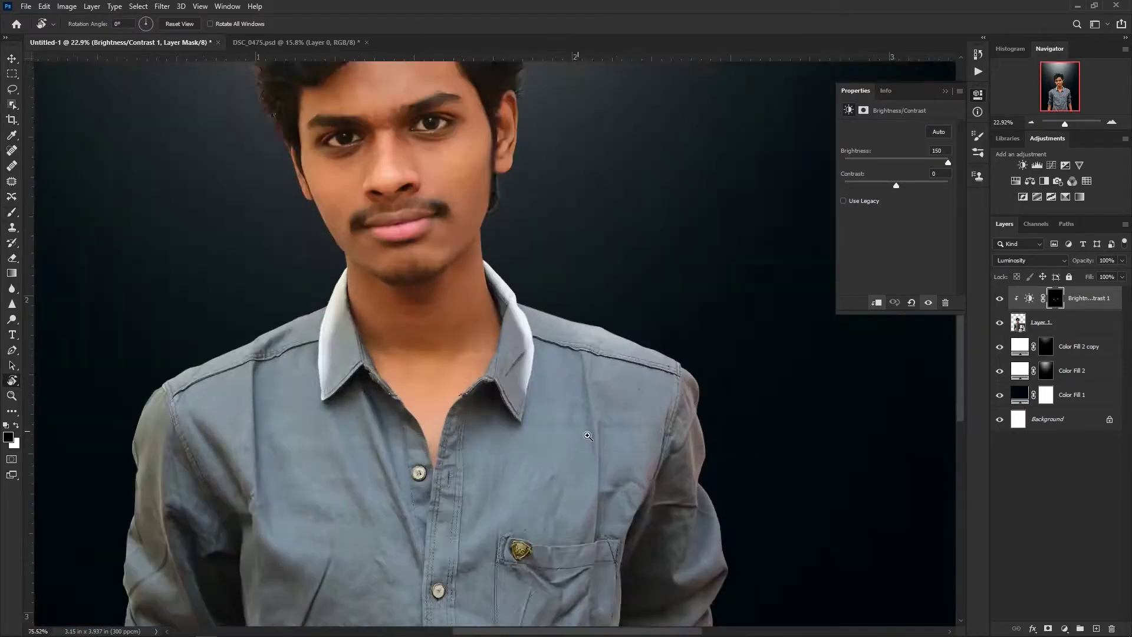
Step: Fade the collar highlights into the shirt by painting black on the mask with an enlarged brush
scroll(524, 366, up, 3)
key(b)
key(bracketright)
key(bracketright)
key(bracketright)
key(bracketright)
key(bracketright)
key(bracketright)
key(bracketright)
key(bracketright)
key(bracketright)
key(bracketright)
key(bracketright)
key(bracketright)
key(bracketright)
key(bracketright)
drag(516, 427, 531, 407)
drag(177, 466, 192, 494)
drag(654, 281, 683, 269)
drag(683, 269, 427, 304)
Step: Paint white highlights along the shoulders and upper sleeve edges on the Brightness/Contrast mask, varying the brush size
key(x)
drag(451, 417, 392, 380)
key(b)
drag(414, 154, 366, 501)
mouse_move(373, 531)
mouse_down()
mouse_move(402, 278)
mouse_move(342, 502)
mouse_up()
mouse_move(354, 496)
mouse_down()
mouse_move(430, 331)
mouse_move(348, 395)
mouse_up()
drag(177, 194, 435, 475)
key(r)
mouse_move(706, 419)
mouse_down()
mouse_move(707, 323)
mouse_move(377, 330)
mouse_up()
key(b)
drag(450, 228, 417, 305)
mouse_move(466, 197)
mouse_down()
mouse_move(480, 336)
mouse_move(472, 472)
mouse_up()
drag(475, 519, 481, 283)
drag(481, 283, 475, 442)
drag(494, 457, 498, 256)
key(bracketleft)
key(bracketleft)
key(bracketleft)
key(bracketleft)
drag(459, 150, 454, 394)
drag(462, 254, 466, 543)
drag(471, 283, 512, 622)
key(bracketright)
key(bracketright)
mouse_move(295, 163)
mouse_down()
mouse_move(480, 288)
mouse_move(363, 172)
mouse_up()
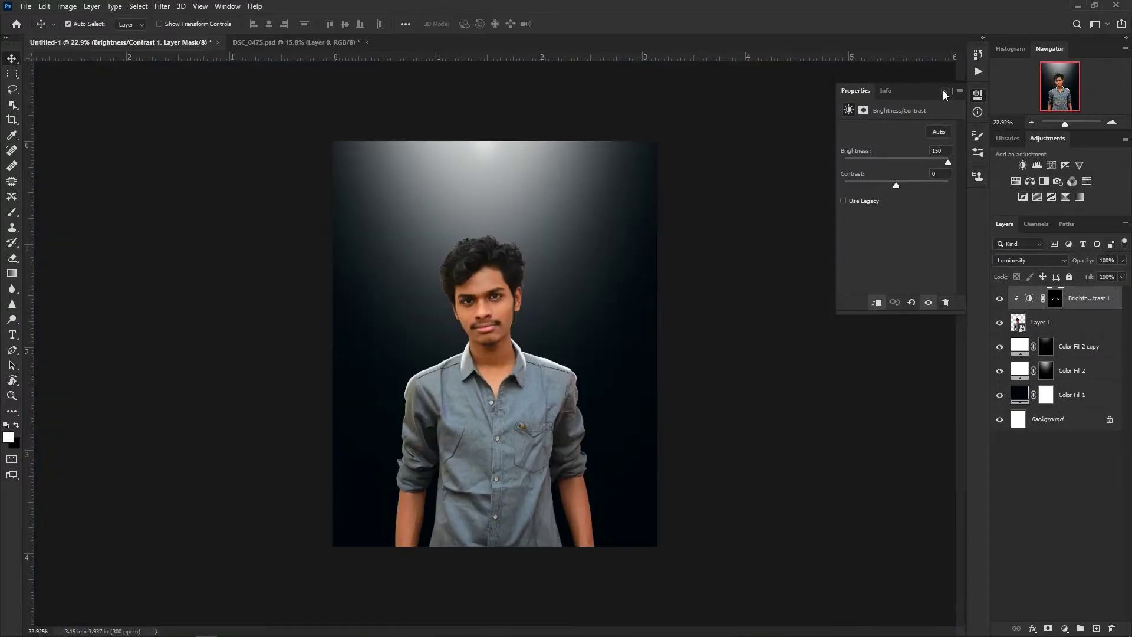
click(945, 92)
key(ctrl+plus)
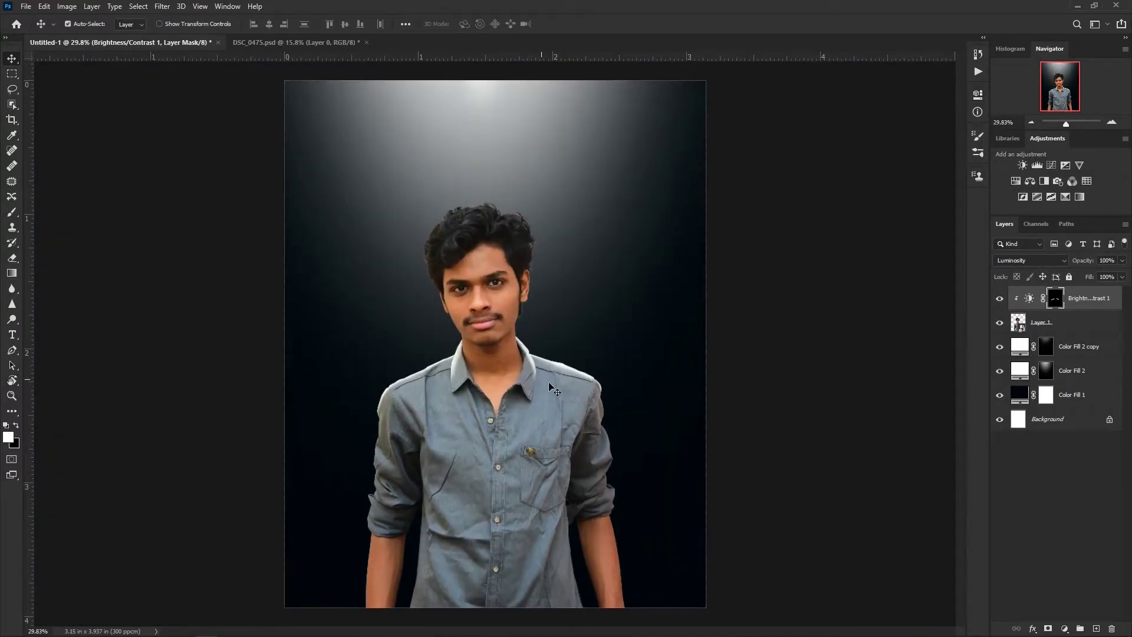
key(ctrl+plus)
key(ctrl+0)
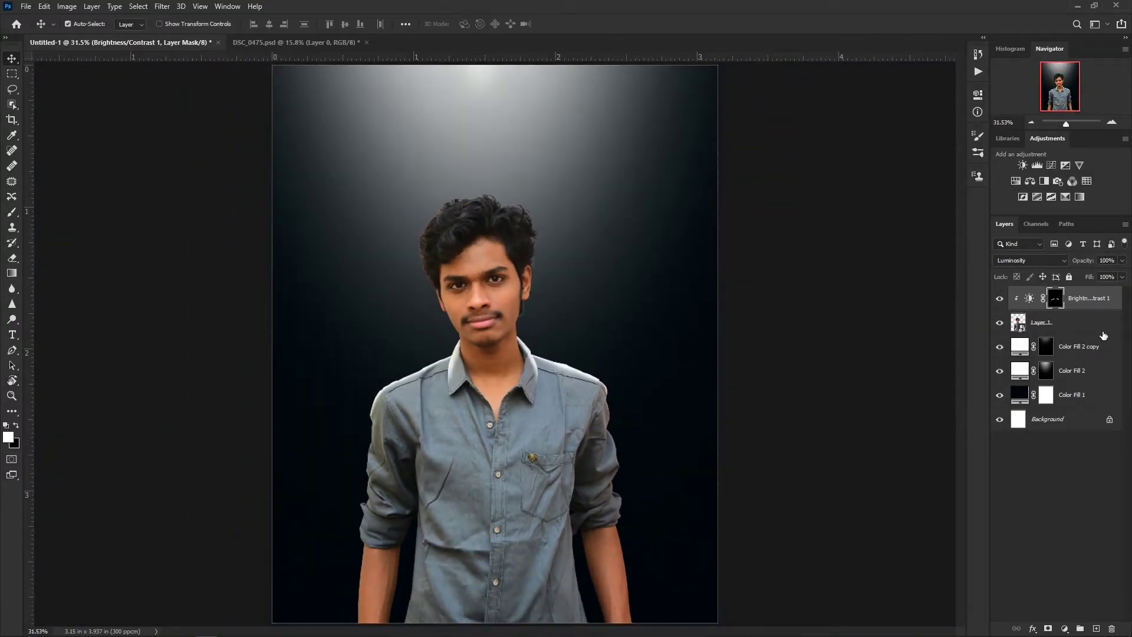
Step: Add an Exposure adjustment layer directly above Layer 1, clipped to it, with Exposure -2.80
click(1109, 328)
click(1065, 629)
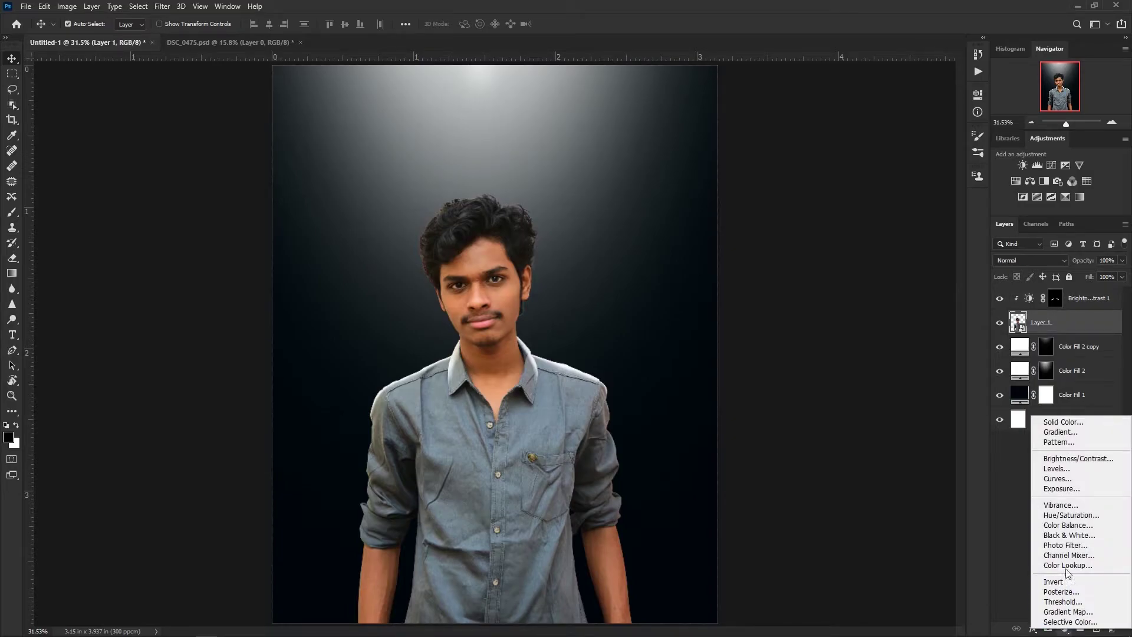
click(1062, 488)
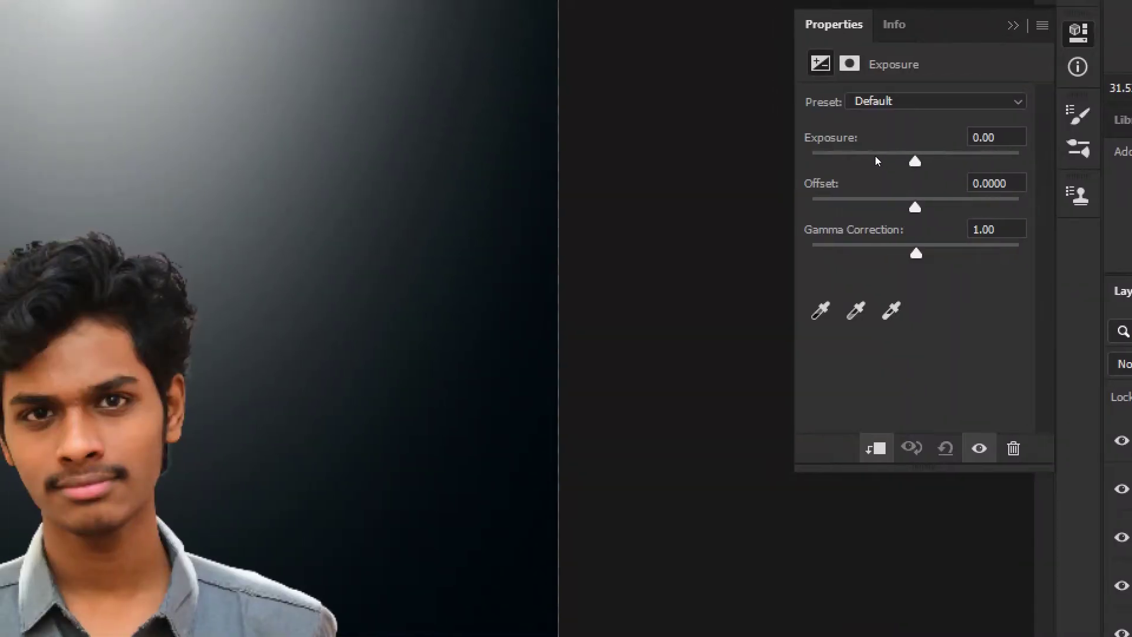
click(874, 156)
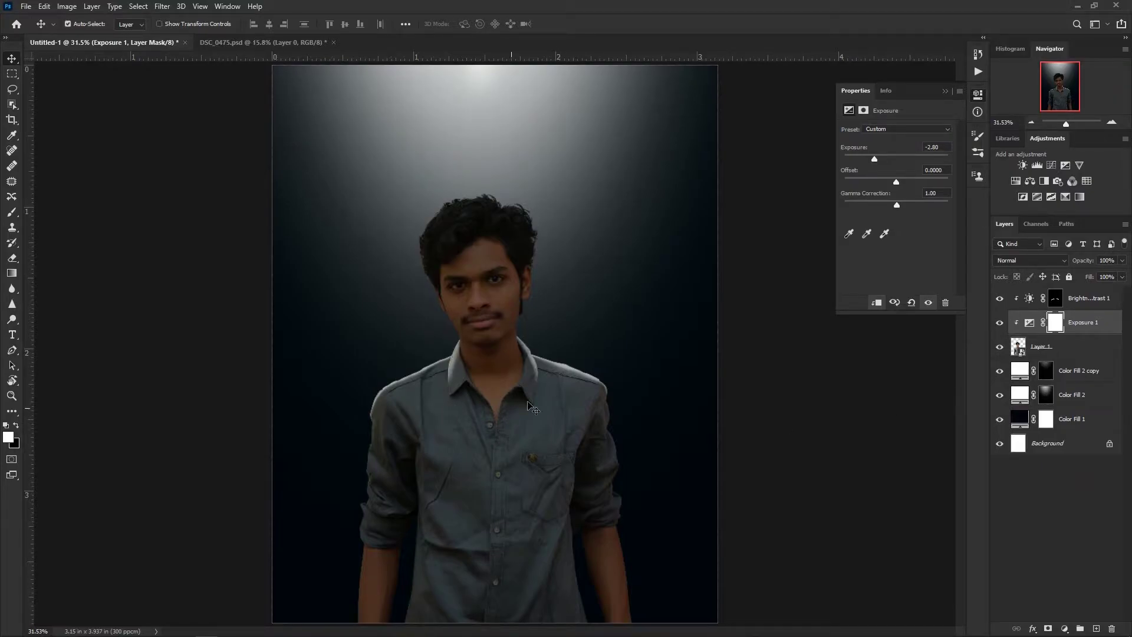
Step: Mask the Exposure darkening off the man's head and chest with a 3800 px soft black brush, and compare both adjustments on and off
click(11, 215)
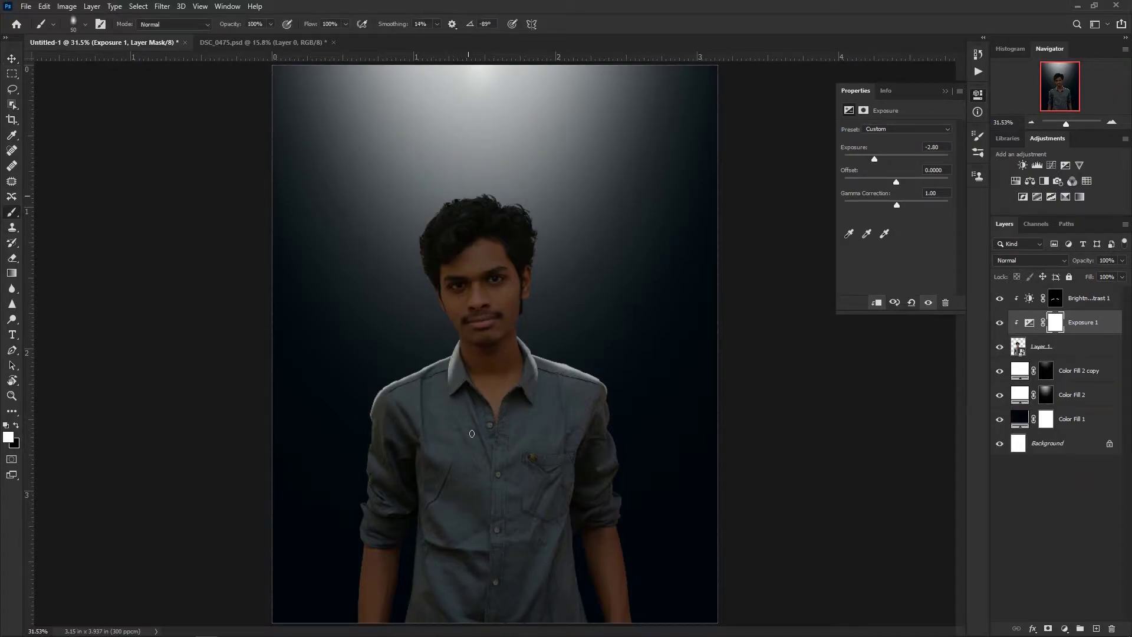
key(bracketright)
key(bracketright)
key(bracketright)
key(bracketright)
key(bracketright)
key(bracketright)
key(bracketright)
key(bracketright)
key(bracketright)
key(bracketright)
key(bracketright)
key(bracketright)
key(bracketright)
click(471, 241)
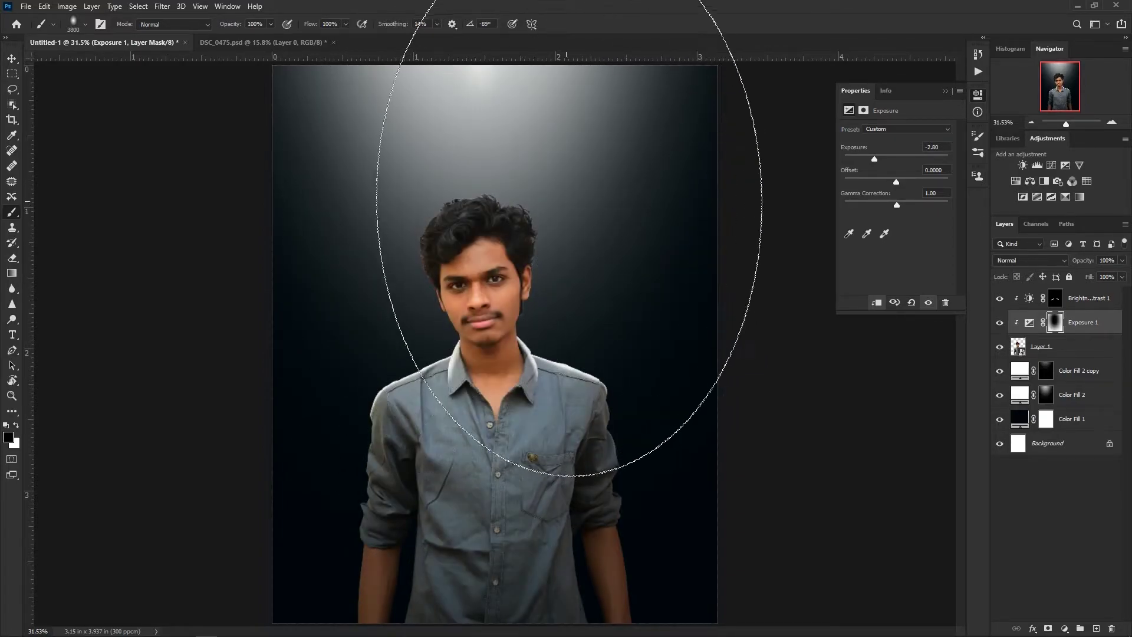
click(12, 59)
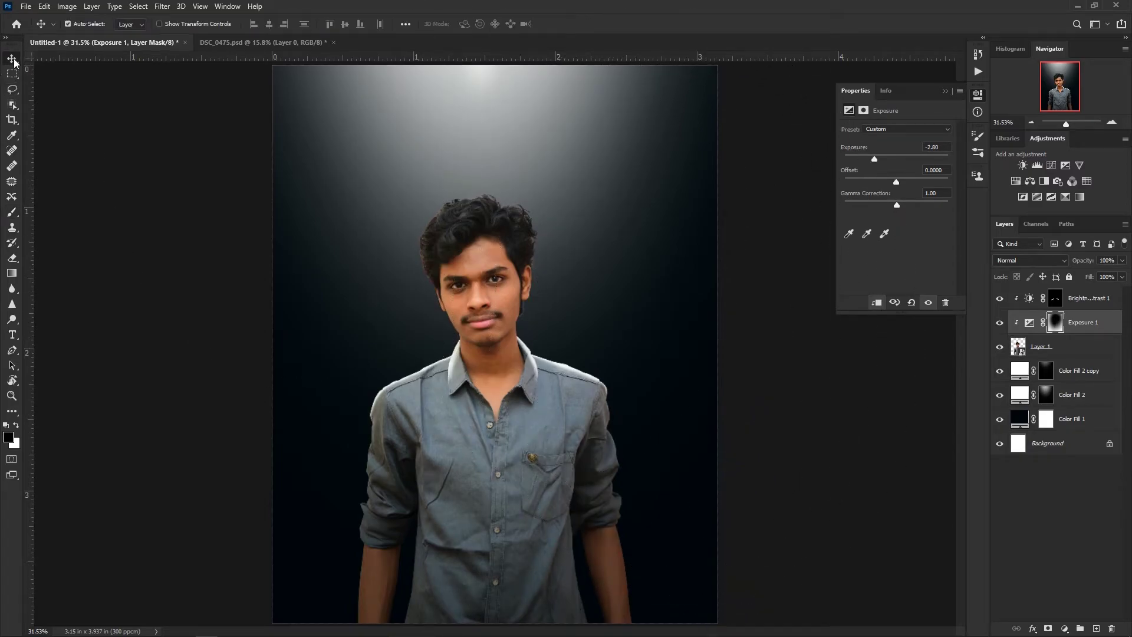
click(1000, 323)
click(999, 322)
click(999, 299)
click(999, 298)
Step: Brighten the top edge of the man's hair by painting white on the Brightness/Contrast mask with a much smaller soft brush
click(1056, 298)
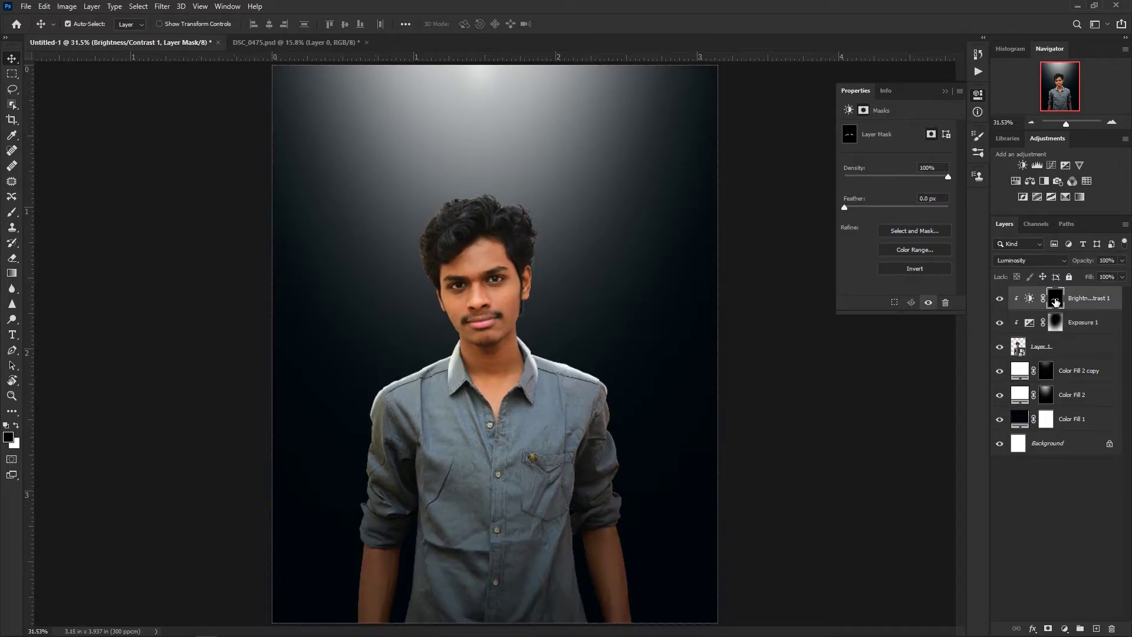
key(ctrl+space)
drag(453, 227, 513, 290)
click(10, 213)
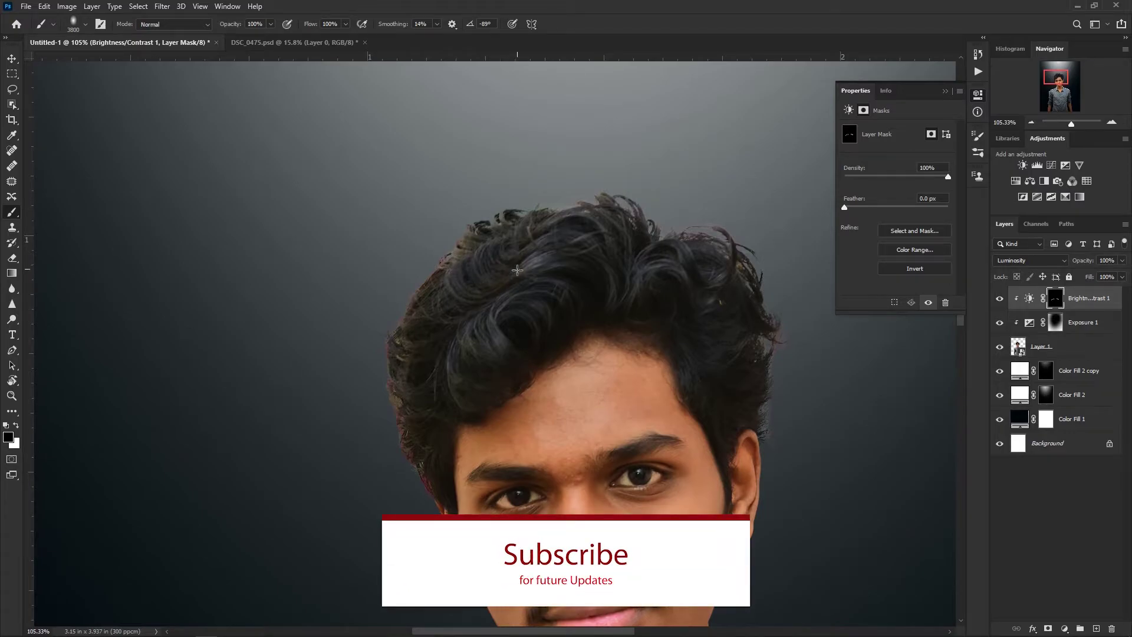
key(bracketleft)
key(bracketleft)
key(bracketleft)
key(bracketleft)
key(bracketleft)
key(bracketleft)
key(bracketleft)
key(bracketleft)
key(bracketleft)
key(bracketleft)
key(bracketleft)
key(bracketleft)
key(bracketleft)
key(bracketleft)
key(bracketleft)
key(bracketleft)
key(bracketleft)
key(bracketleft)
key(bracketleft)
key(bracketleft)
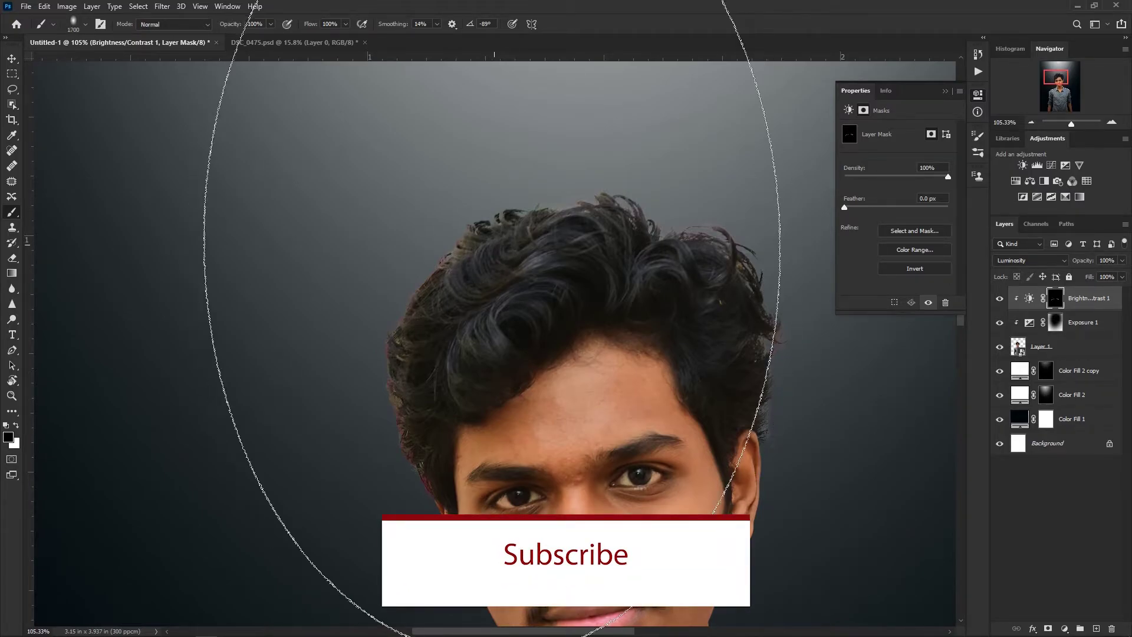
key(space)
drag(680, 425, 576, 284)
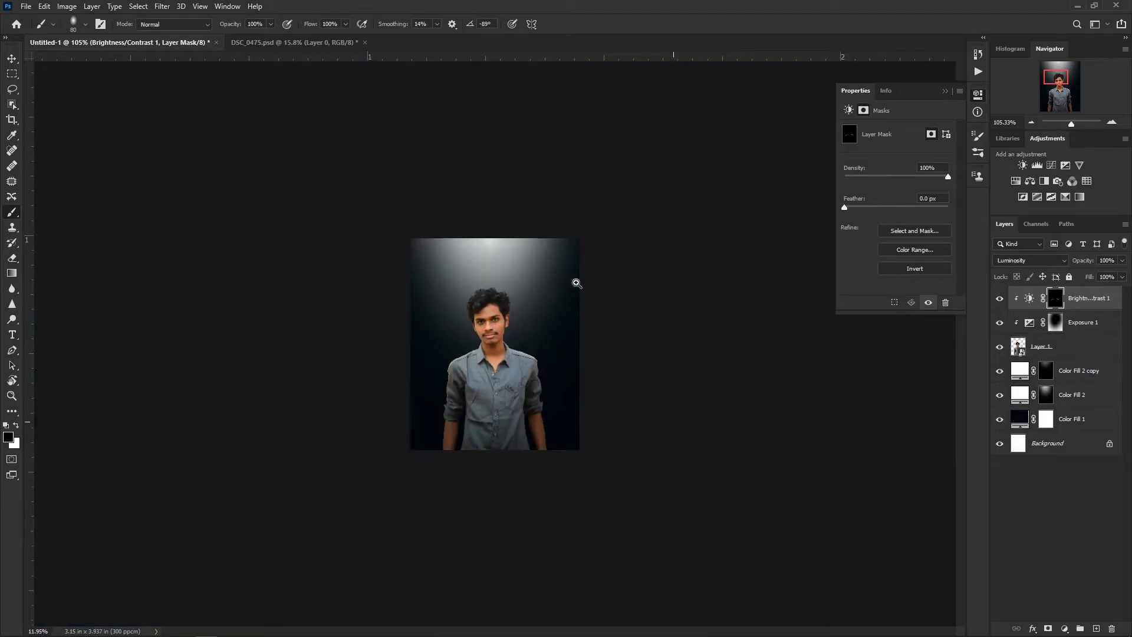
drag(452, 322, 540, 421)
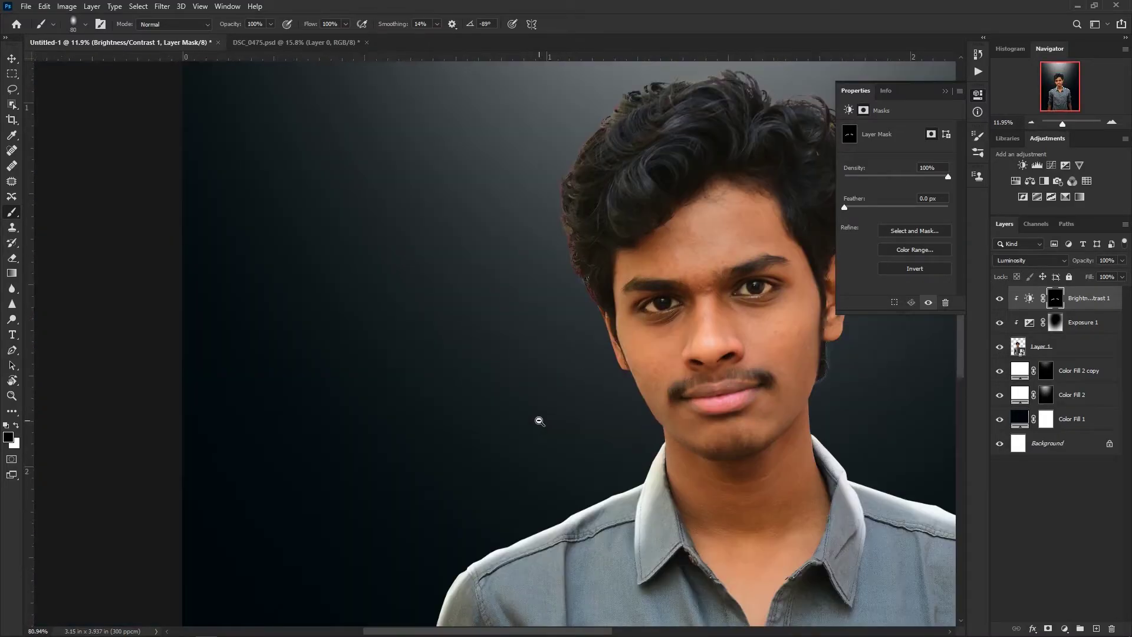
drag(664, 215, 572, 453)
mouse_move(603, 331)
mouse_down()
mouse_move(640, 331)
mouse_move(632, 286)
mouse_move(376, 369)
mouse_up()
key(x)
drag(494, 455, 330, 336)
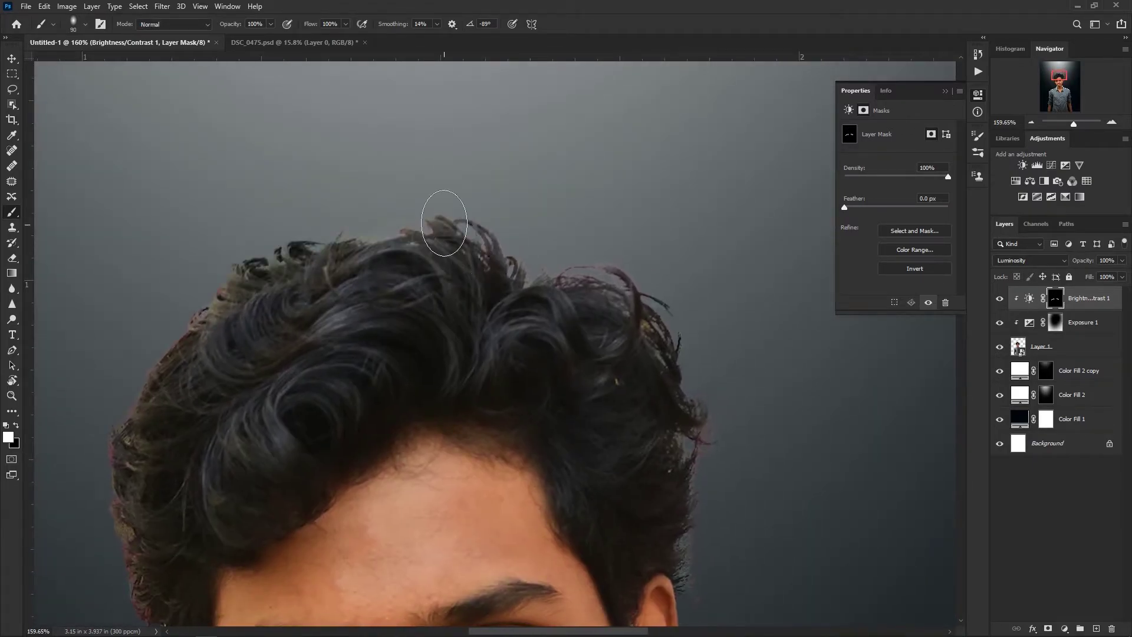
key(bracketright)
key(bracketright)
mouse_move(512, 204)
mouse_down()
mouse_move(437, 166)
mouse_move(254, 239)
mouse_up()
mouse_move(167, 232)
mouse_down()
mouse_move(386, 175)
mouse_move(166, 391)
mouse_up()
Step: Extend the white highlights down both sides of the hair on the Brightness/Contrast mask, varying the brush size and lowering its flow to 30%
scroll(265, 383, down, 3)
key([)
key([)
key([)
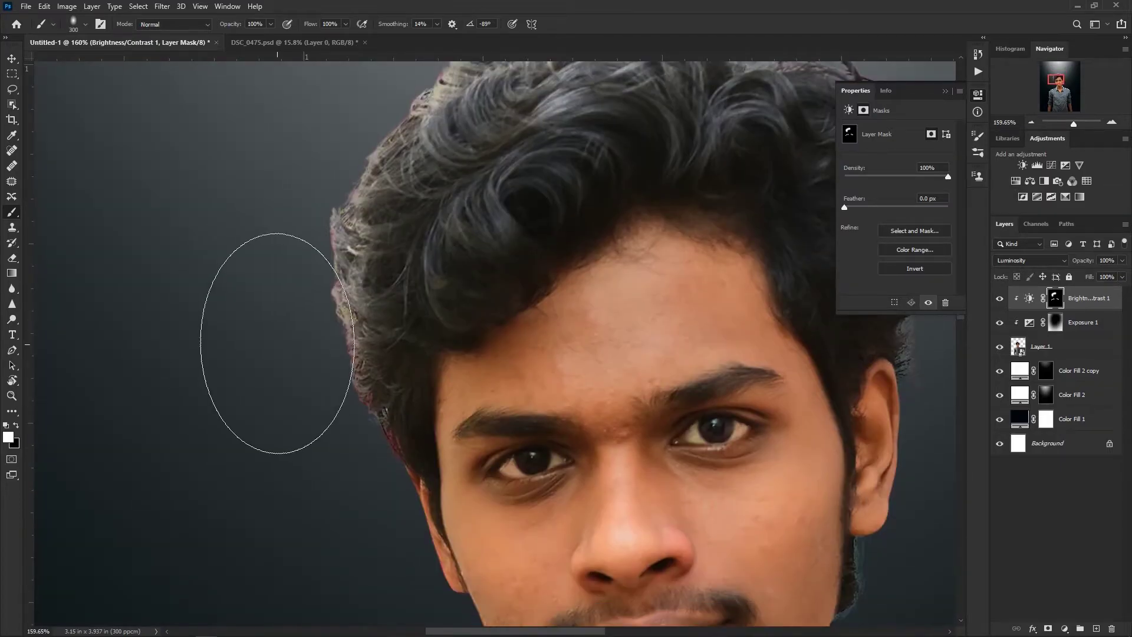
drag(351, 216, 212, 453)
key(bracketright)
key(bracketright)
mouse_move(661, 201)
mouse_down()
mouse_move(423, 201)
mouse_move(551, 296)
mouse_move(586, 442)
mouse_move(619, 493)
mouse_move(598, 482)
mouse_up()
key(bracketleft)
mouse_move(395, 274)
mouse_down()
mouse_move(488, 305)
mouse_move(552, 513)
mouse_up()
drag(554, 509, 556, 350)
drag(479, 263, 632, 486)
drag(416, 396, 521, 398)
mouse_move(492, 386)
mouse_down()
mouse_move(416, 376)
mouse_move(318, 469)
mouse_move(523, 294)
mouse_up()
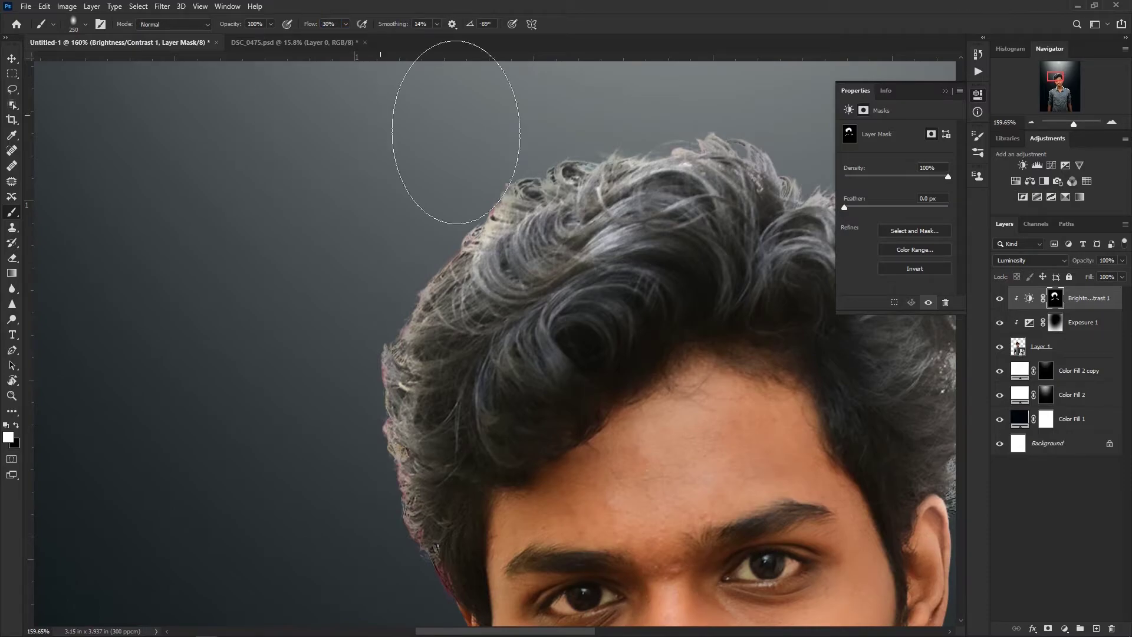
Step: Bring out the front curls above the forehead on the same mask with a 125 px white brush at 30% flow
key(bracketleft)
mouse_move(651, 245)
mouse_down()
mouse_move(526, 398)
mouse_move(513, 377)
mouse_move(491, 467)
mouse_up()
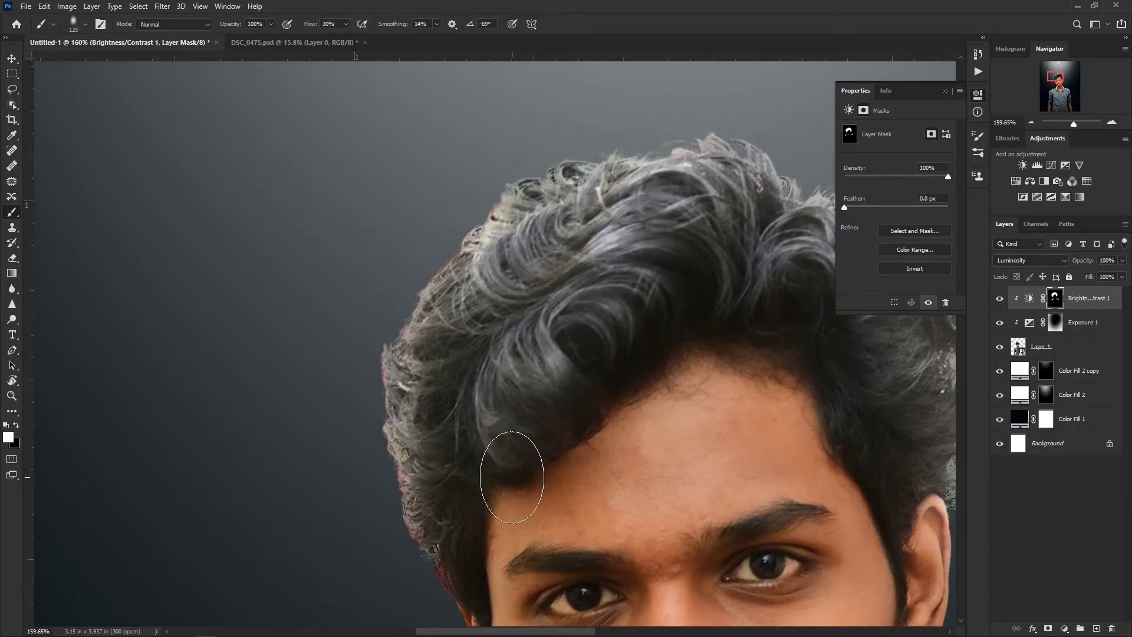
key(ctrl+z)
key(ctrl+z)
mouse_move(457, 407)
mouse_down()
mouse_move(629, 244)
mouse_move(693, 218)
mouse_up()
drag(744, 255, 466, 308)
Step: Add a second Exposure adjustment above Brightness/Contrast 1, set Exposure to +2.50, clip it to the man, and blend it as Luminosity
key(ctrl+0)
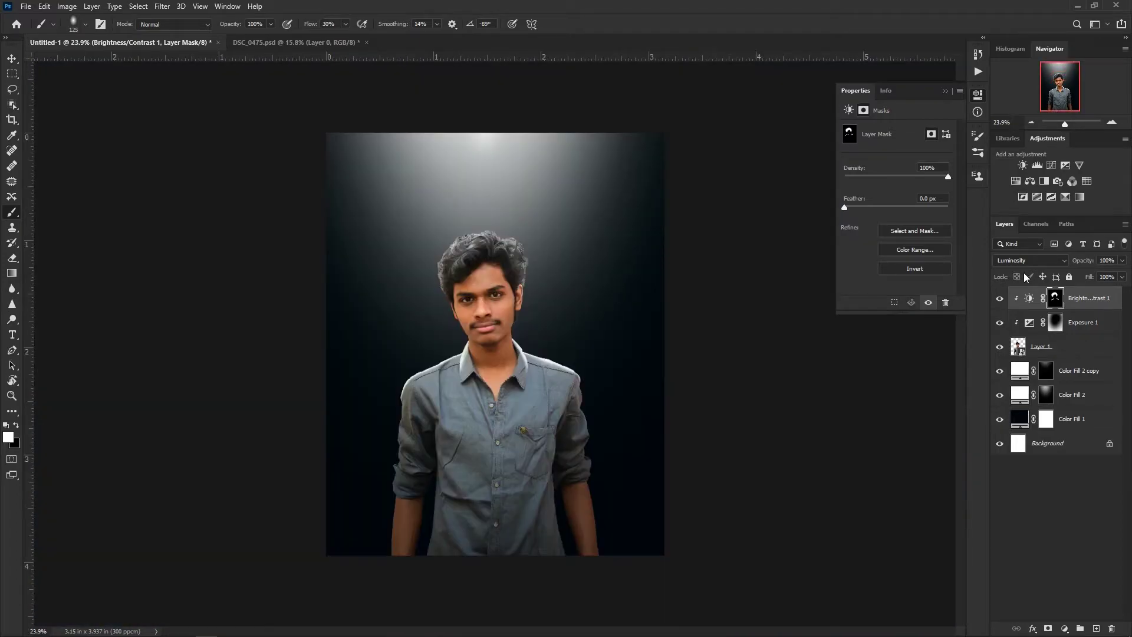
click(467, 229)
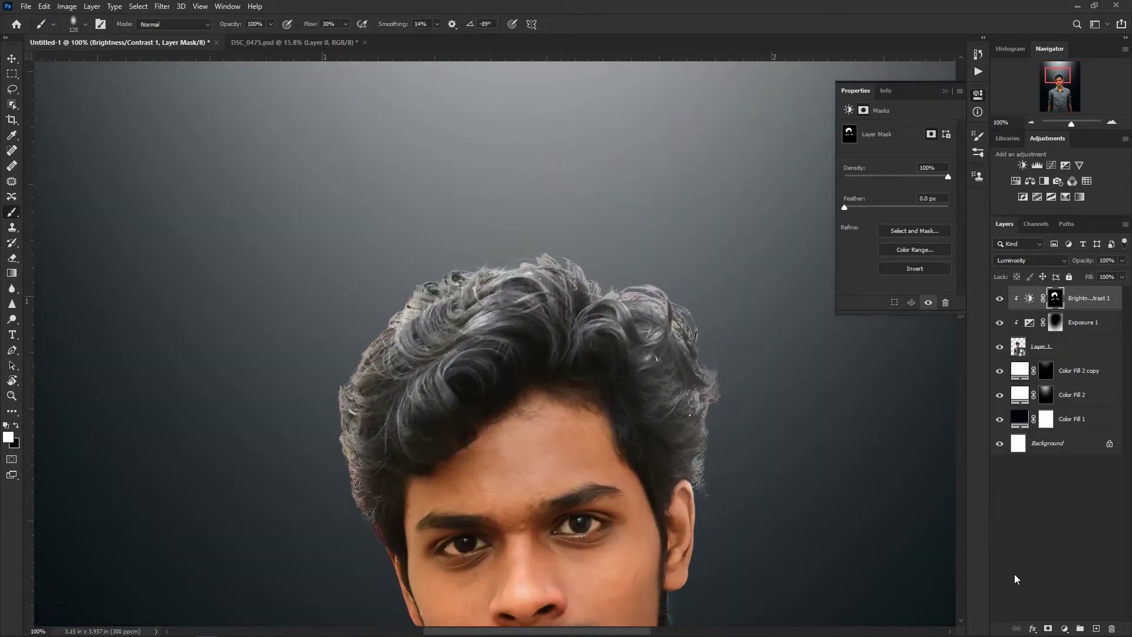
click(1058, 630)
click(1061, 487)
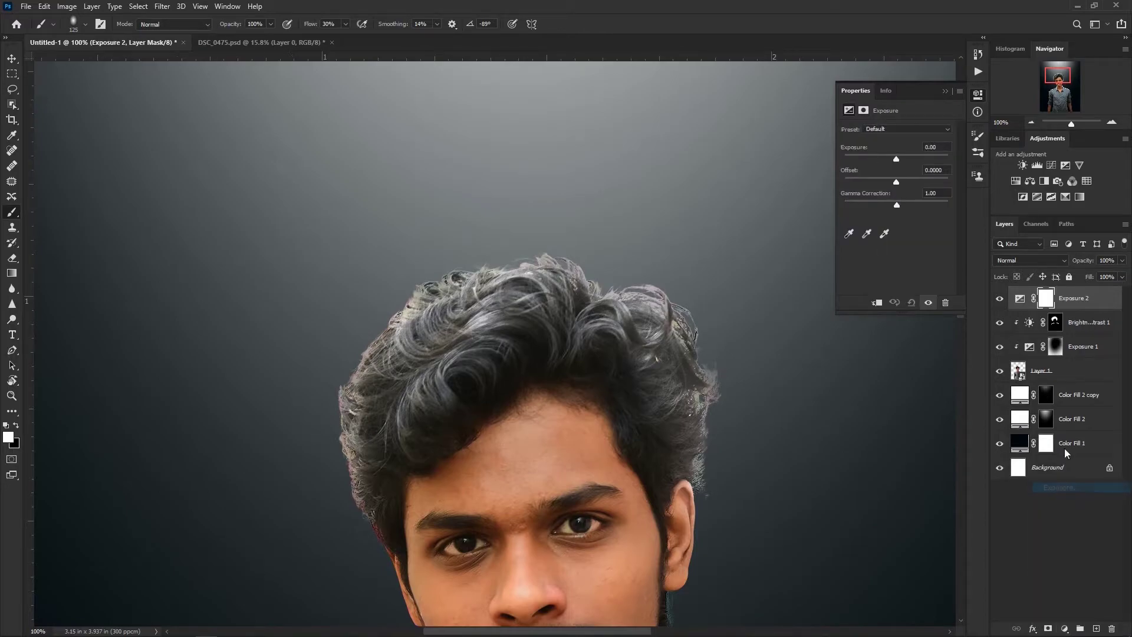
drag(896, 159, 916, 158)
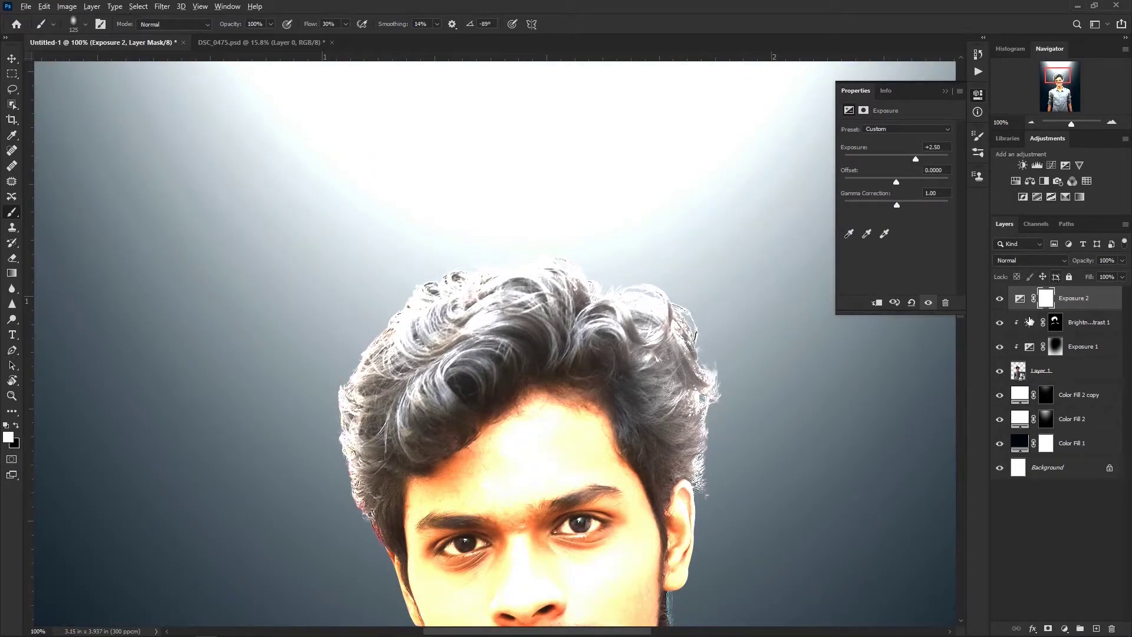
alt+click(1021, 307)
click(1030, 260)
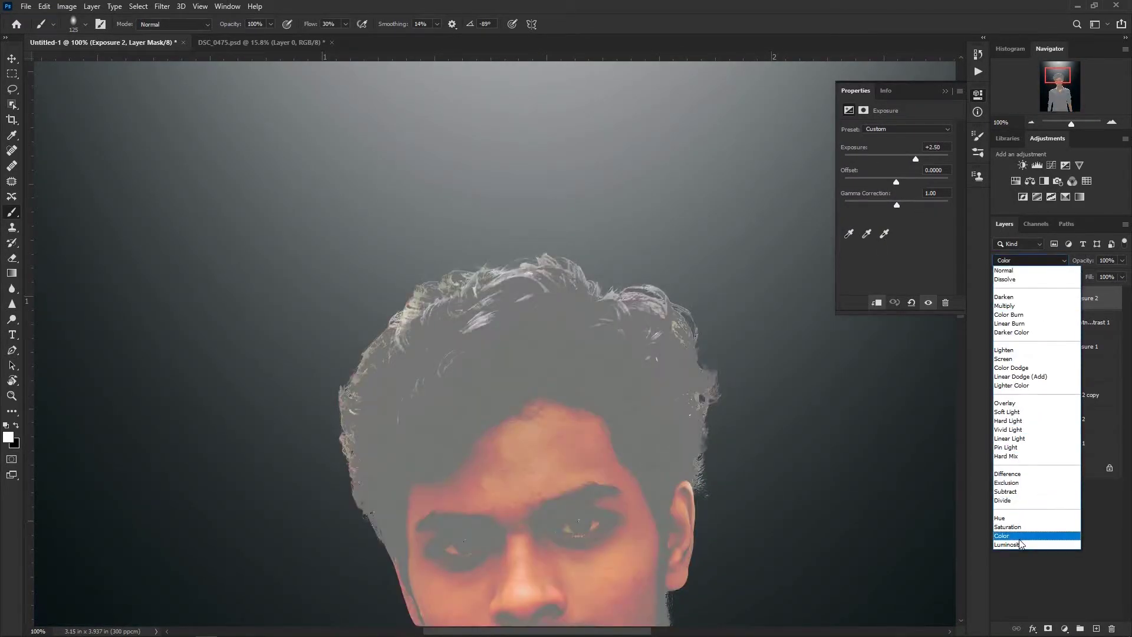
click(1021, 545)
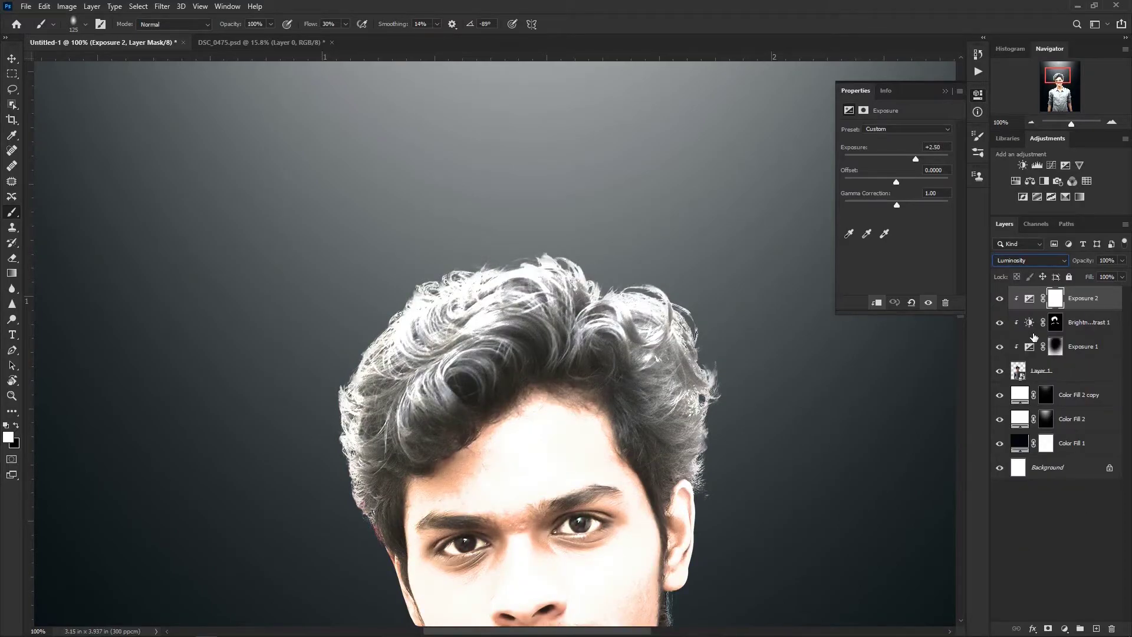
Step: Invert the Exposure 2 mask to black and paint white rim highlights along the hair outline on the side away from the visible ear
key(ctrl+i)
drag(361, 271, 434, 289)
drag(549, 304, 474, 323)
drag(419, 389, 562, 254)
mouse_move(468, 318)
mouse_down()
mouse_move(445, 337)
mouse_move(545, 262)
mouse_move(418, 425)
mouse_up()
drag(411, 452, 498, 205)
mouse_move(419, 298)
mouse_down()
mouse_move(466, 273)
mouse_move(405, 480)
mouse_move(453, 483)
mouse_move(474, 283)
mouse_move(495, 278)
mouse_up()
mouse_move(464, 406)
mouse_down()
mouse_move(490, 224)
mouse_move(488, 378)
mouse_move(476, 412)
mouse_up()
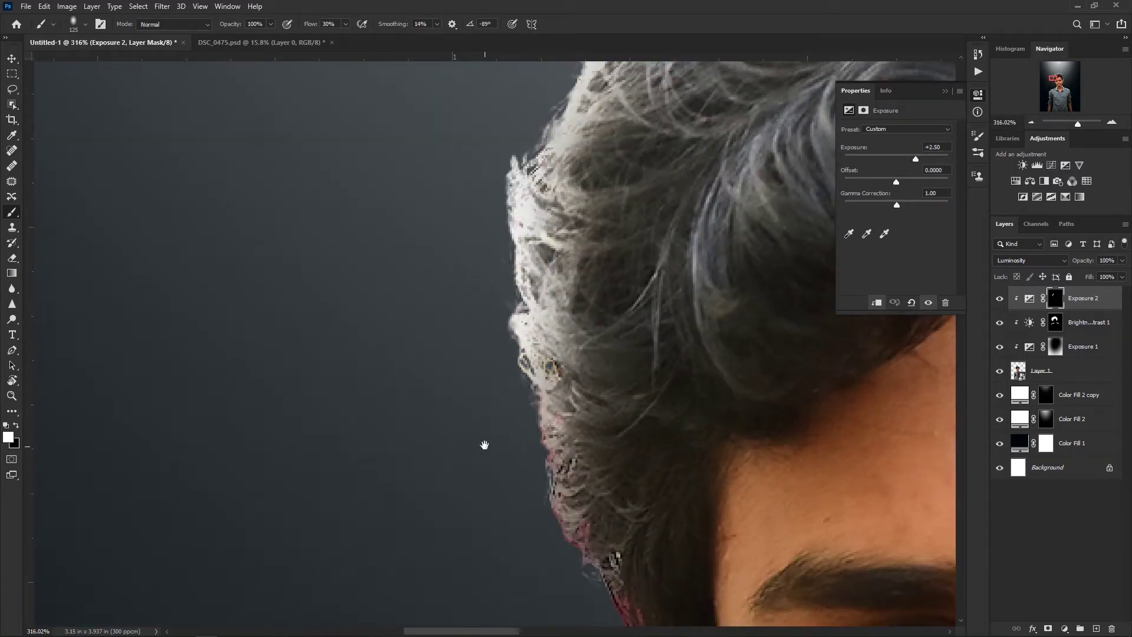
drag(516, 458, 463, 508)
mouse_move(532, 102)
mouse_down()
mouse_move(308, 483)
mouse_move(357, 321)
mouse_move(335, 407)
mouse_move(435, 250)
mouse_up()
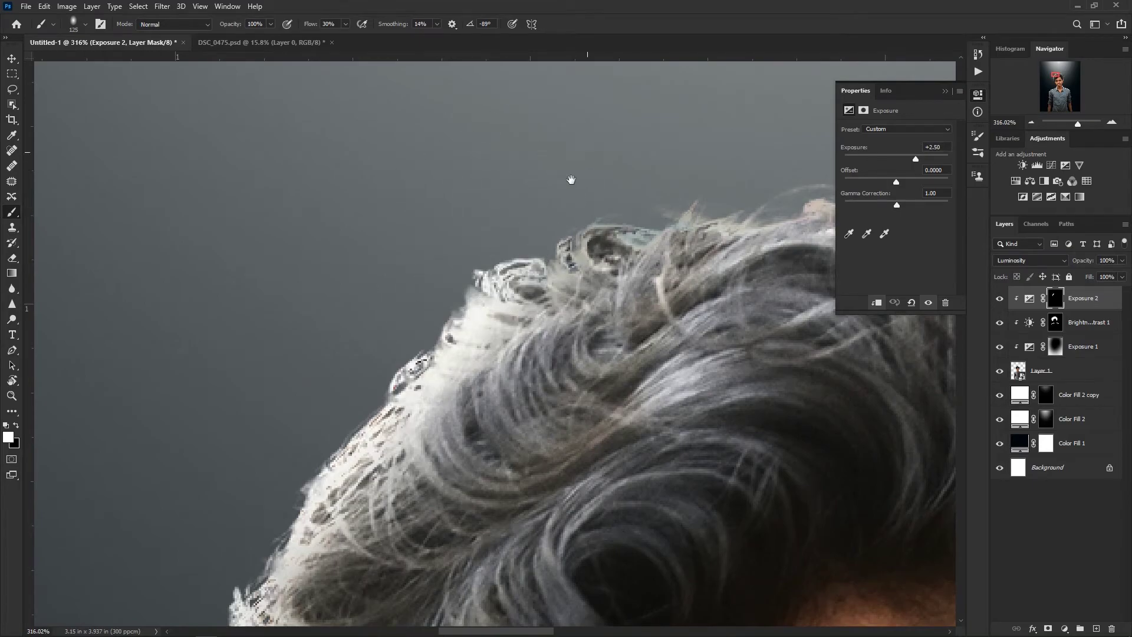
Step: Continue the white rim highlights on the Exposure 2 mask across the hair's top and down to the ear, reducing the brush to 45 px
drag(571, 179, 240, 342)
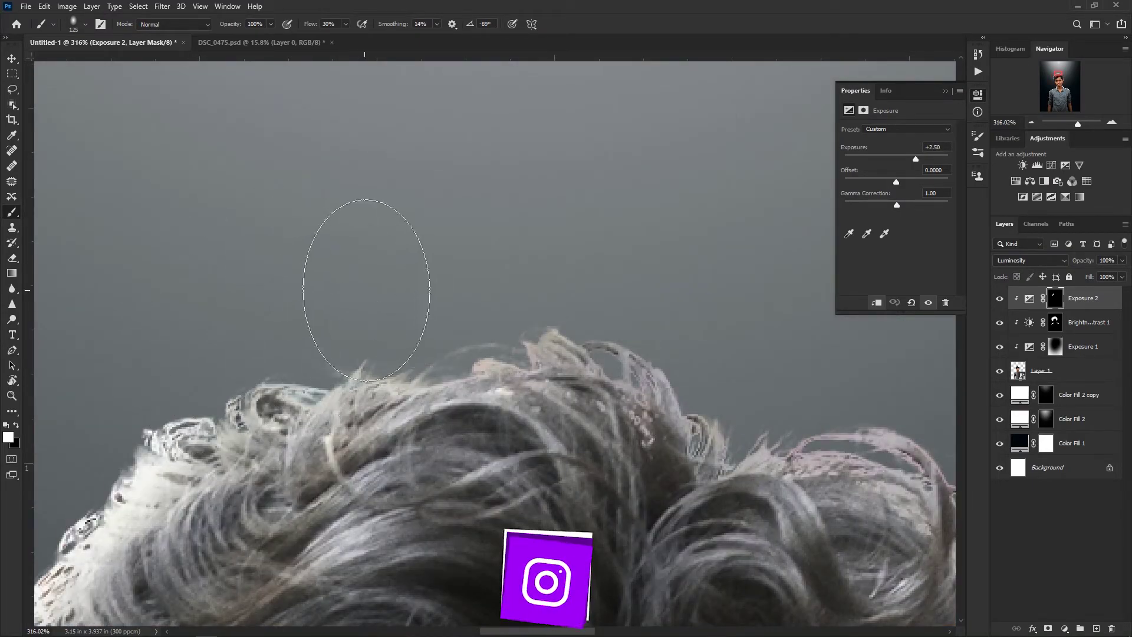
mouse_move(496, 307)
mouse_down()
mouse_move(458, 289)
mouse_move(654, 321)
mouse_move(717, 351)
mouse_up()
drag(647, 329, 343, 190)
mouse_move(369, 231)
mouse_down()
mouse_move(501, 260)
mouse_move(450, 257)
mouse_move(649, 240)
mouse_move(728, 291)
mouse_move(713, 380)
mouse_move(742, 387)
mouse_move(434, 233)
mouse_move(434, 377)
mouse_move(538, 419)
mouse_up()
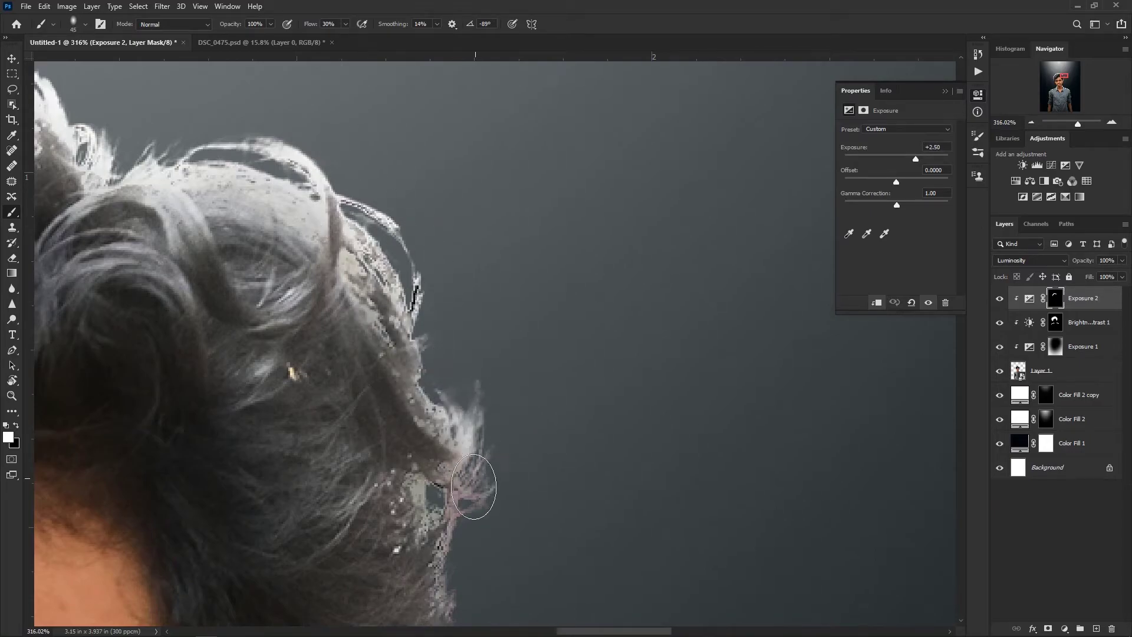
drag(462, 525, 469, 295)
drag(501, 519, 488, 340)
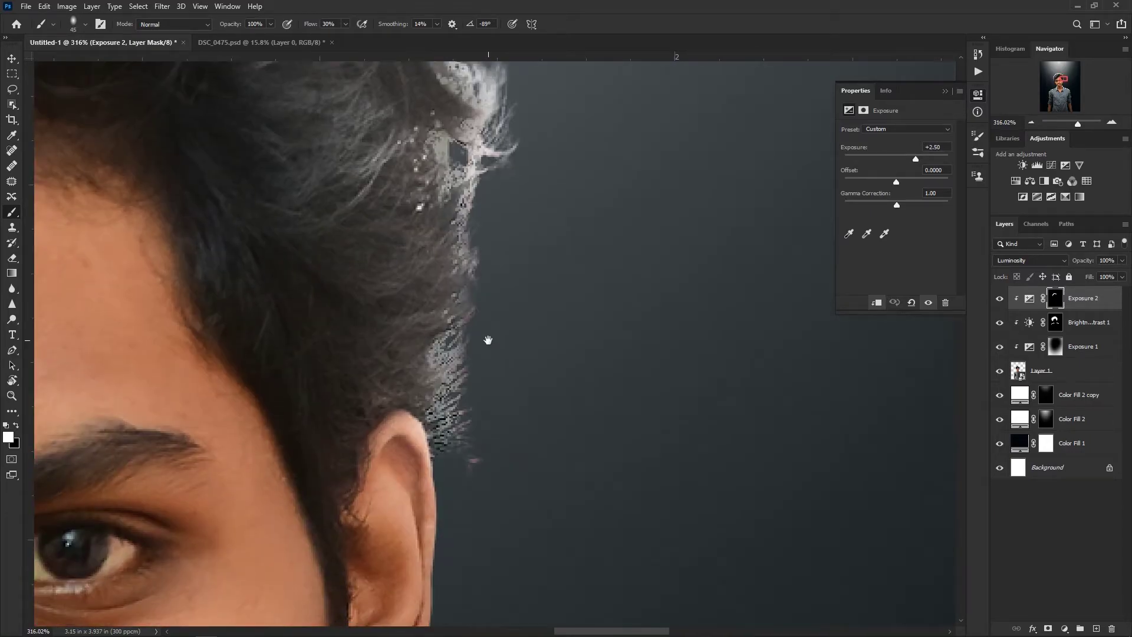
drag(231, 348, 531, 354)
mouse_move(415, 362)
mouse_down()
mouse_move(452, 352)
mouse_move(518, 273)
mouse_up()
mouse_move(368, 294)
mouse_down()
mouse_move(420, 481)
mouse_move(400, 380)
mouse_move(348, 311)
mouse_up()
drag(601, 436, 537, 278)
Step: Brighten the shoulder on the shirt-pocket side by painting white on the Exposure 2 mask with a 400 px brush
drag(696, 411, 252, 236)
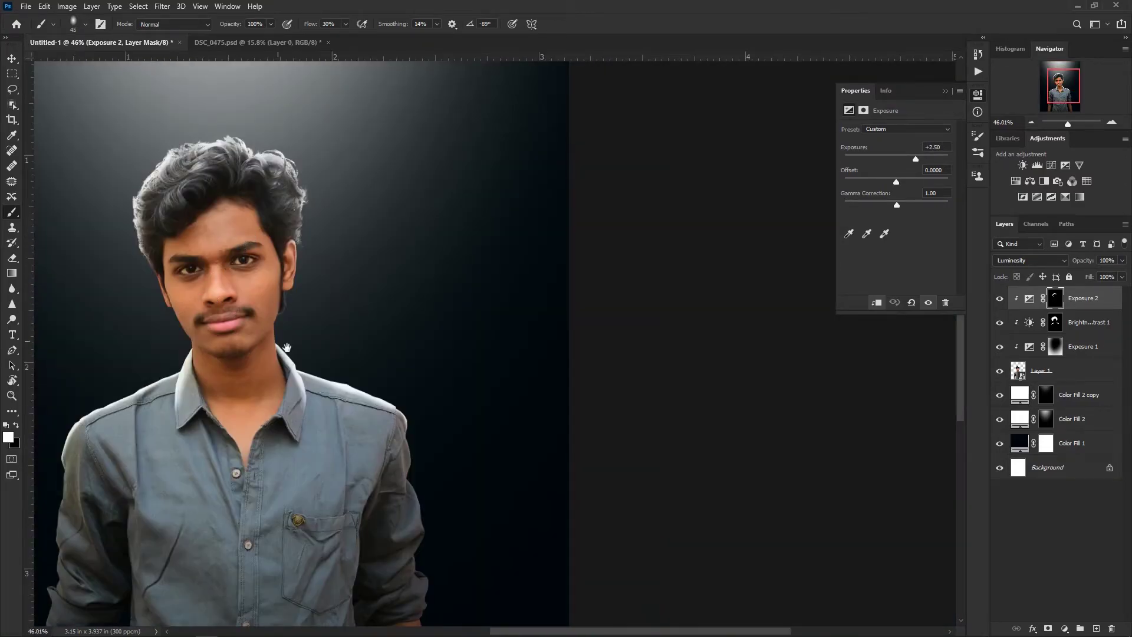
scroll(286, 348, up, 5)
mouse_move(424, 476)
mouse_down()
mouse_move(410, 490)
mouse_move(453, 497)
mouse_move(362, 332)
mouse_up()
key(ctrl+z)
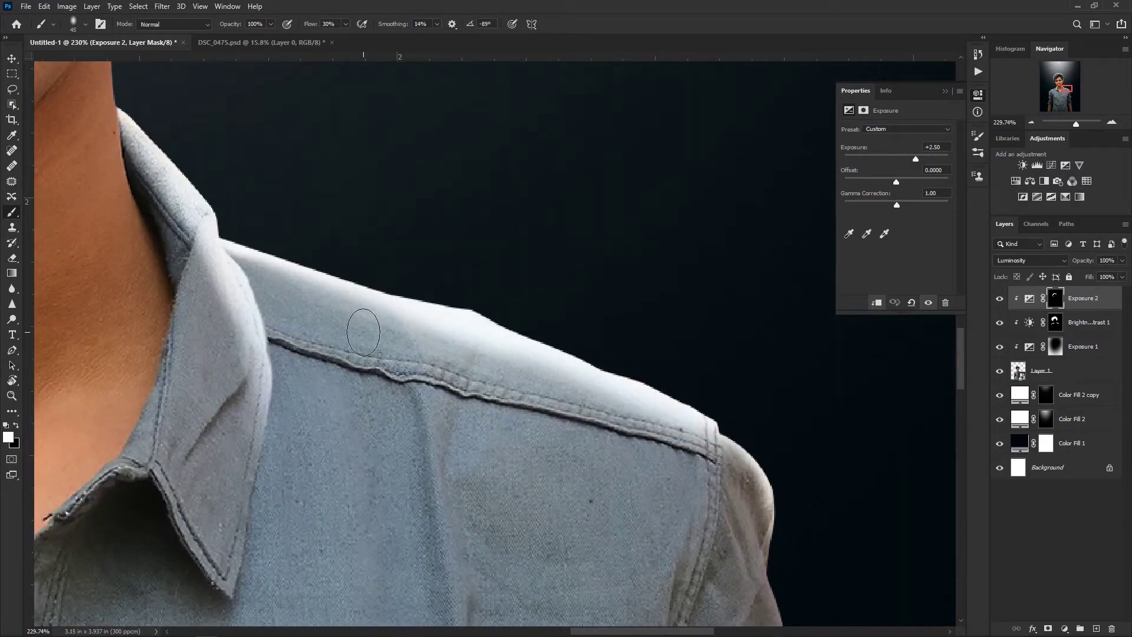
key(bracketright)
key(bracketright)
key(bracketright)
key(bracketright)
key(bracketright)
key(bracketright)
key(bracketright)
key(bracketright)
key(bracketright)
key(bracketright)
key(bracketright)
key(bracketright)
drag(312, 217, 766, 340)
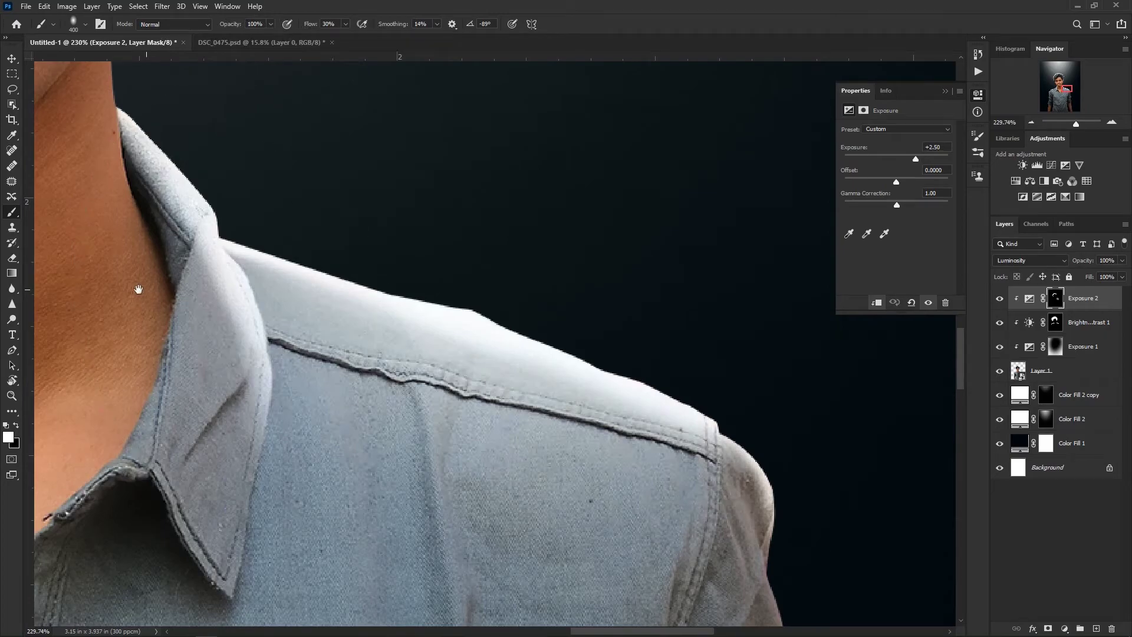
Step: Brighten the upper edge of the opposite shoulder on the Exposure 2 mask with the same 400 px brush
drag(138, 295, 878, 222)
drag(148, 258, 523, 178)
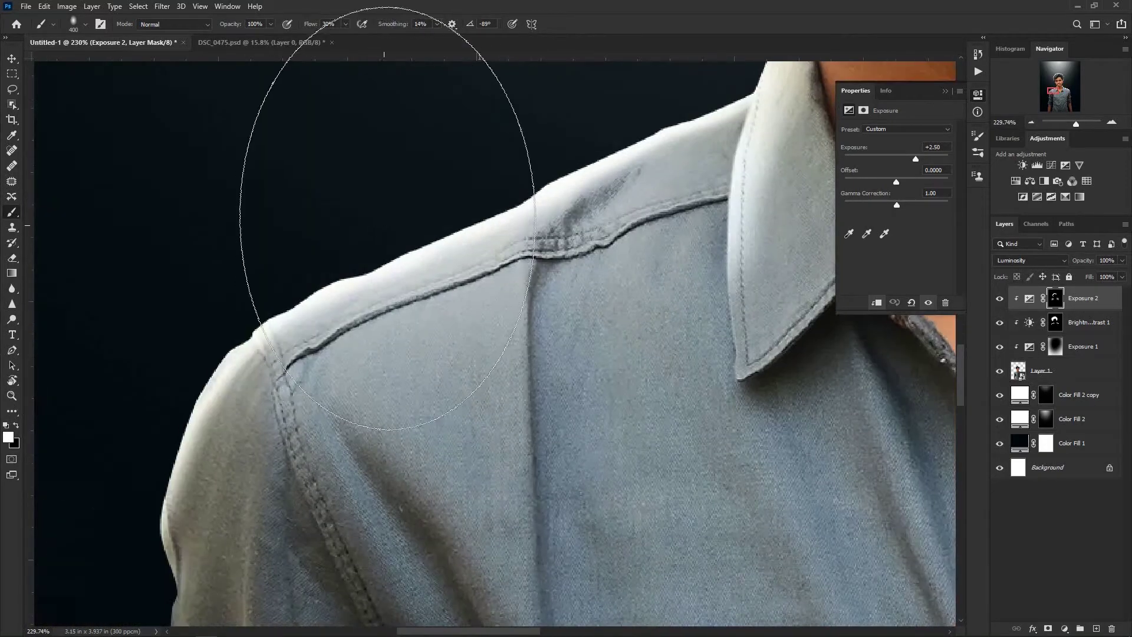
mouse_move(320, 344)
mouse_down()
mouse_move(275, 230)
mouse_move(289, 229)
mouse_up()
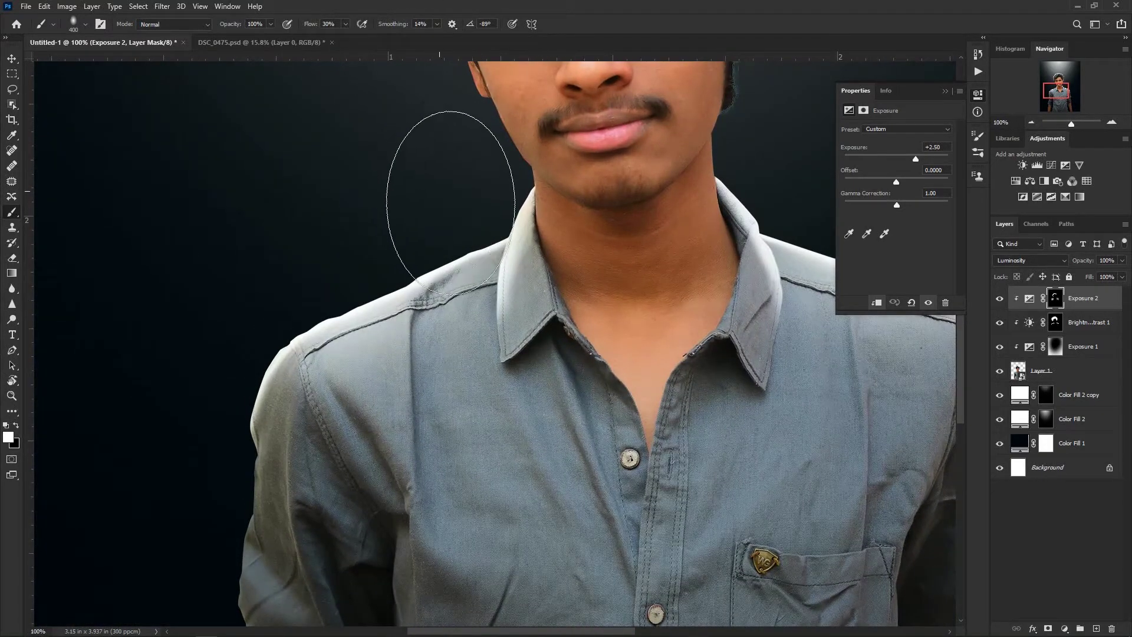
Step: Compare the full portrait and the hair with the clipped Exposure and Brightness/Contrast adjustments switched off and on
key(ctrl+0)
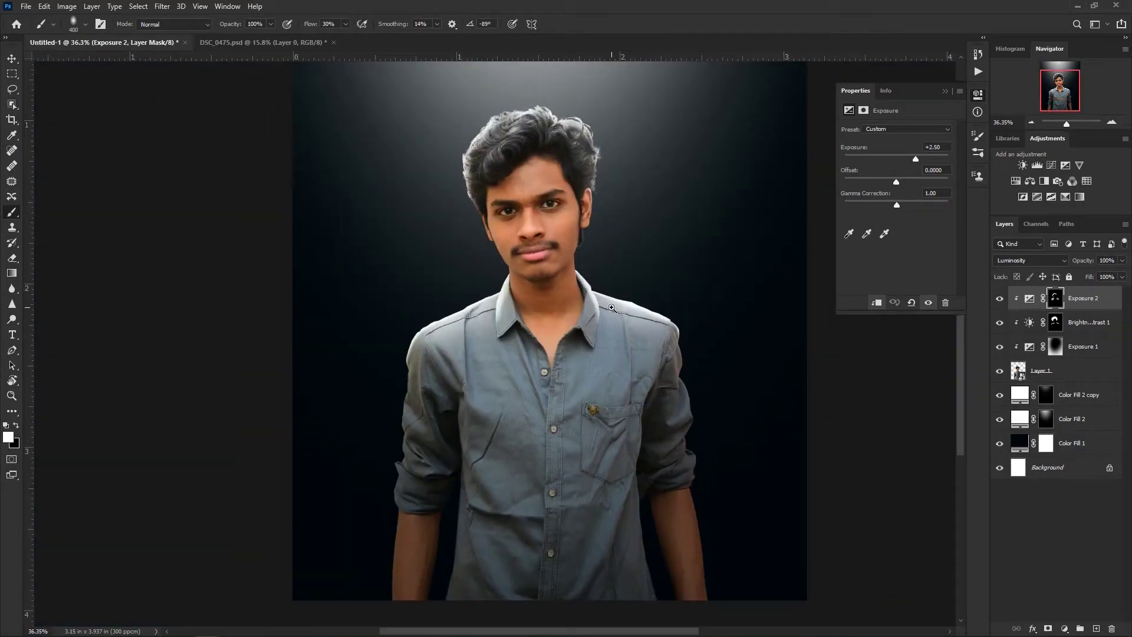
mouse_move(611, 303)
mouse_down()
mouse_move(607, 269)
mouse_move(615, 277)
mouse_up()
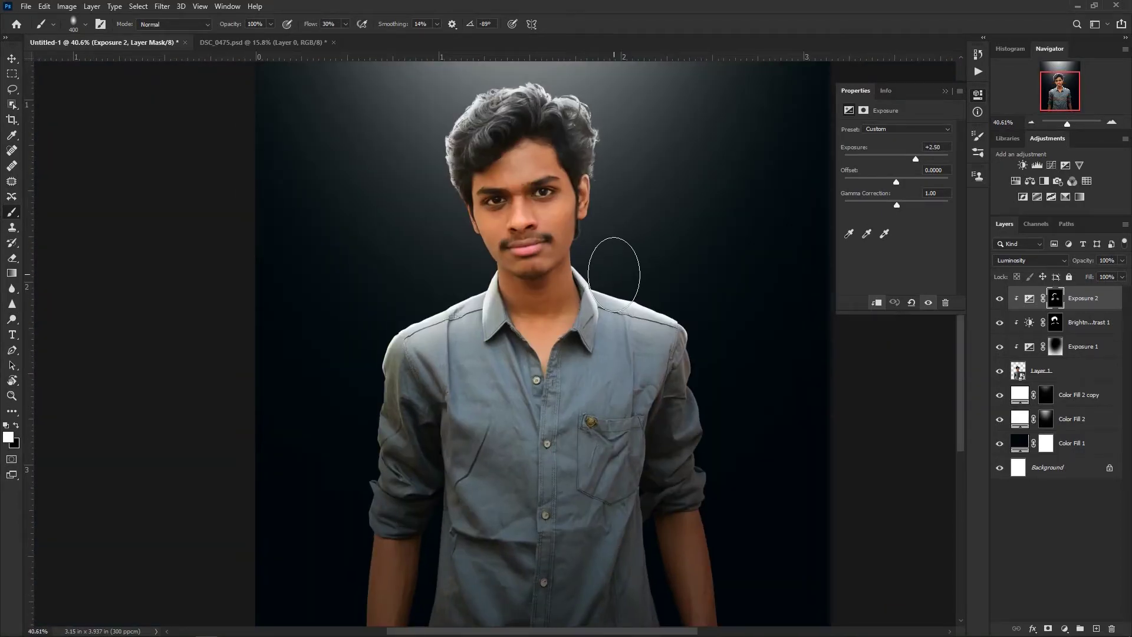
key(ctrl+0)
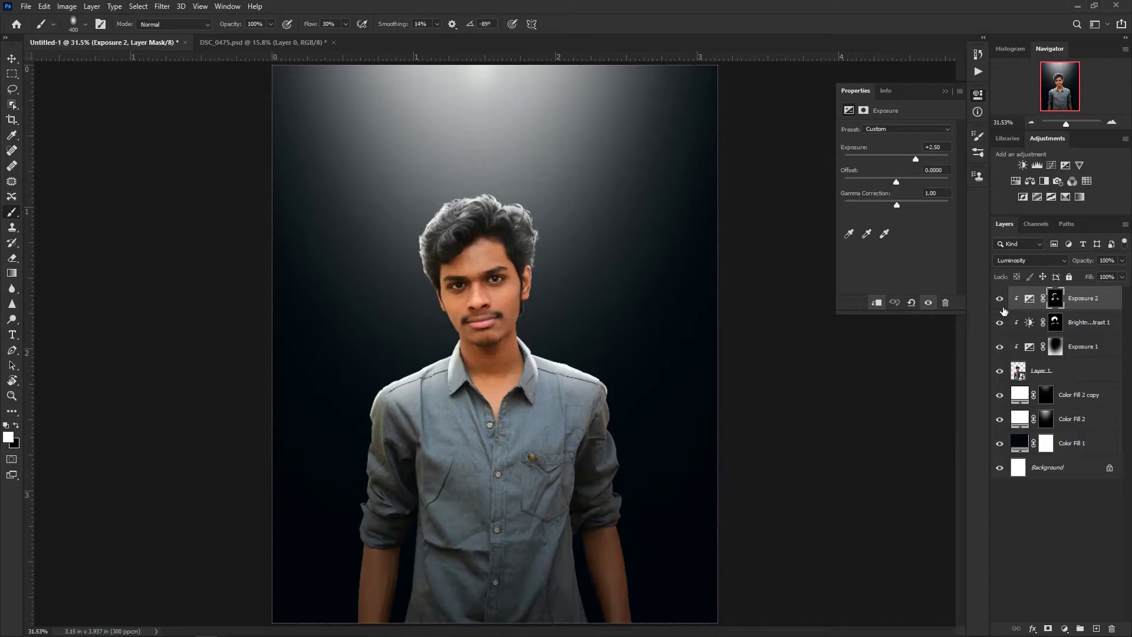
drag(1006, 349, 1002, 281)
drag(450, 207, 461, 268)
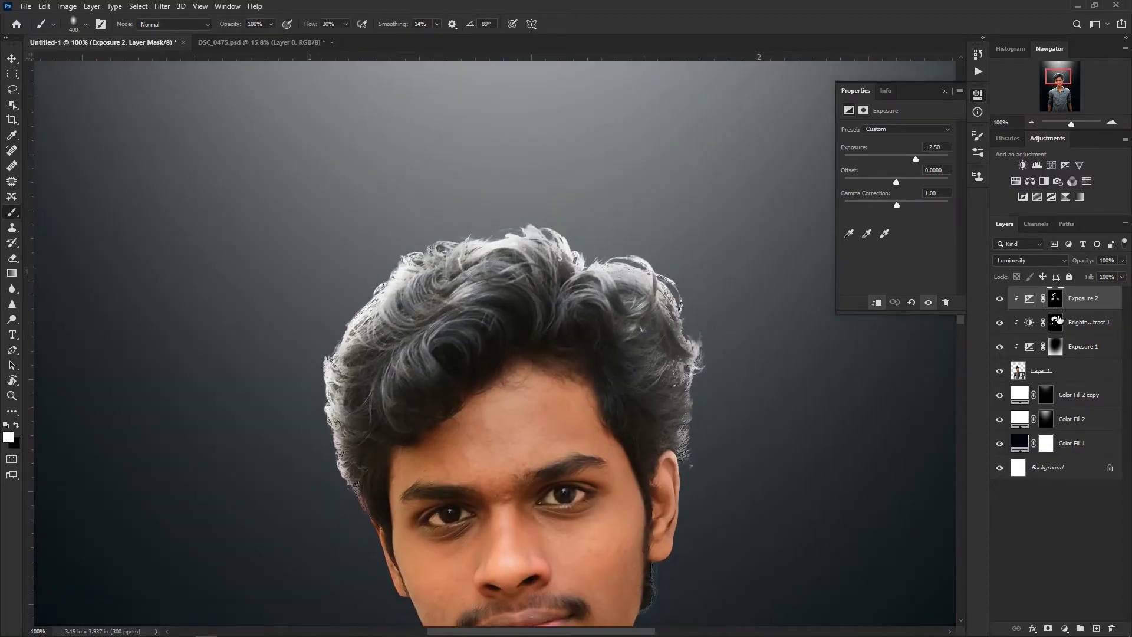
click(1000, 323)
click(1000, 323)
Step: Try painting black over the forehead and front curls on the Brightness/Contrast mask, and undo the stroke
click(1056, 322)
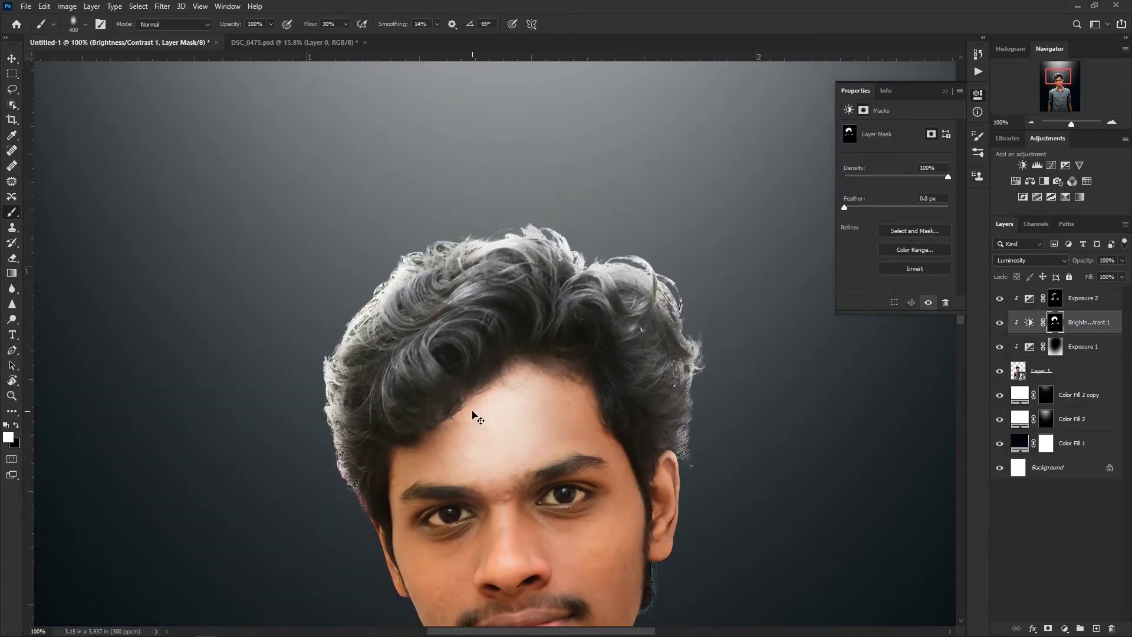
key(x)
mouse_move(453, 432)
mouse_down()
mouse_move(455, 378)
mouse_move(415, 429)
mouse_move(422, 410)
mouse_up()
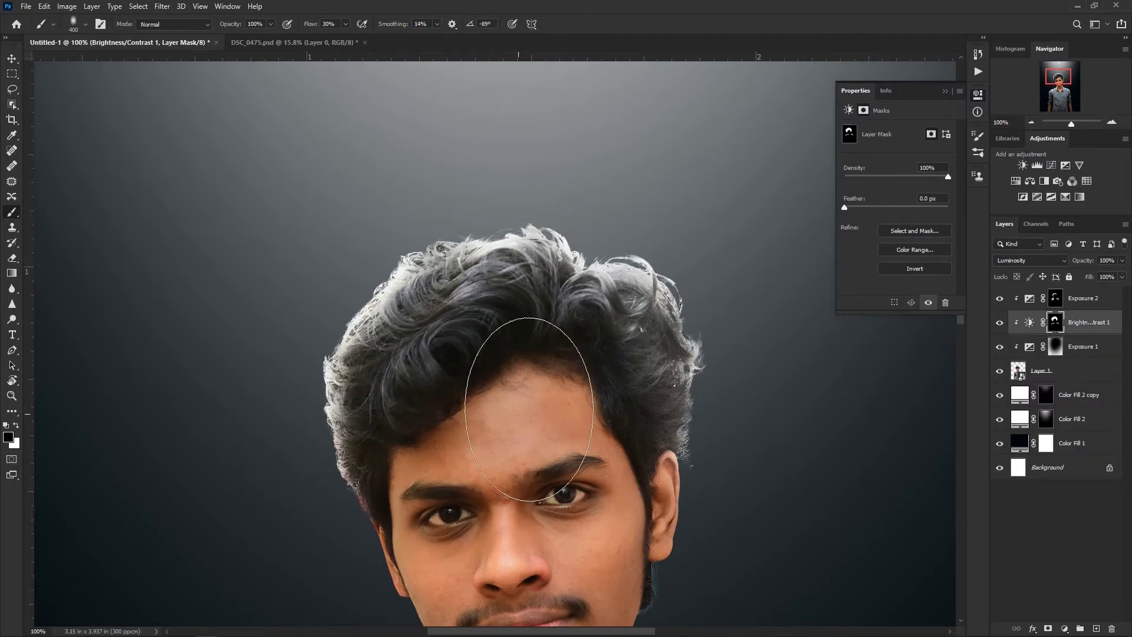
key(ctrl+z)
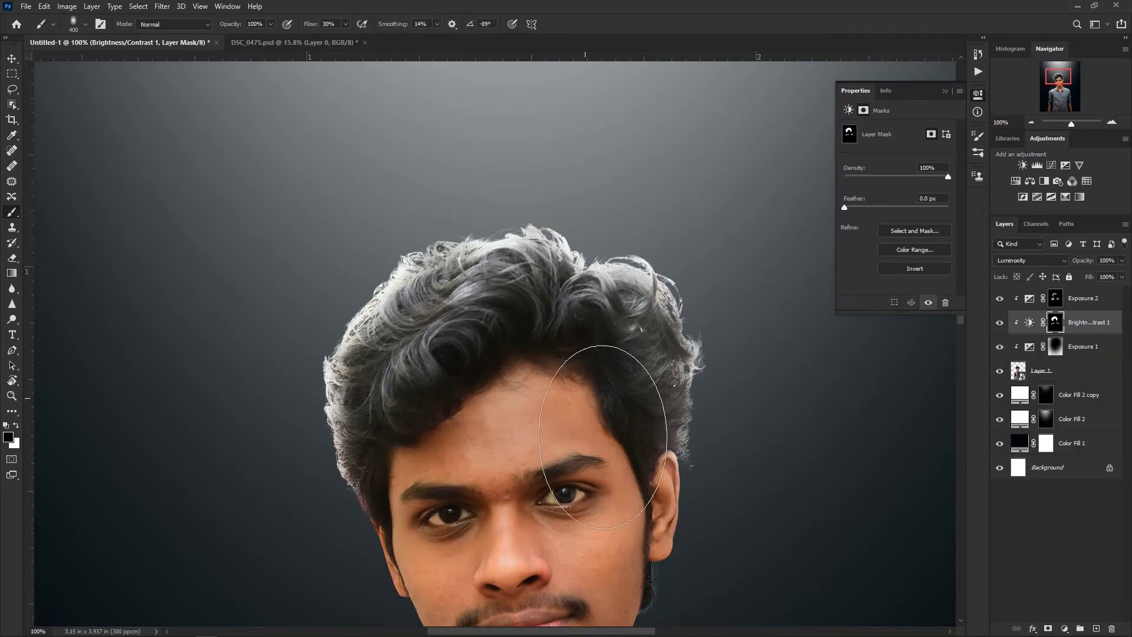
Step: Deepen the shading on the man by painting white on the Exposure 1 mask with a large soft brush
key(v)
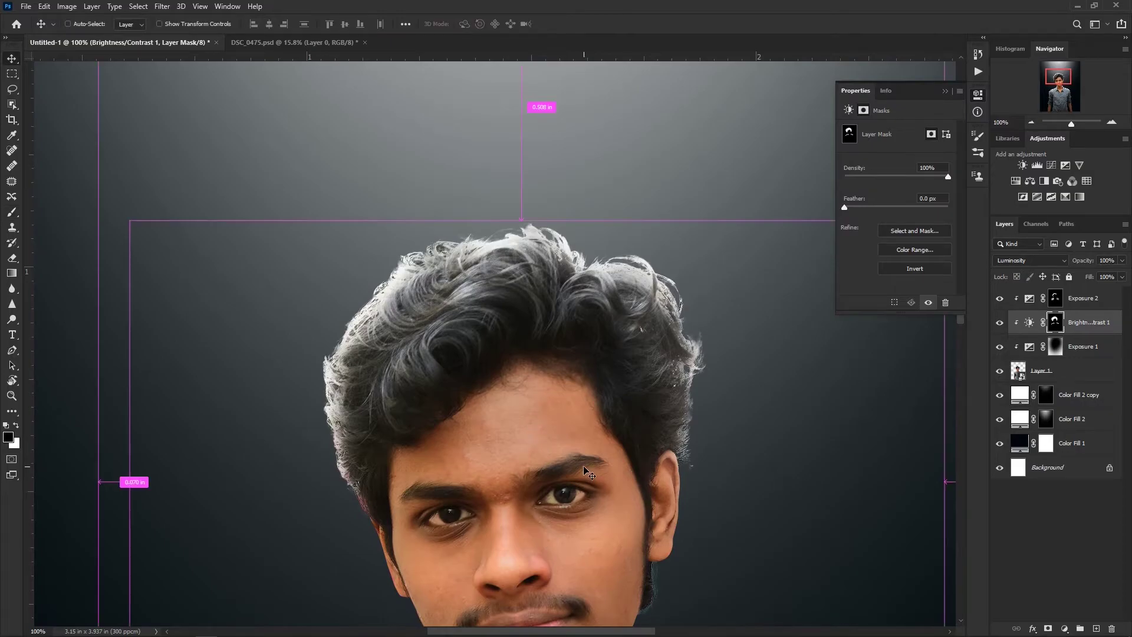
key(ctrl+0)
click(946, 91)
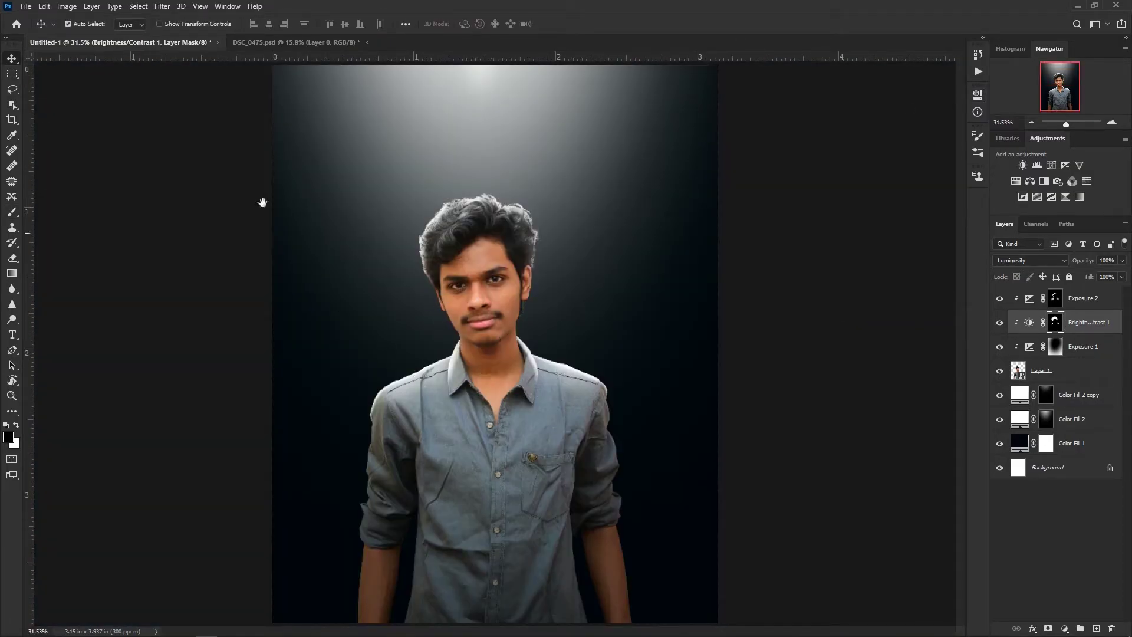
drag(450, 369, 495, 436)
drag(491, 330, 451, 390)
drag(605, 394, 570, 174)
click(1056, 348)
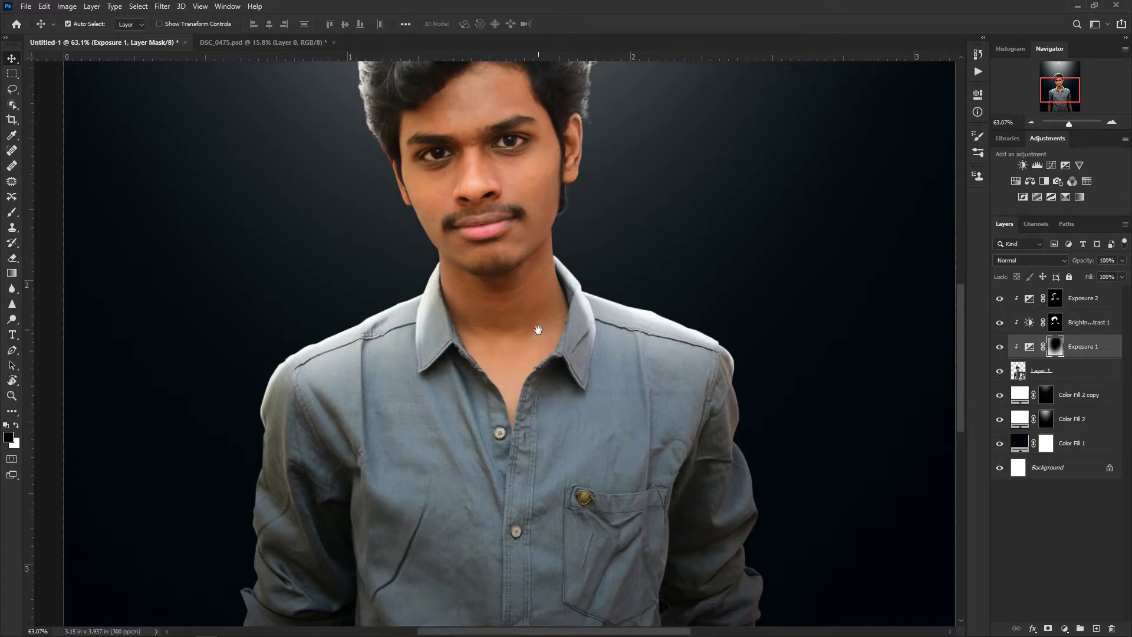
scroll(399, 352, up, 2)
click(12, 212)
drag(439, 293, 436, 364)
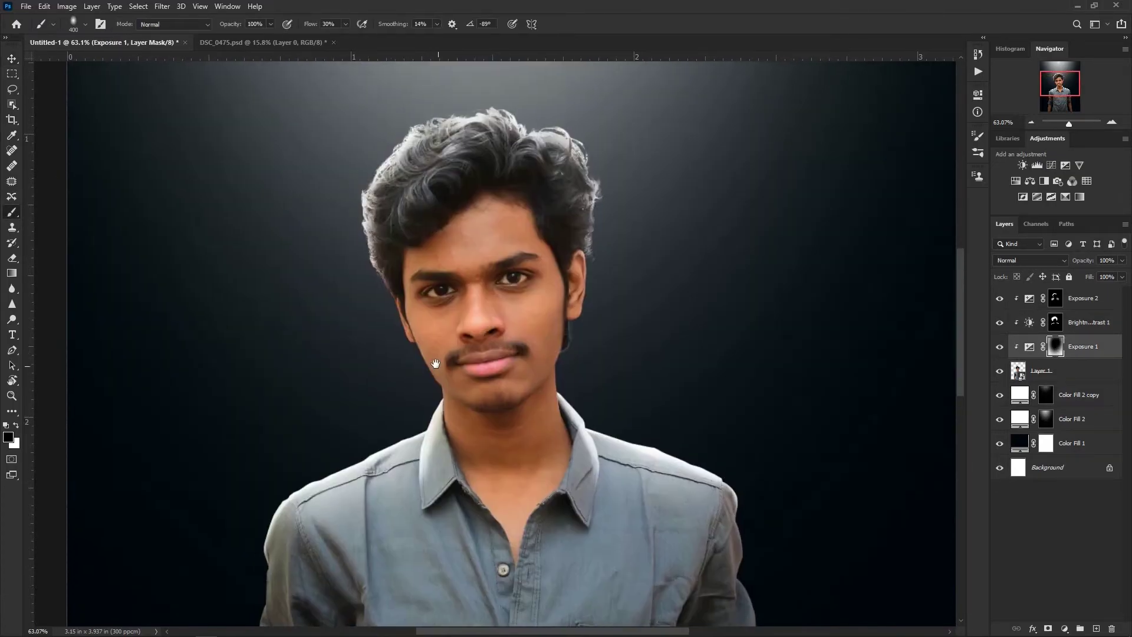
key(x)
drag(484, 362, 486, 364)
scroll(479, 290, down, 3)
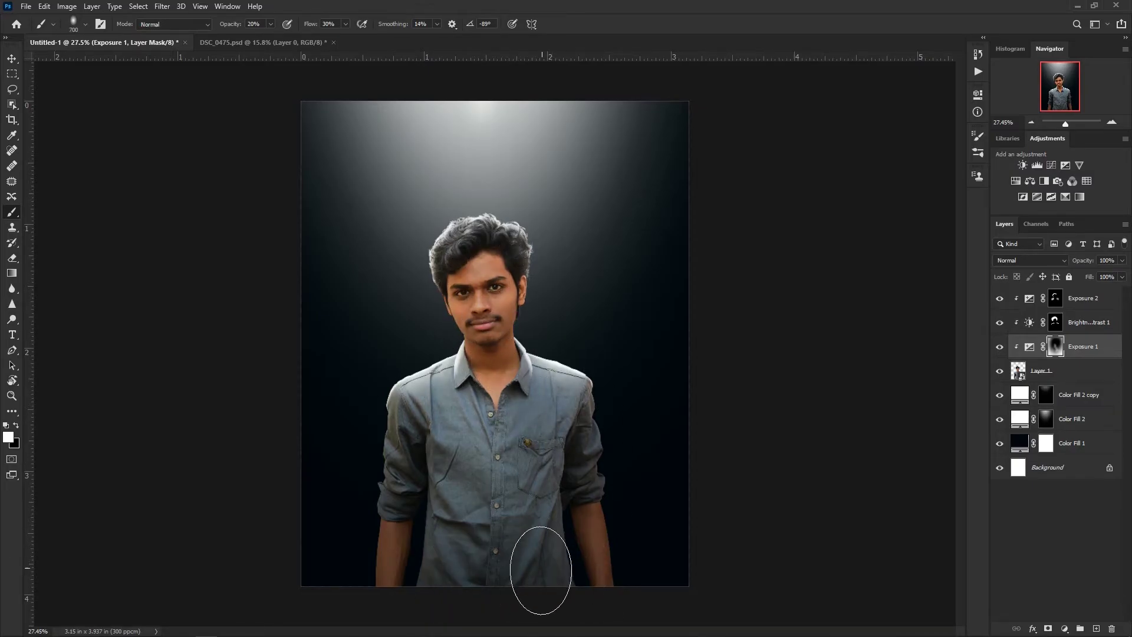
Step: Reduce the brightening on the collar by painting black on the Brightness/Contrast mask with an 80 px brush at 49% flow
key(shift+4)
key(shift+9)
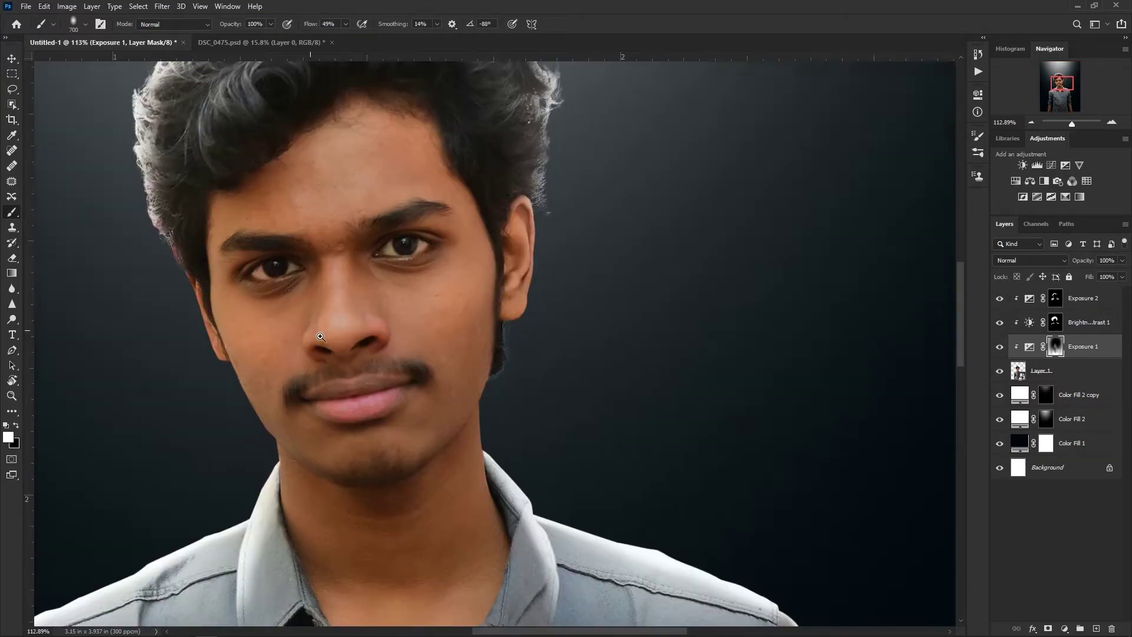
key(v)
scroll(387, 298, down, 5)
click(1055, 323)
scroll(479, 385, up, 10)
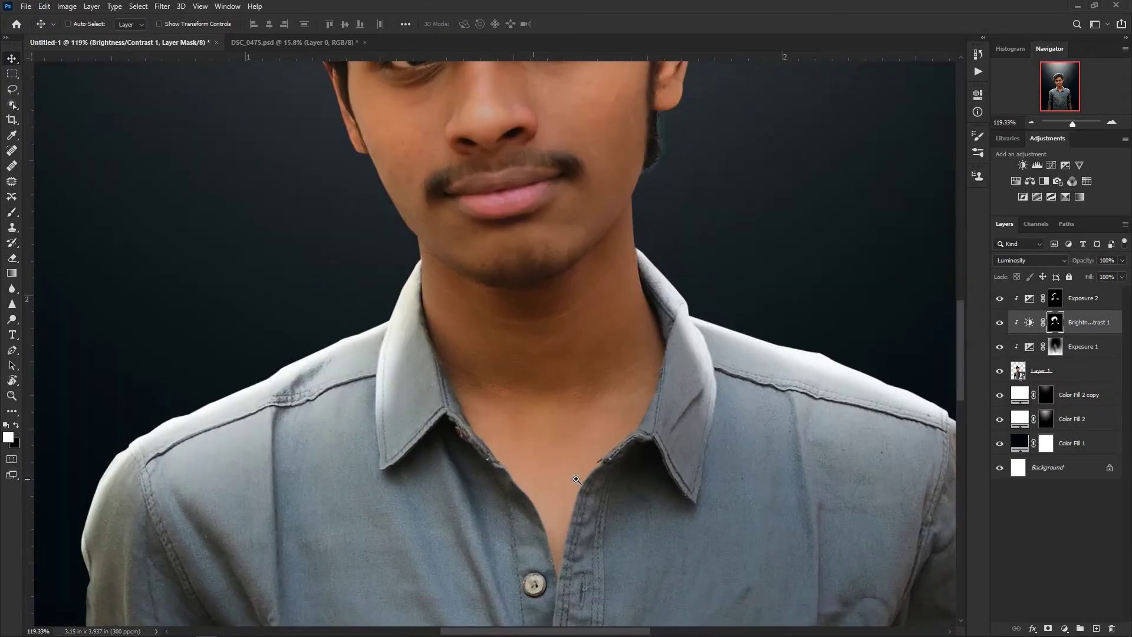
key(b)
key(bracketleft)
key(bracketleft)
key(bracketleft)
key(bracketleft)
key(bracketleft)
key(bracketleft)
key(bracketleft)
key(bracketleft)
key(bracketleft)
key(bracketleft)
key(x)
drag(462, 364, 416, 475)
drag(688, 492, 424, 430)
drag(901, 271, 582, 299)
drag(602, 348, 607, 455)
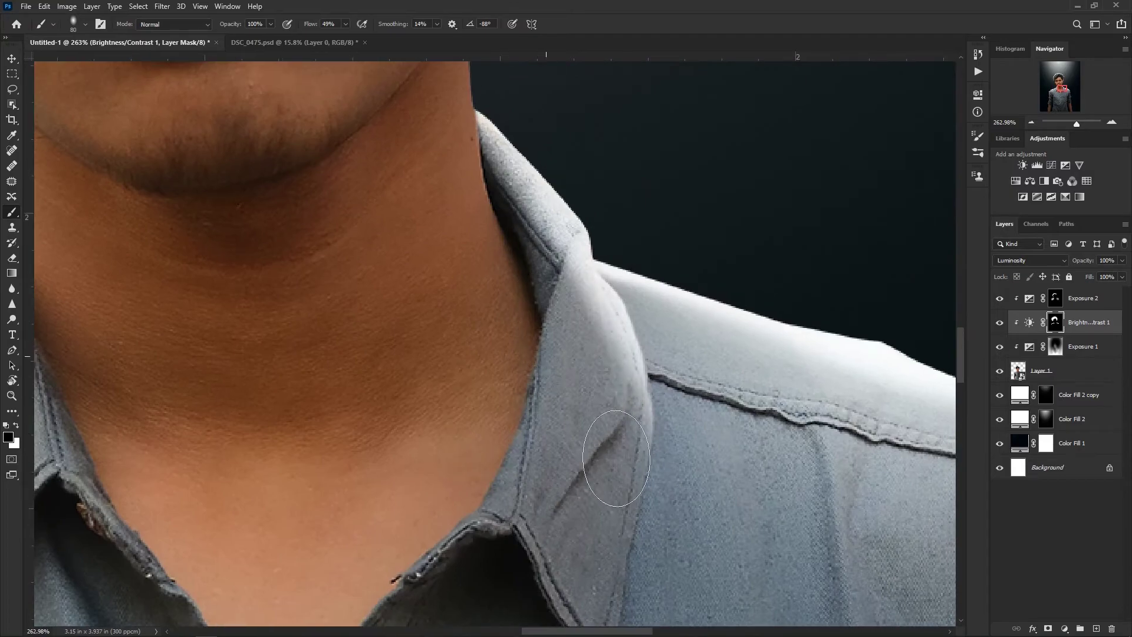
drag(534, 329, 475, 447)
key(bracketleft)
key(bracketleft)
key(bracketleft)
key(bracketleft)
Step: Add a white (ffffff) Solid Color fill above Exposure 2, clipped to the man's layer and hidden with a black mask
scroll(568, 493, down, 6)
drag(568, 493, 290, 162)
click(1063, 305)
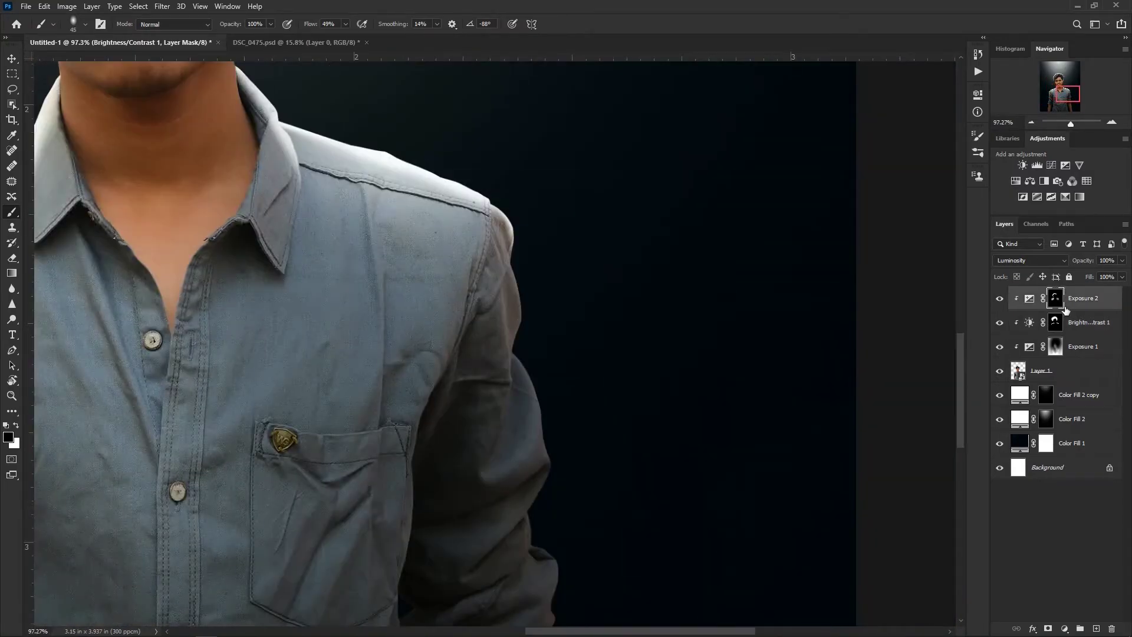
click(1065, 628)
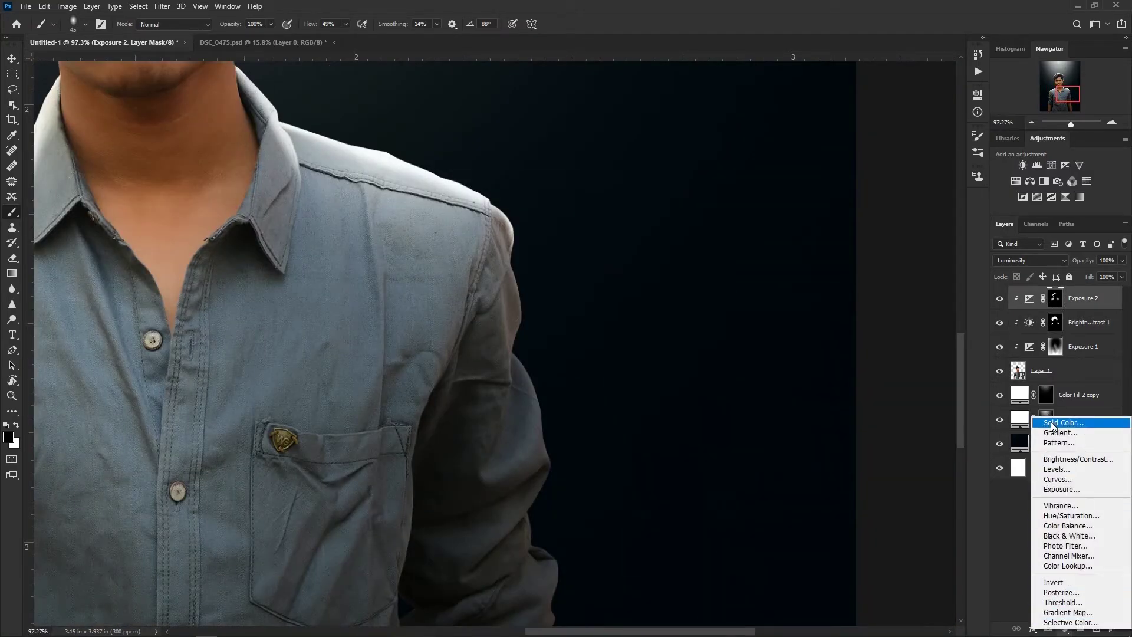
click(1053, 423)
drag(488, 224, 411, 151)
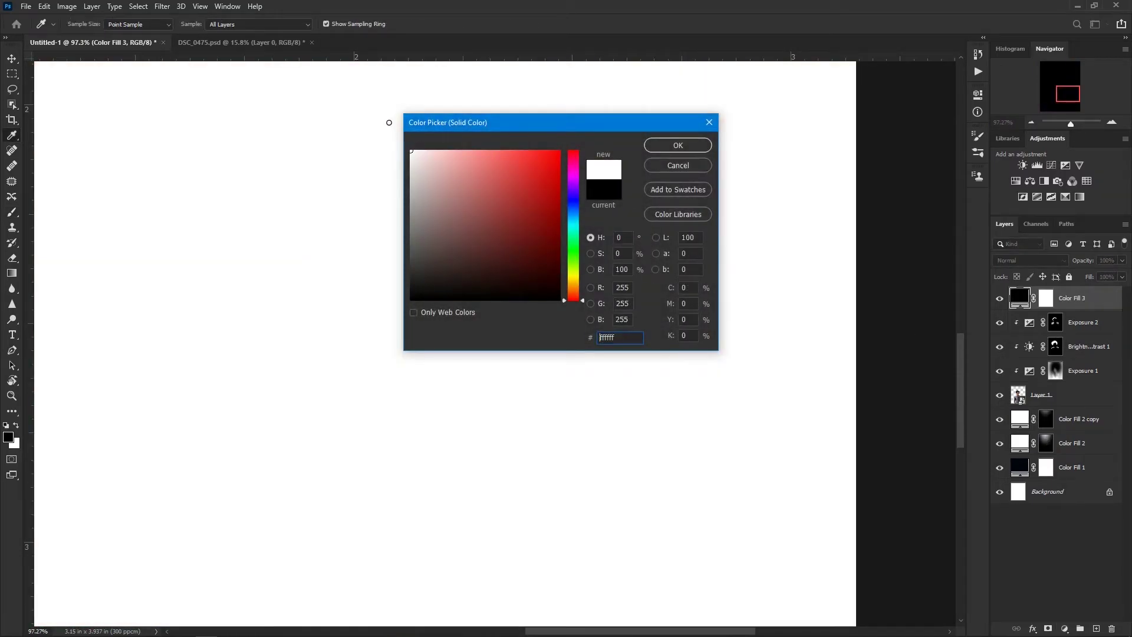
click(679, 145)
alt+click(1019, 309)
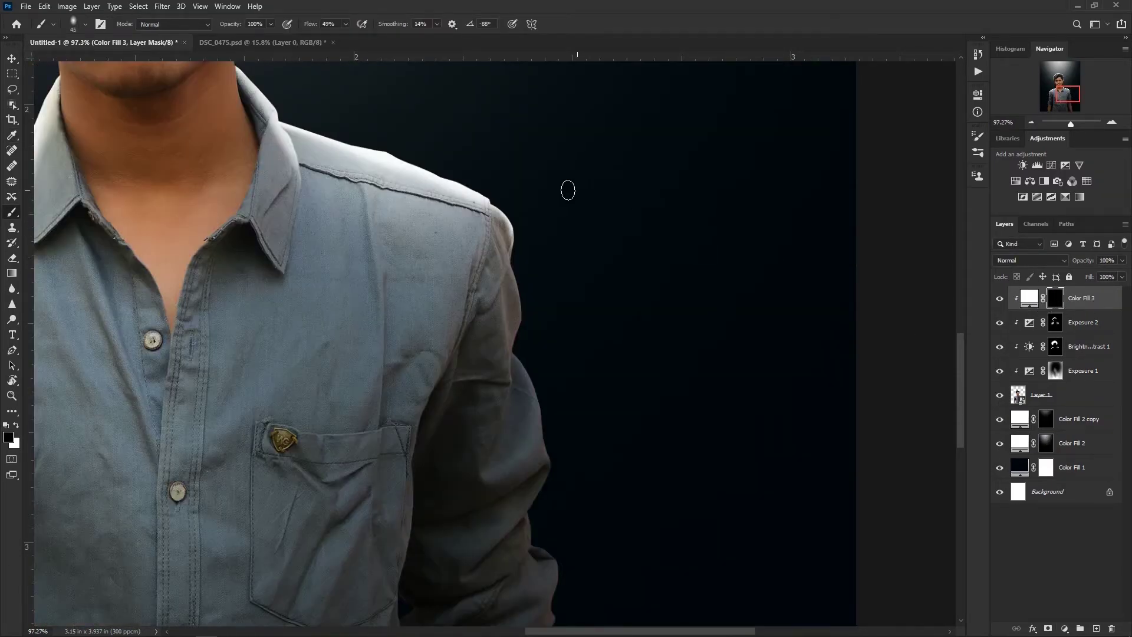
Step: Paint a white rim highlight along the outer shoulder and sleeve on the pocket side using a 20 px brush on the fill mask
drag(490, 196, 548, 279)
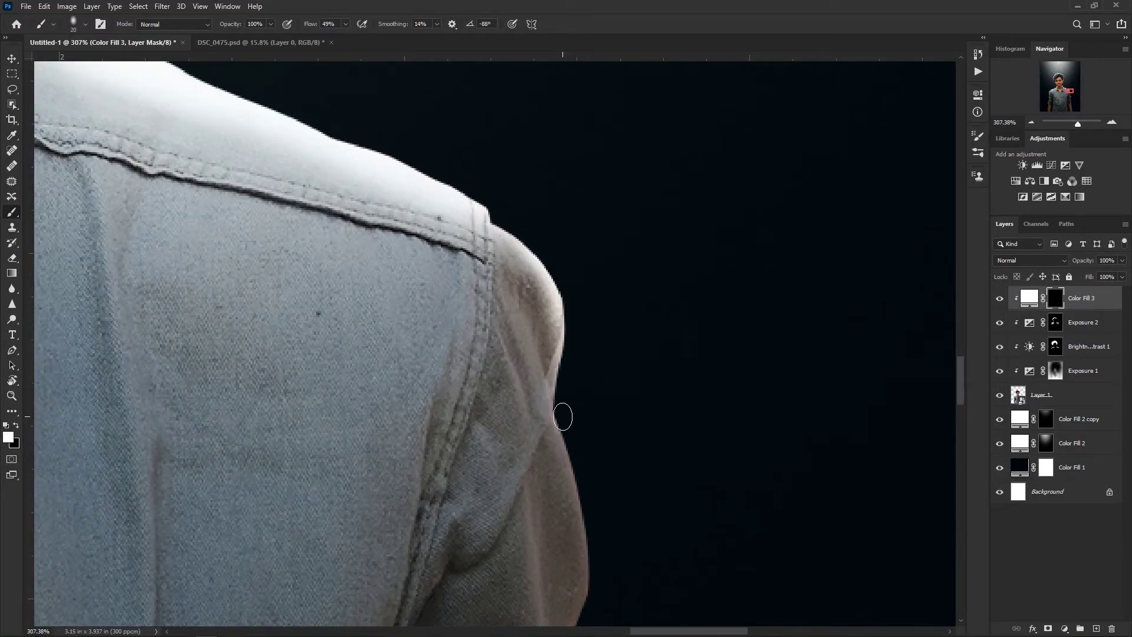
drag(559, 415, 579, 512)
mouse_move(603, 610)
mouse_down()
mouse_move(574, 366)
mouse_move(423, 227)
mouse_up()
scroll(424, 236, up, 6)
drag(359, 245, 496, 557)
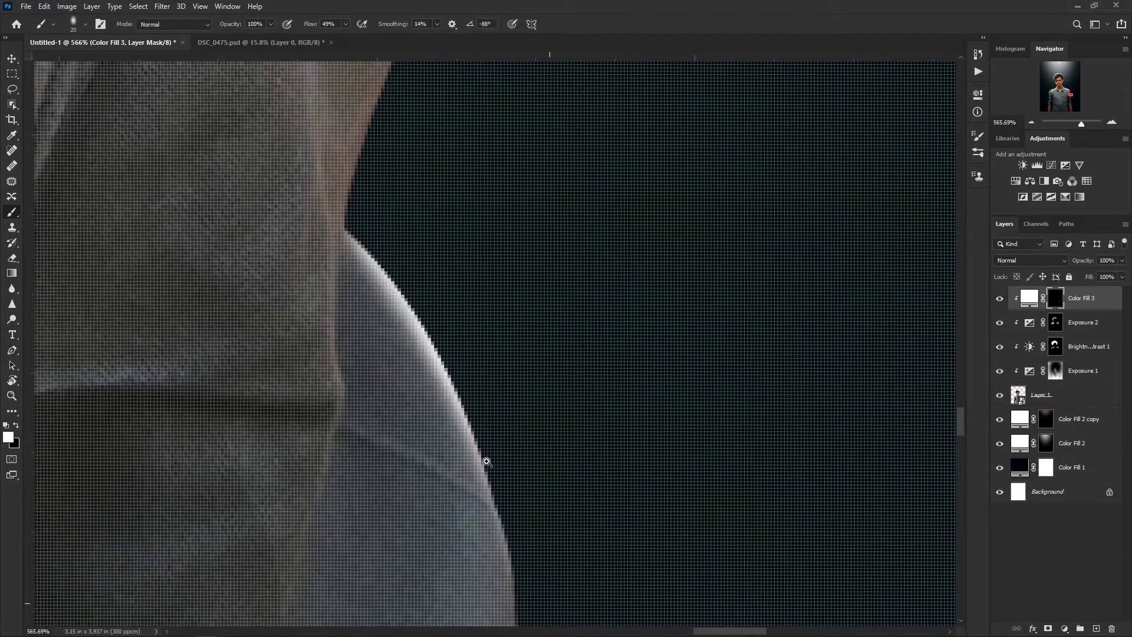
Step: Paint thin white rim highlights along the opposite sleeve's outer edge and the tip of its rolled cuff
scroll(485, 460, down, 10)
drag(253, 365, 536, 330)
scroll(536, 322, up, 4)
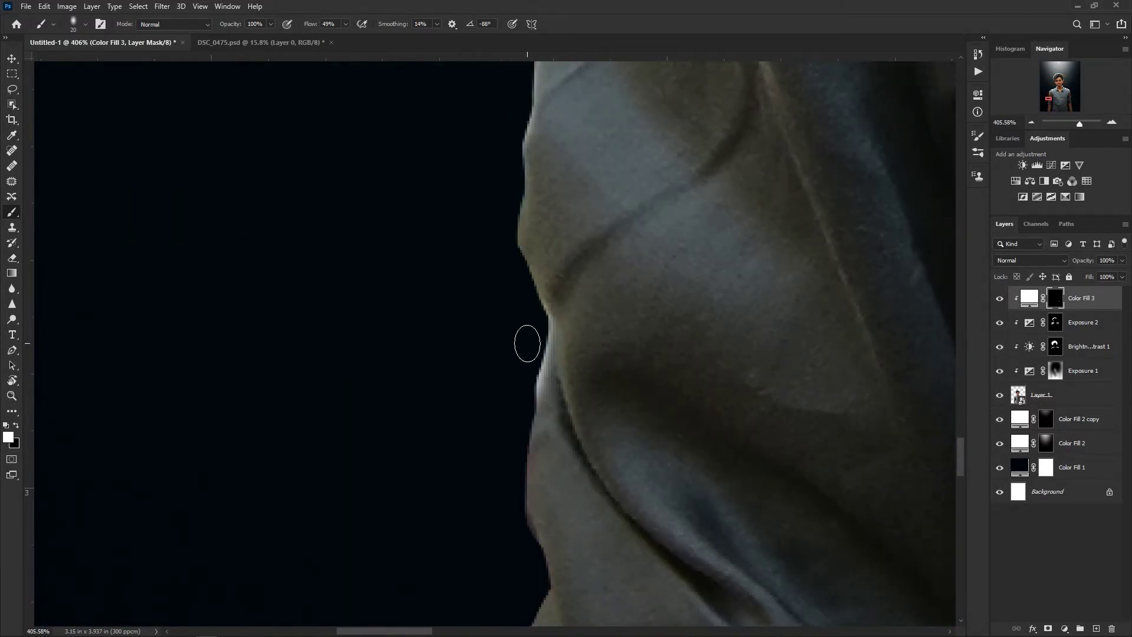
scroll(435, 340, up, 5)
key(bracketleft)
key(bracketleft)
key(bracketleft)
mouse_move(360, 347)
mouse_down()
mouse_move(506, 310)
mouse_move(564, 339)
mouse_up()
mouse_move(638, 175)
mouse_down()
mouse_move(620, 184)
mouse_move(573, 313)
mouse_up()
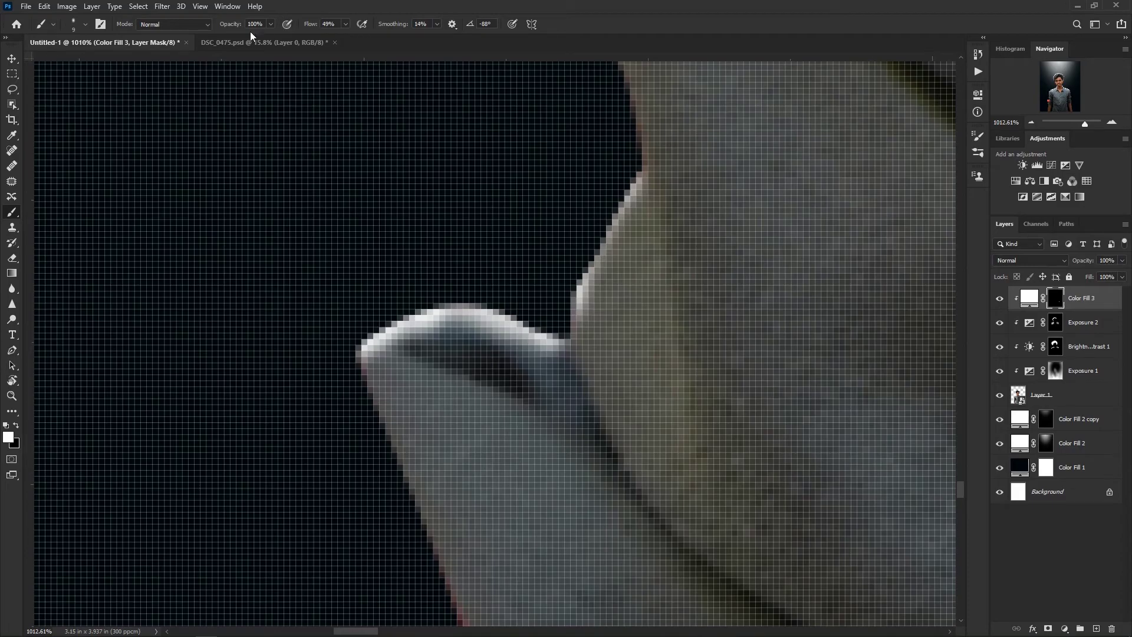
Step: Set the brush flow to 20% and blend a soft highlight below the cuff tip, alternating white and black on the mask
drag(316, 29, 299, 29)
drag(378, 357, 545, 463)
scroll(601, 487, down, 4)
key(x)
drag(591, 506, 508, 467)
key(x)
key(bracketright)
key(bracketright)
key(bracketright)
drag(535, 559, 454, 324)
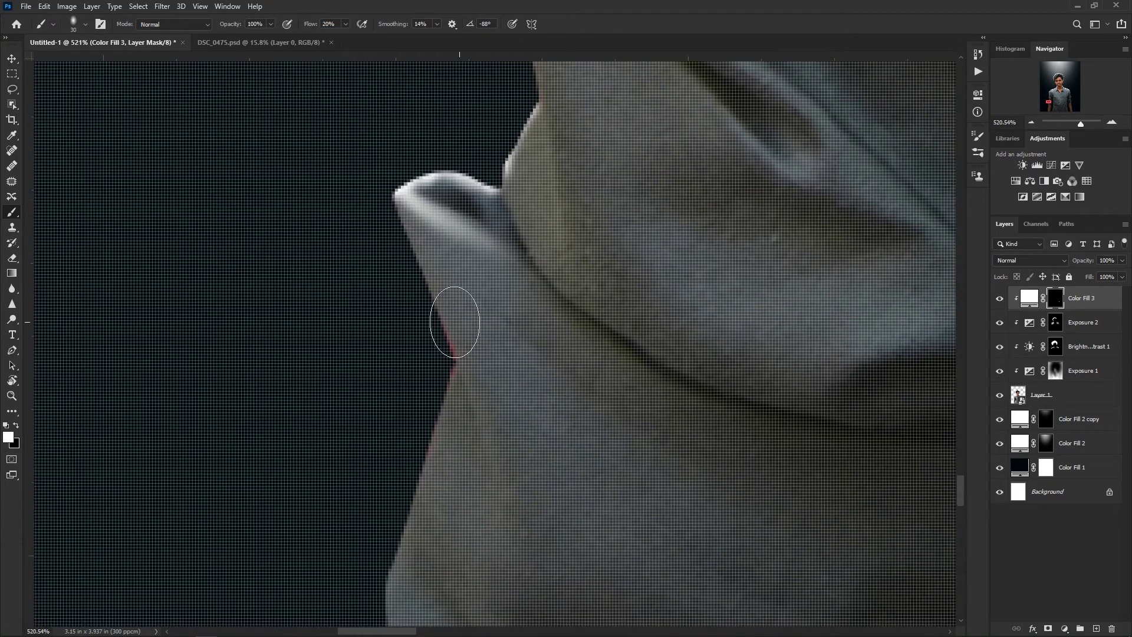
Step: Paint a soft white highlight down the vertical chest fold on the side opposite the pocket
scroll(455, 324, down, 10)
drag(489, 134, 478, 279)
drag(635, 178, 645, 361)
drag(631, 243, 635, 318)
drag(634, 242, 332, 308)
Step: Undo the last stroke and highlight the vertical fold above the shirt pocket with a 70 px brush at 20% flow
key(bracketleft)
key(bracketleft)
key(bracketleft)
key(bracketleft)
key(bracketleft)
key(bracketleft)
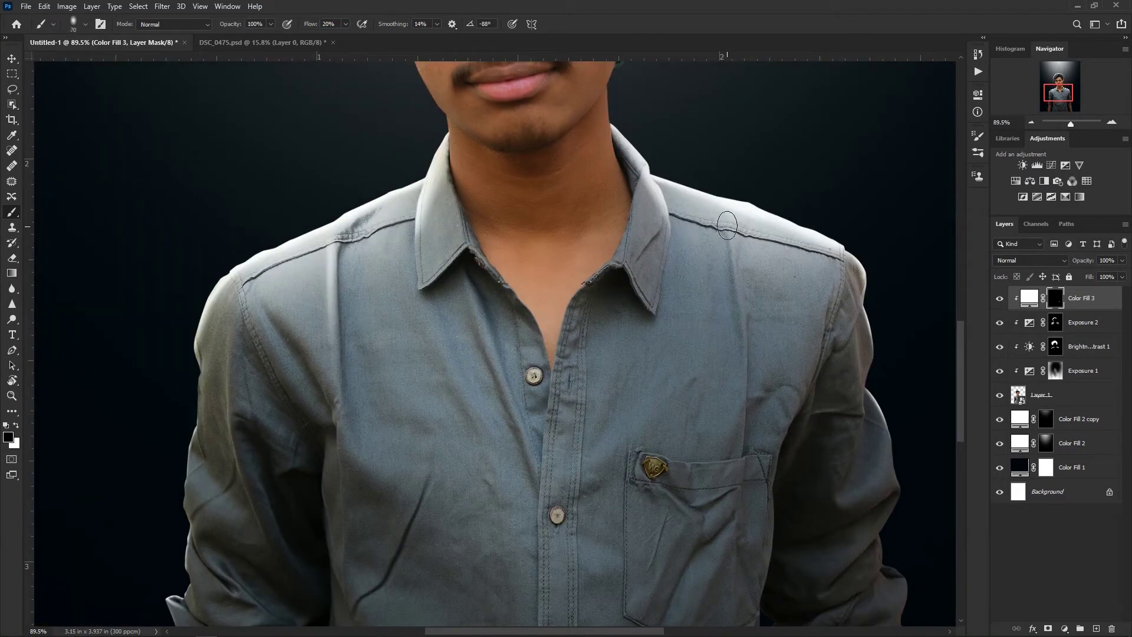
key(ctrl+z)
mouse_move(733, 239)
mouse_down()
mouse_move(756, 361)
mouse_move(740, 395)
mouse_up()
Step: Fade the lower part of the pocket-side fold highlight by painting black on the mask with a 200 px brush
key(x)
key(bracketright)
key(bracketright)
key(bracketright)
key(bracketright)
key(bracketright)
key(bracketright)
key(bracketright)
key(bracketright)
drag(731, 394, 725, 463)
scroll(726, 448, down, 2)
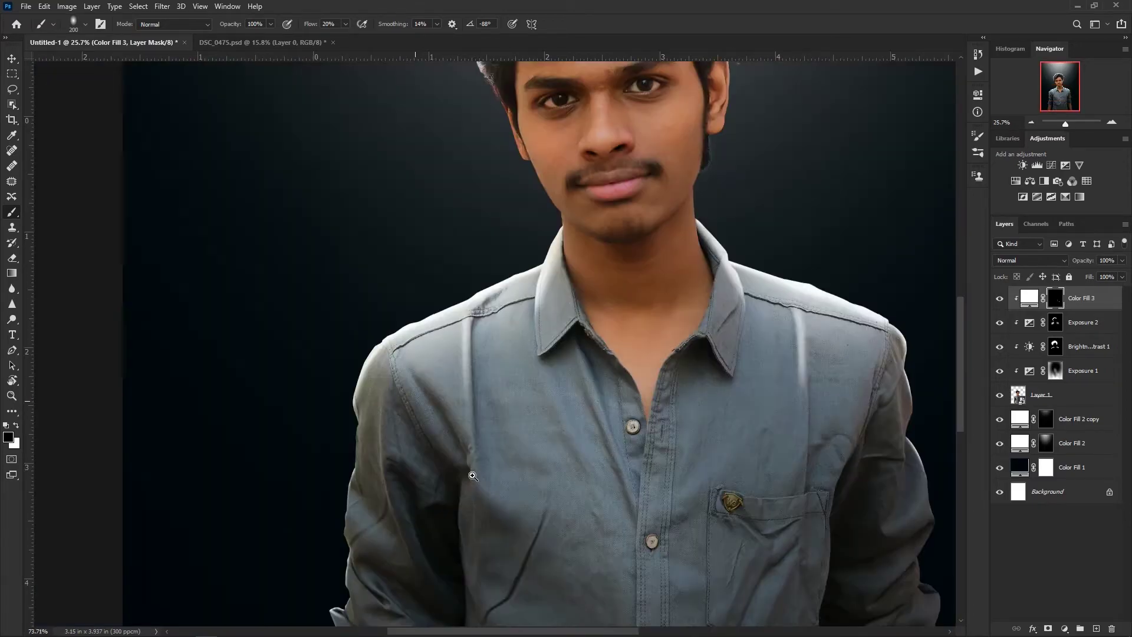
scroll(472, 354, up, 3)
drag(938, 366, 936, 418)
scroll(920, 354, down, 3)
scroll(289, 339, up, 4)
mouse_move(289, 339)
mouse_down()
mouse_move(448, 267)
mouse_move(480, 310)
mouse_up()
Step: Set the brush flow to 10%, shrink the brush, and try a white stroke along the shoulder seam, undoing it
key(x)
click(326, 24)
text(10)
key(Return)
key(bracketleft)
key(bracketleft)
key(bracketleft)
key(bracketleft)
key(bracketleft)
key(ctrl+z)
key(bracketleft)
key(bracketleft)
key(bracketleft)
key(bracketleft)
key(bracketleft)
key(bracketleft)
key(bracketleft)
key(bracketleft)
key(bracketleft)
key(bracketleft)
key(bracketleft)
key(bracketleft)
key(bracketleft)
key(bracketleft)
drag(427, 255, 488, 225)
key(ctrl+z)
Step: Paint thin, faint white highlights along both shoulder seams with the small brush at 10% flow
scroll(476, 231, up, 5)
drag(342, 350, 715, 198)
scroll(447, 352, down, 5)
drag(908, 330, 567, 295)
scroll(567, 295, up, 3)
drag(461, 250, 847, 361)
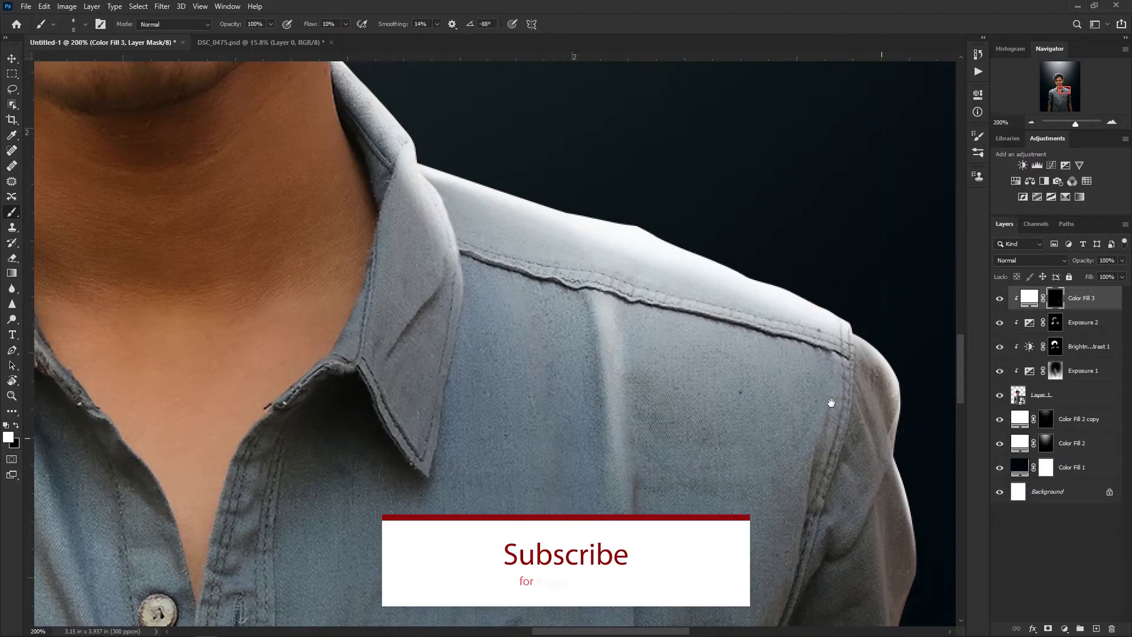
Step: Paint thin white highlights along the outer edges of the rolled-up sleeve cuffs with a small brush at 10% flow
drag(829, 402, 481, 177)
key(bracketright)
key(bracketright)
key(bracketright)
key(bracketright)
key(bracketright)
key(bracketright)
key(bracketright)
scroll(550, 177, down, 5)
scroll(538, 391, up, 8)
key(bracketleft)
key(bracketleft)
key(bracketleft)
key(bracketleft)
key(bracketleft)
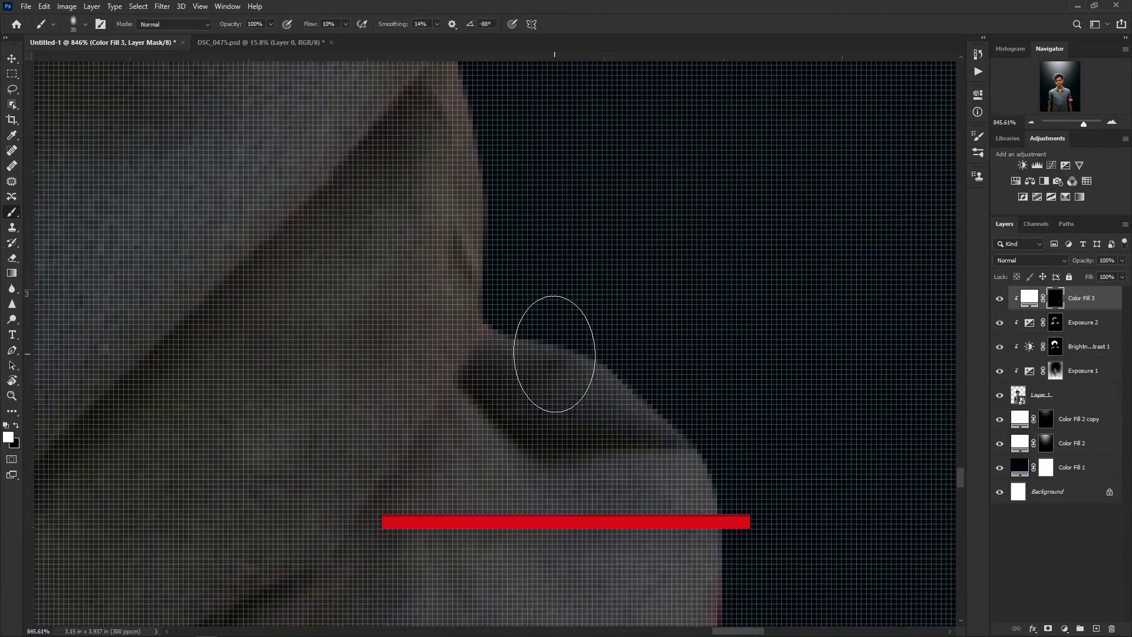
scroll(543, 339, down, 4)
scroll(602, 283, left, 5)
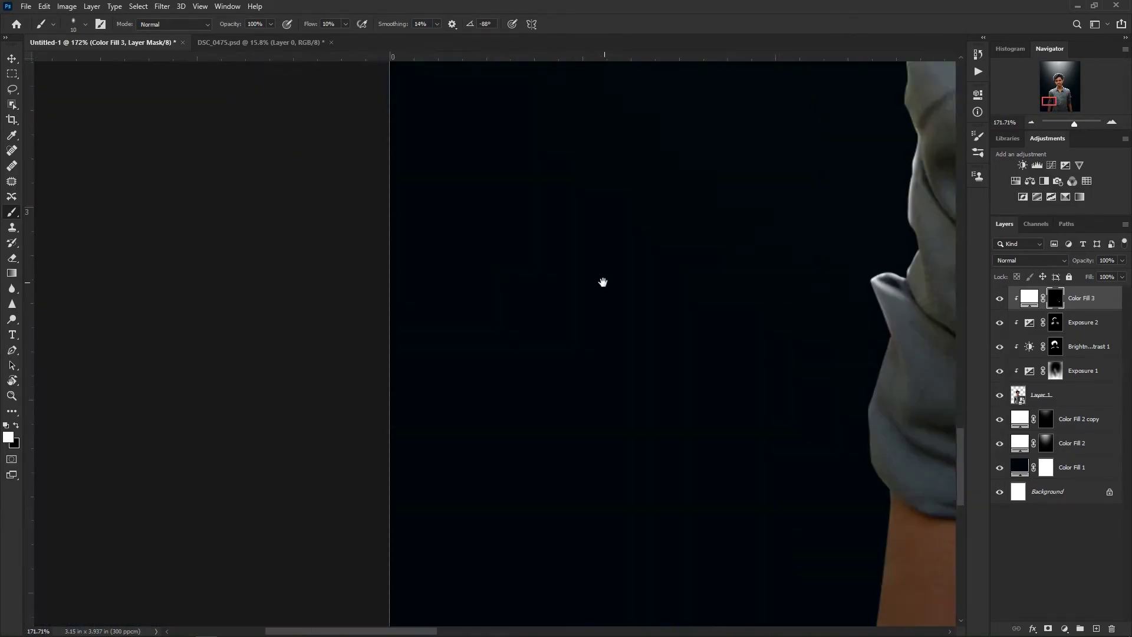
Step: Add faint white highlights to the sleeve opposite the pocket with a slightly larger brush
key(bracketright)
key(bracketright)
mouse_move(711, 336)
mouse_down()
mouse_move(751, 561)
mouse_move(584, 539)
mouse_up()
drag(678, 513, 760, 510)
Step: Enlarge the brush to 175 px and softly brighten the shoulder and sleeve opposite the pocket at 10% flow
key(bracketright)
key(bracketright)
key(bracketright)
key(bracketright)
key(bracketright)
key(bracketright)
key(bracketright)
key(bracketright)
key(bracketright)
key(bracketright)
drag(610, 307, 606, 352)
scroll(626, 235, up, 4)
scroll(615, 335, left, 5)
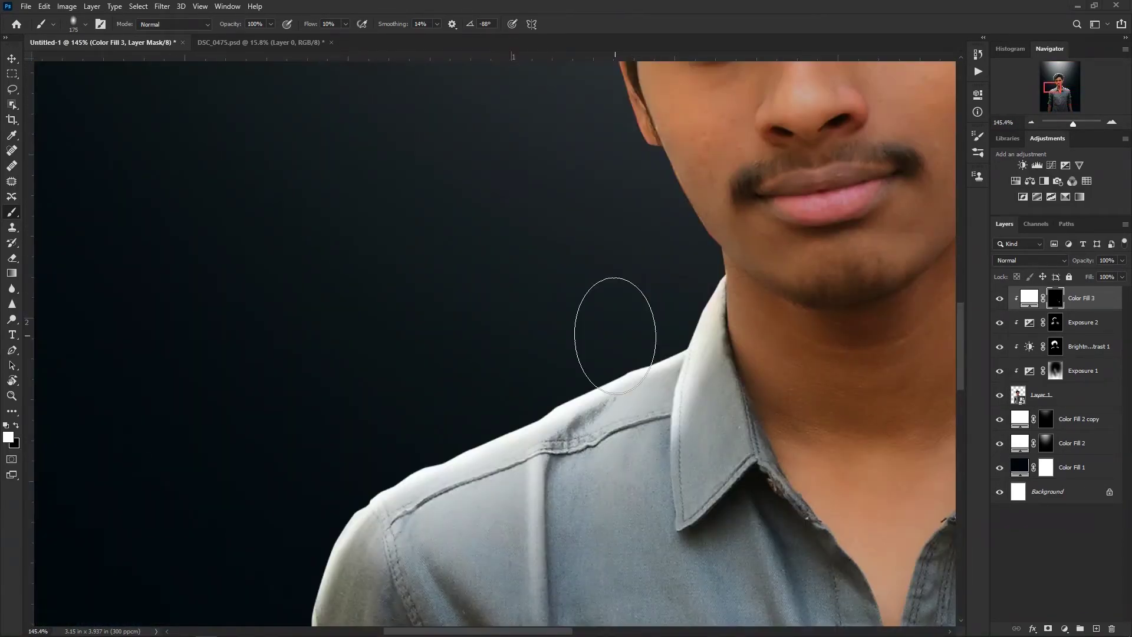
mouse_move(506, 452)
mouse_down()
mouse_move(543, 311)
mouse_move(377, 444)
mouse_move(474, 245)
mouse_up()
drag(445, 289, 432, 435)
mouse_move(436, 445)
mouse_down()
mouse_move(467, 235)
mouse_move(488, 207)
mouse_move(430, 371)
mouse_up()
drag(448, 186, 450, 377)
mouse_move(456, 436)
mouse_down()
mouse_move(506, 287)
mouse_move(478, 414)
mouse_up()
drag(606, 450, 544, 312)
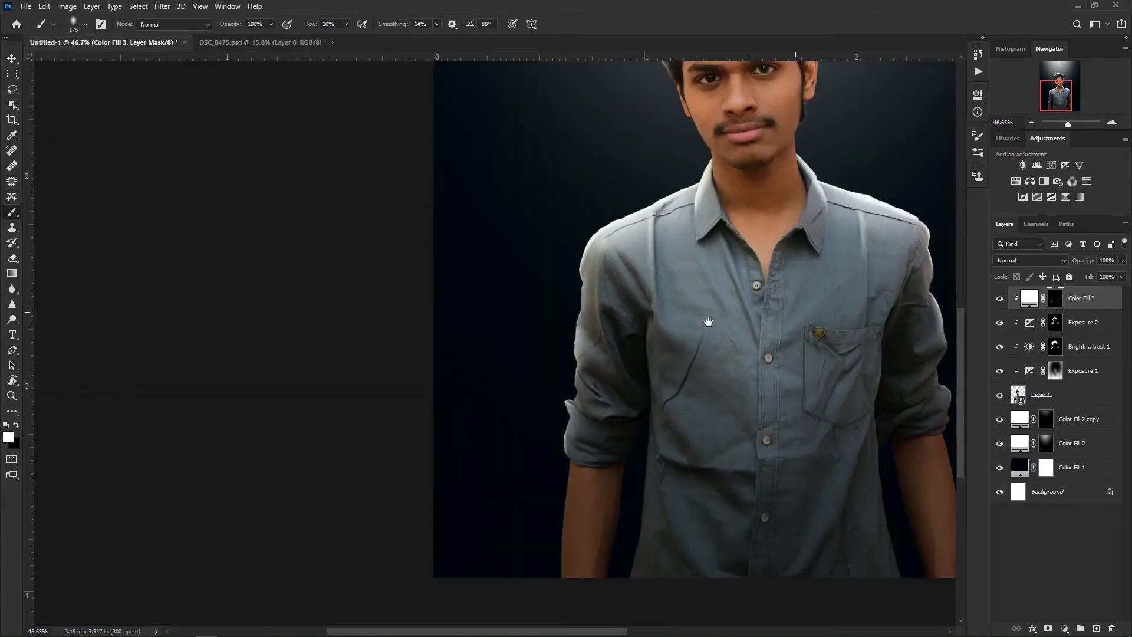
drag(708, 322, 461, 347)
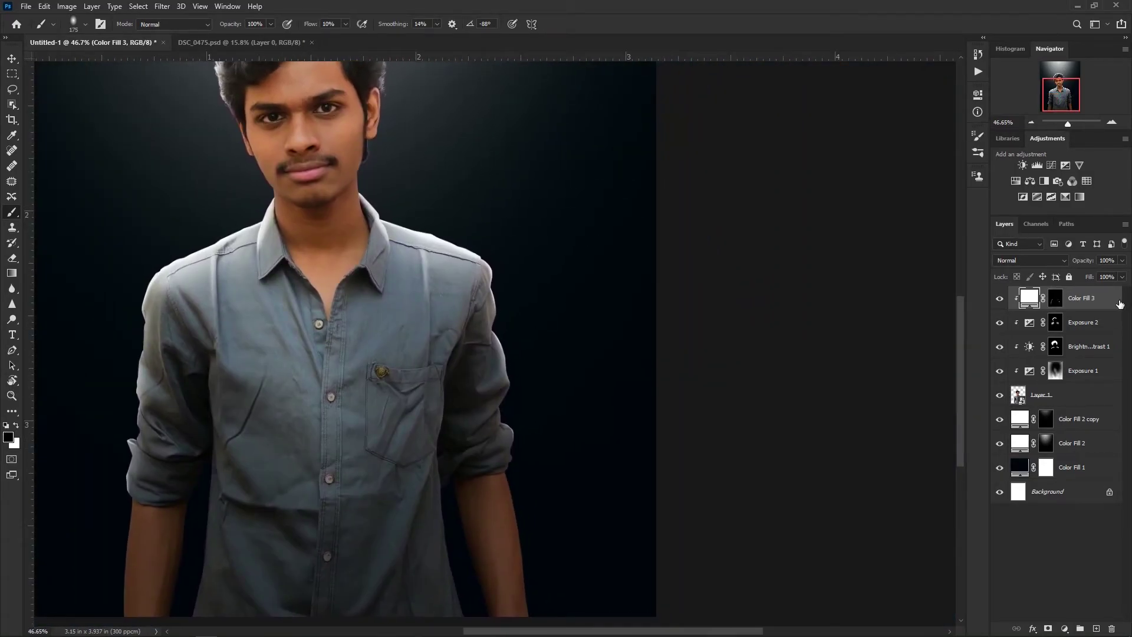
Step: In Color Fill 3's blending options, raise the black Blend If limit of the underlying layer slightly and apply it
double_click(1120, 303)
drag(111, 451, 231, 502)
drag(320, 374, 146, 467)
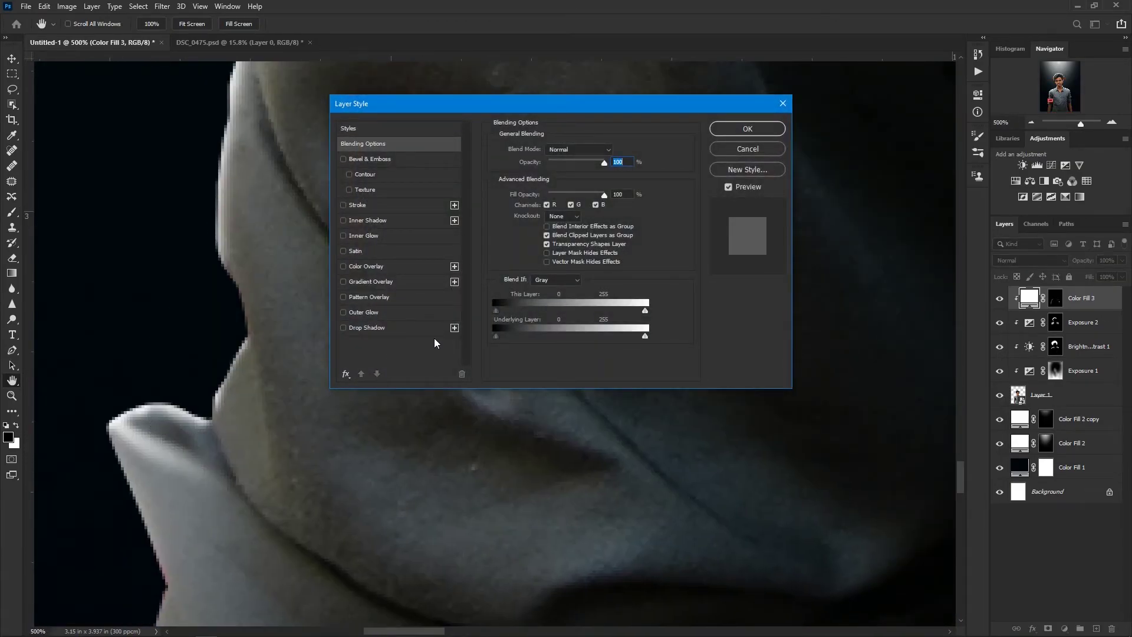
mouse_move(495, 336)
mouse_down()
mouse_move(527, 338)
mouse_move(508, 335)
mouse_up()
click(740, 134)
ctrl+drag(462, 472, 325, 299)
key(v)
key(ctrl+0)
Step: Add a white Solid Color fill layer above Color Fill 2 copy and invert its mask to black
click(1075, 429)
click(1064, 628)
click(1069, 418)
drag(554, 268, 356, 118)
key(Return)
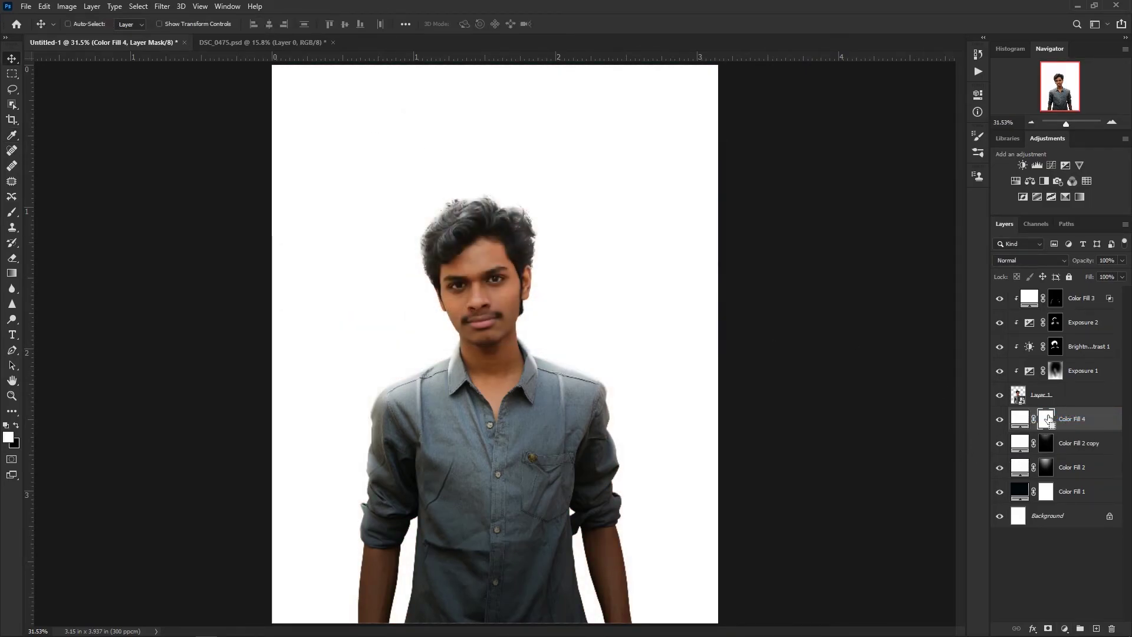
key(ctrl+i)
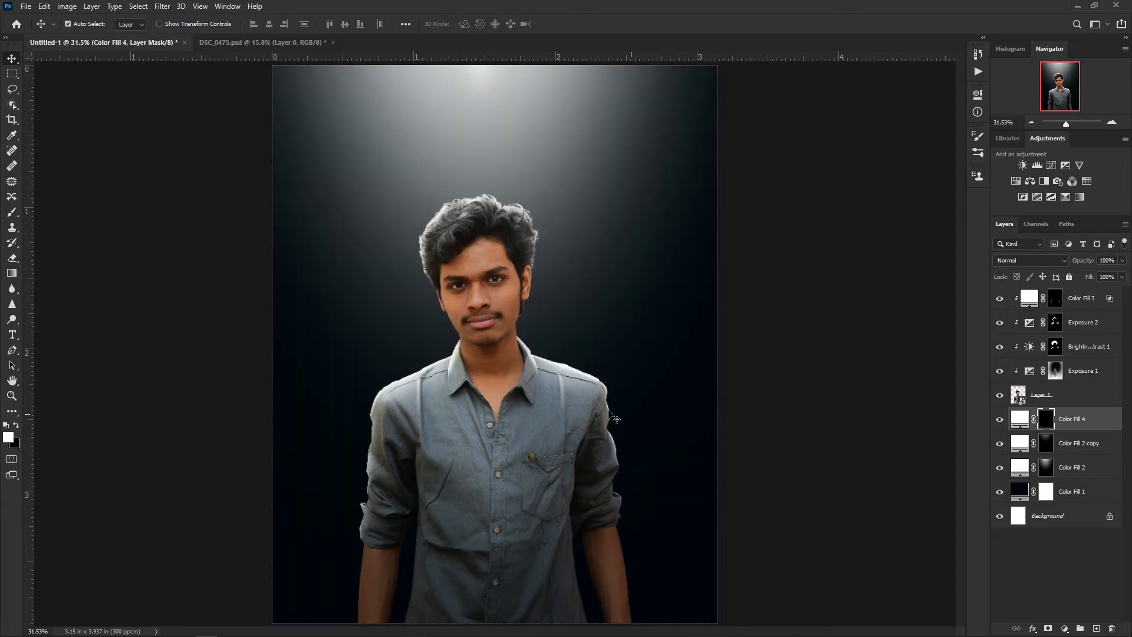
Step: Set the brush flow to 100% and try white glow strokes behind the pocket-side collar and shoulder at 175 px, undoing them
click(15, 217)
scroll(542, 383, up, 5)
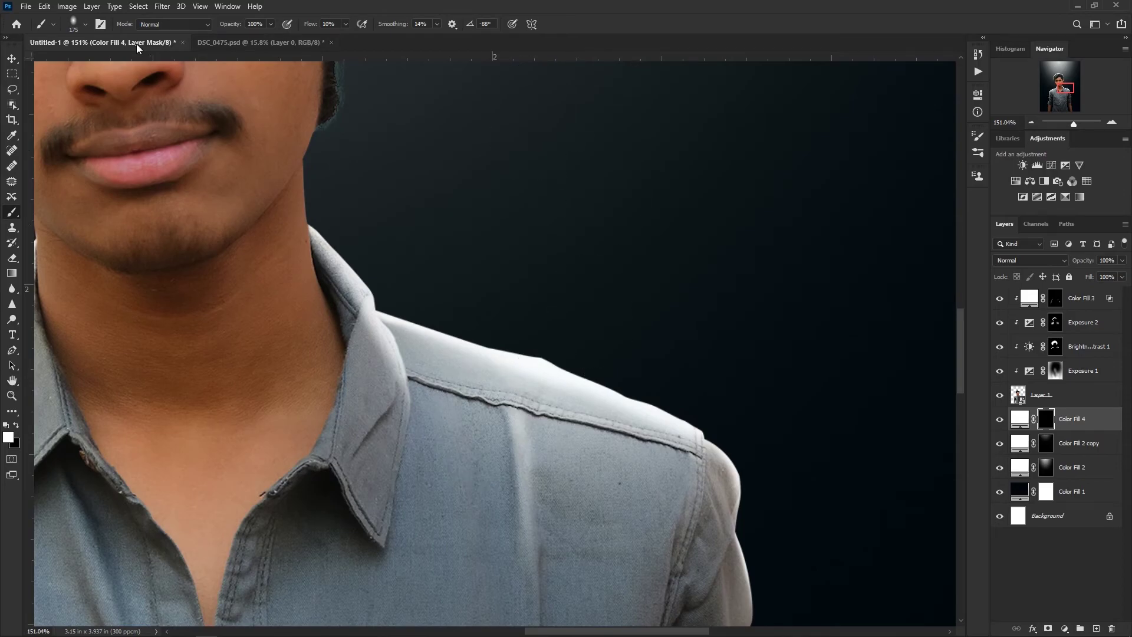
drag(545, 418, 377, 407)
key(ctrl+z)
drag(296, 309, 292, 340)
mouse_move(396, 395)
mouse_down()
mouse_move(500, 410)
mouse_move(674, 468)
mouse_move(702, 495)
mouse_up()
key(ctrl+z)
key(ctrl+z)
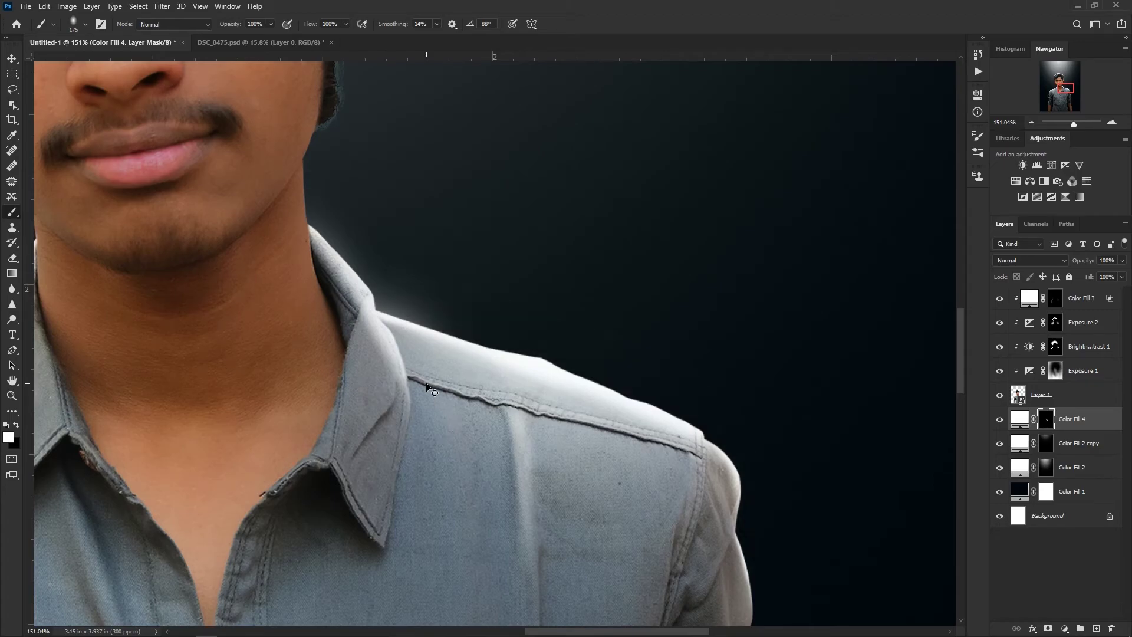
mouse_move(268, 281)
mouse_down()
mouse_move(306, 336)
mouse_move(383, 406)
mouse_move(513, 377)
mouse_move(686, 528)
mouse_up()
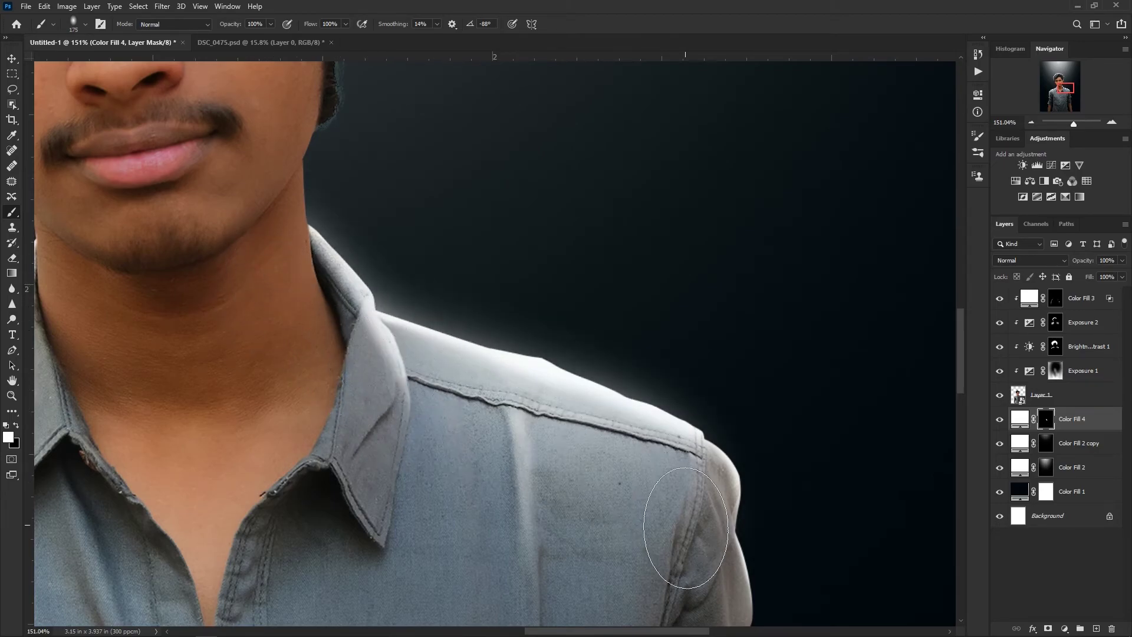
key(ctrl+z)
key(ctrl+z)
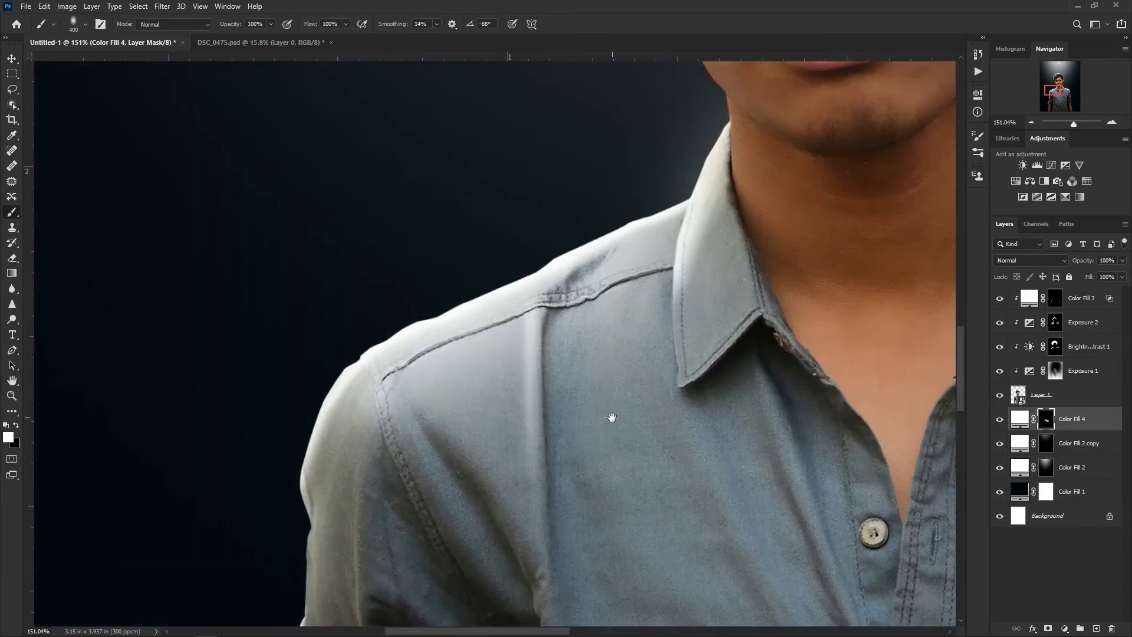
Step: Paint a soft white glow behind the man's shoulders and hair on the Color Fill 4 mask with a 400 px brush
mouse_move(801, 97)
mouse_down()
mouse_move(524, 404)
mouse_move(344, 263)
mouse_move(353, 402)
mouse_up()
click(599, 448)
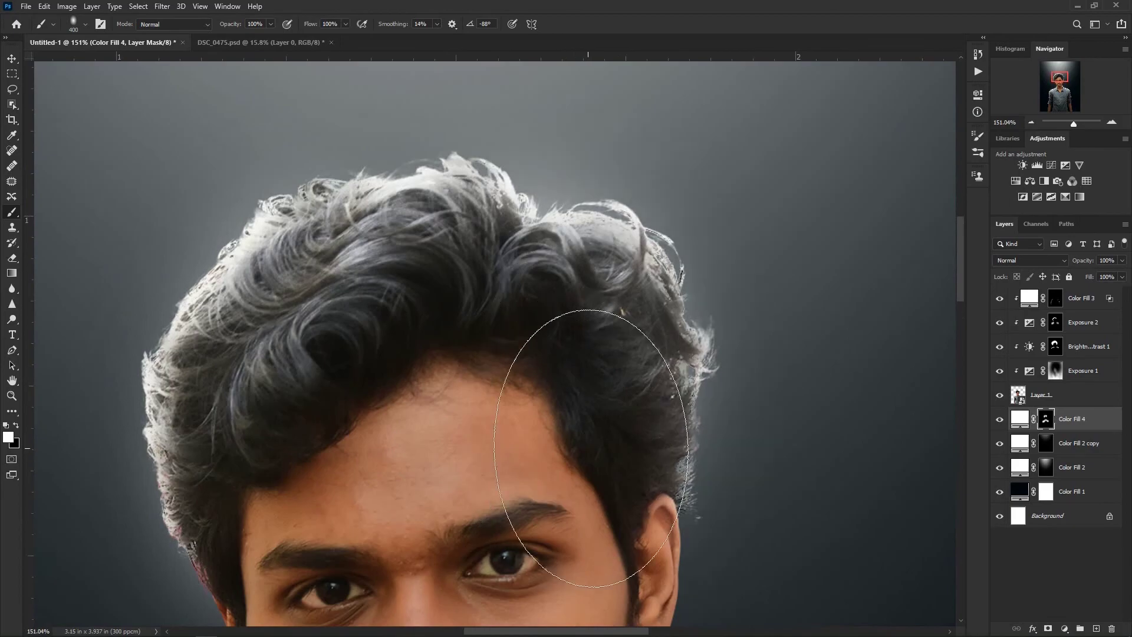
Step: Rename the glow fill layer as Bounce low and duplicate the Color Fill 2 copy layer
scroll(460, 277, down, 10)
key(v)
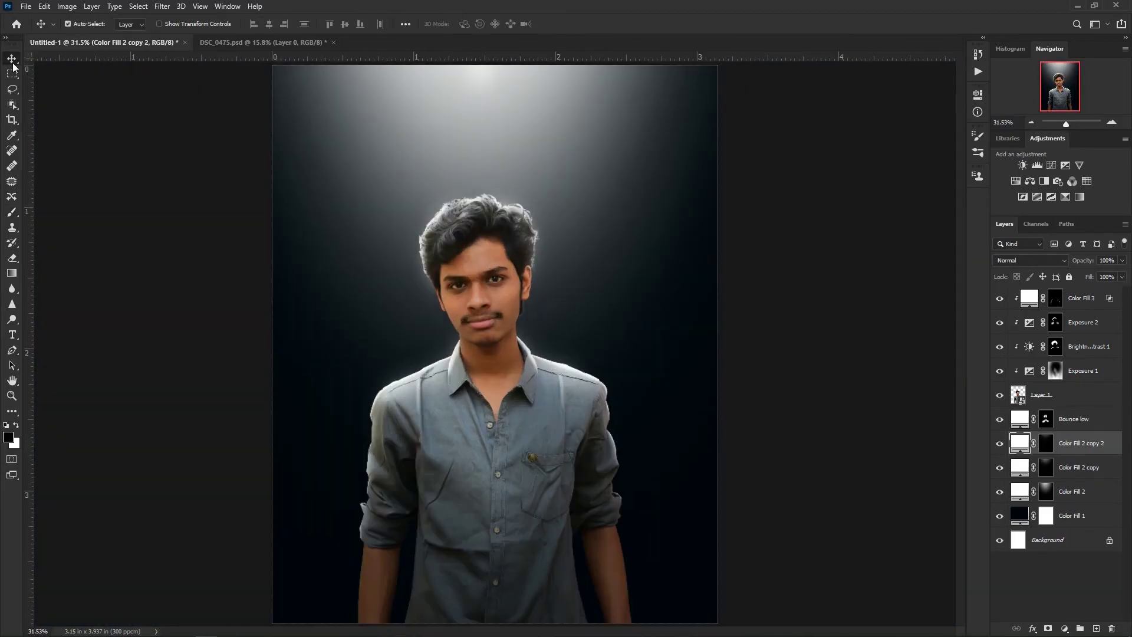
click(1056, 371)
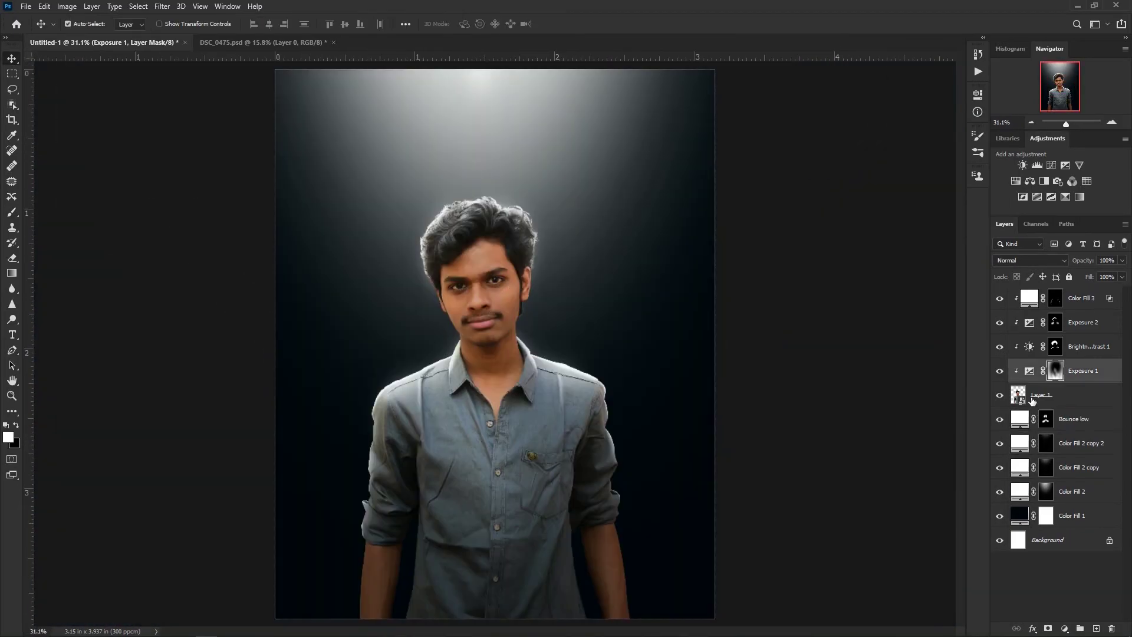
Step: Open the Camera Raw Filter on Layer 1 and expand the Detail settings
click(1032, 395)
click(162, 6)
click(228, 76)
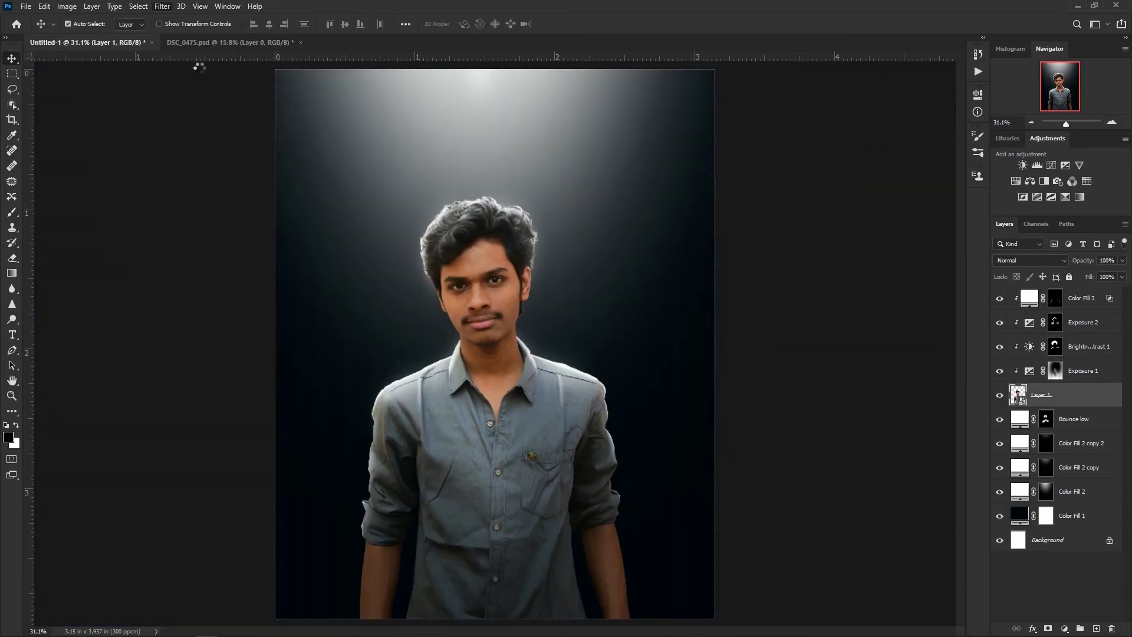
drag(935, 446, 928, 450)
click(884, 166)
click(885, 213)
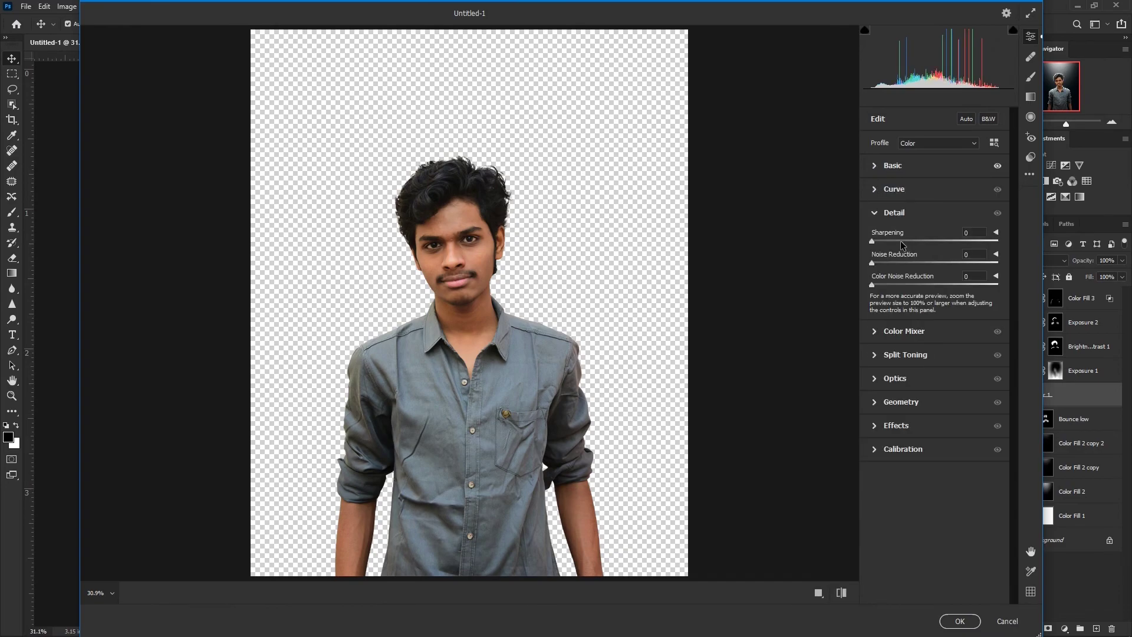